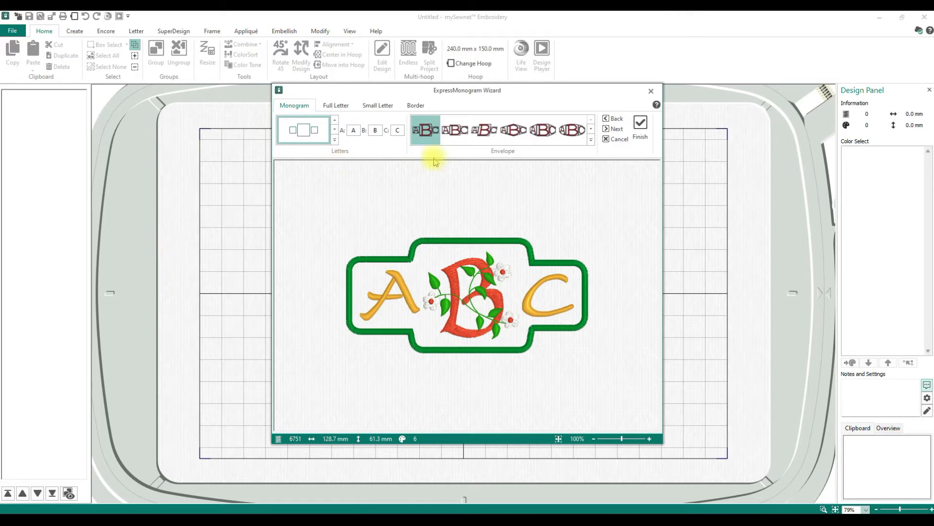
Enlarge the ExpressMonogram Wizard window so that more envelope choices and a larger preview fit
left_click_drag(662, 156, 814, 159)
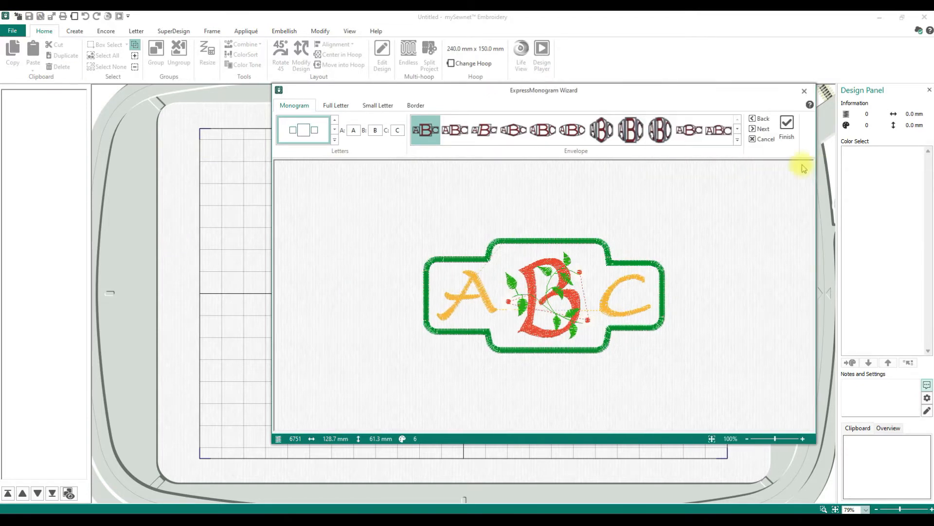
left_click_drag(271, 135, 97, 143)
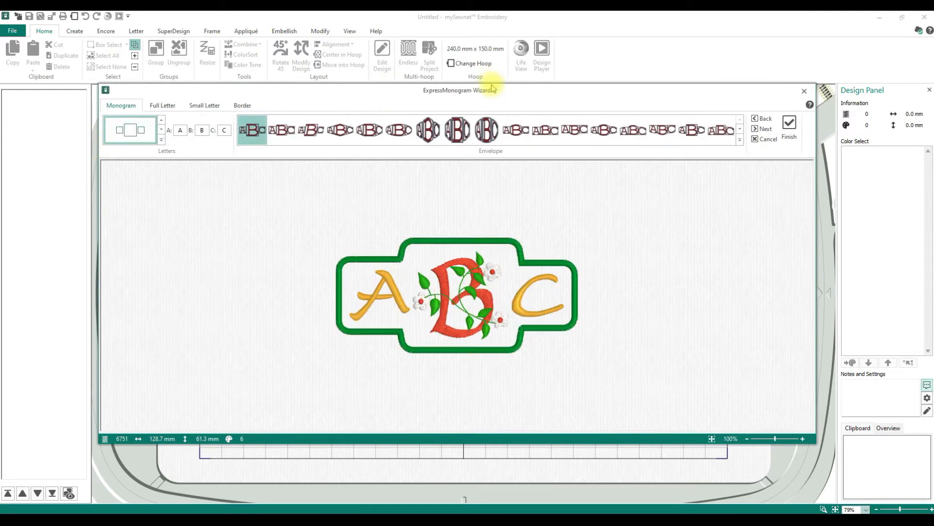
left_click_drag(492, 83, 482, 17)
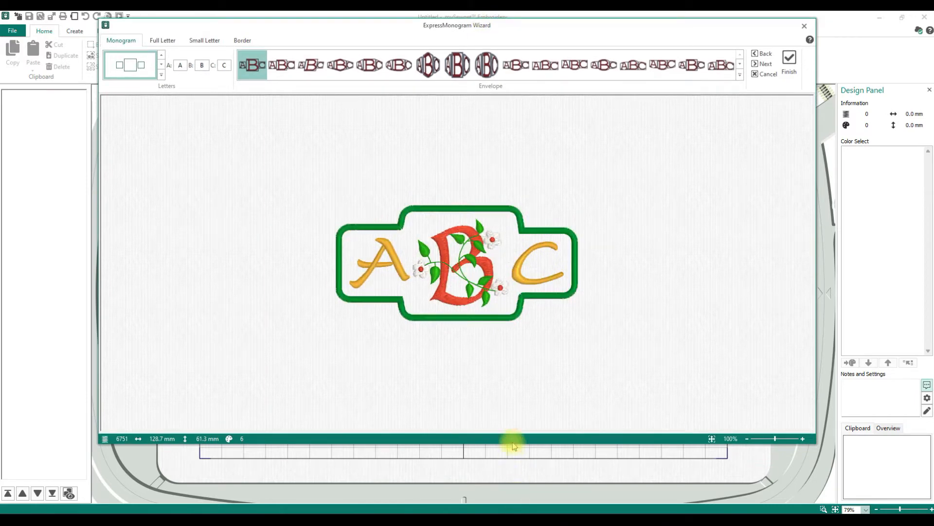
left_click_drag(509, 442, 510, 497)
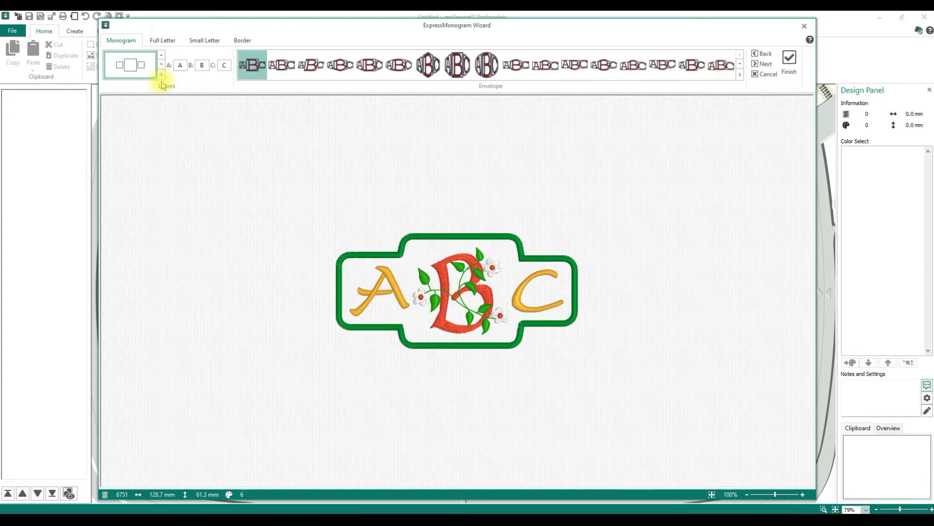
Choose the Small - Full - Small letter layout for the monogram
left_click(137, 63)
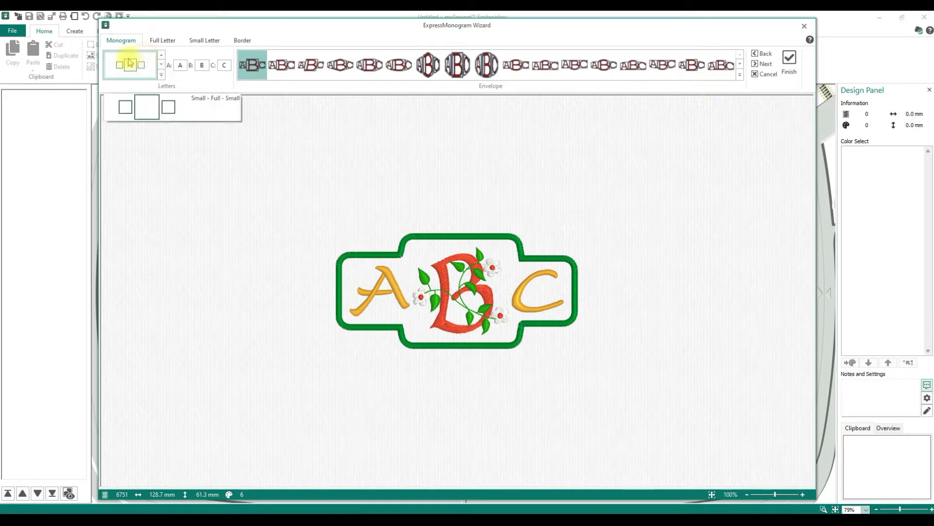
left_click(163, 76)
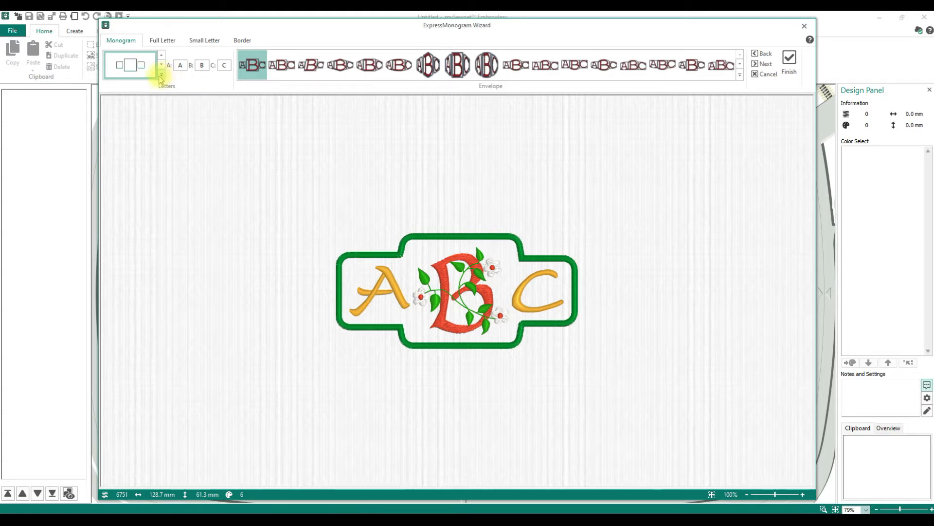
left_click(161, 75)
mouse_move(161, 79)
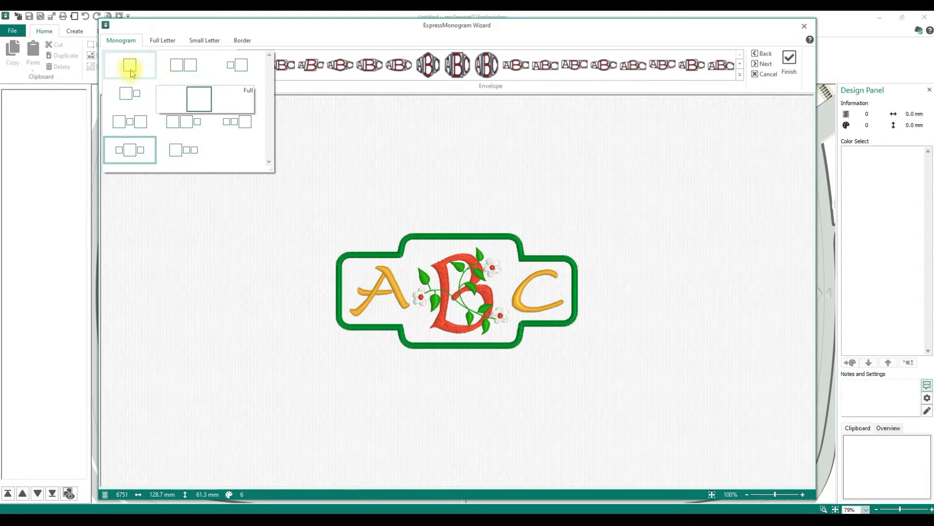
mouse_move(186, 71)
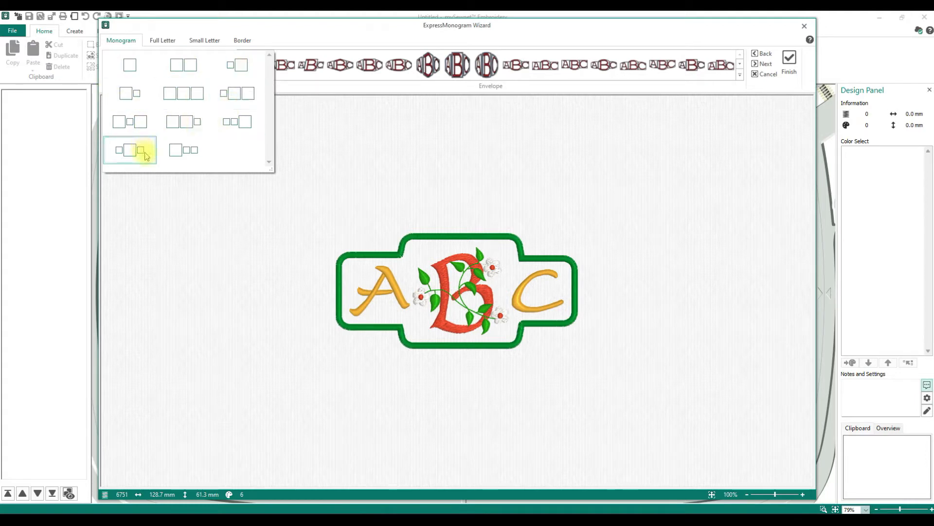
mouse_move(147, 157)
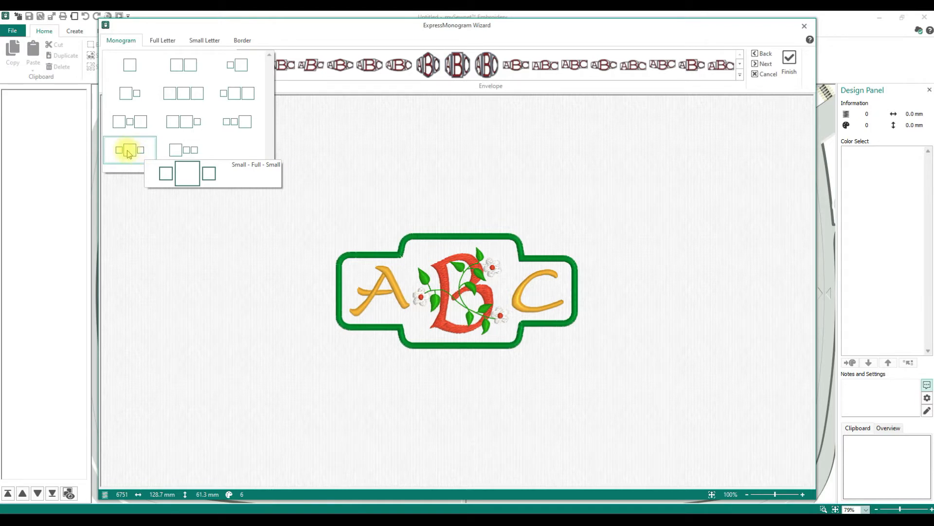
left_click(128, 152)
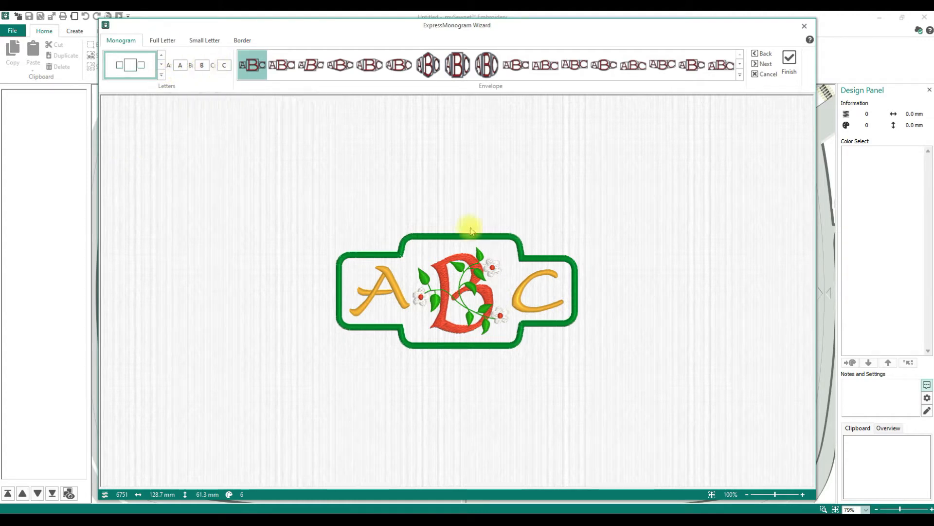
Set the monogram letters to S for A, uppercase W for B and S for C
left_click(204, 64)
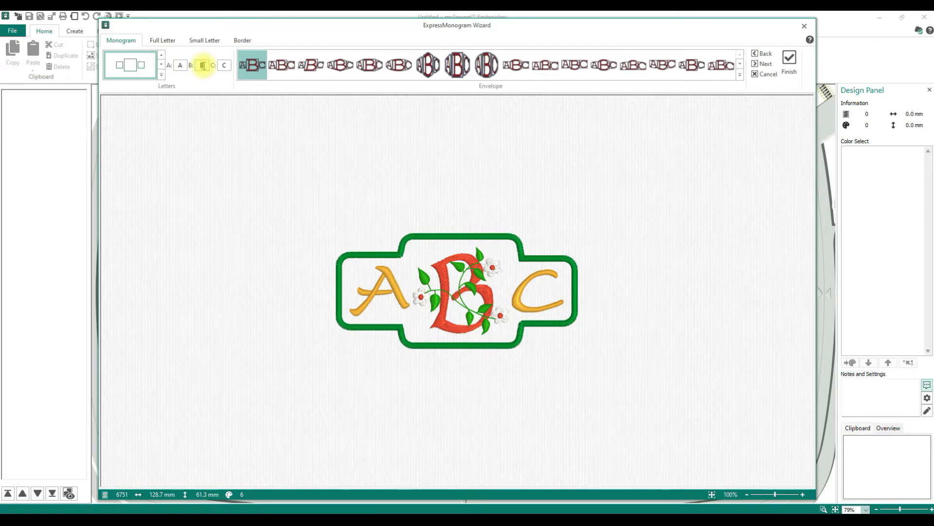
type("w")
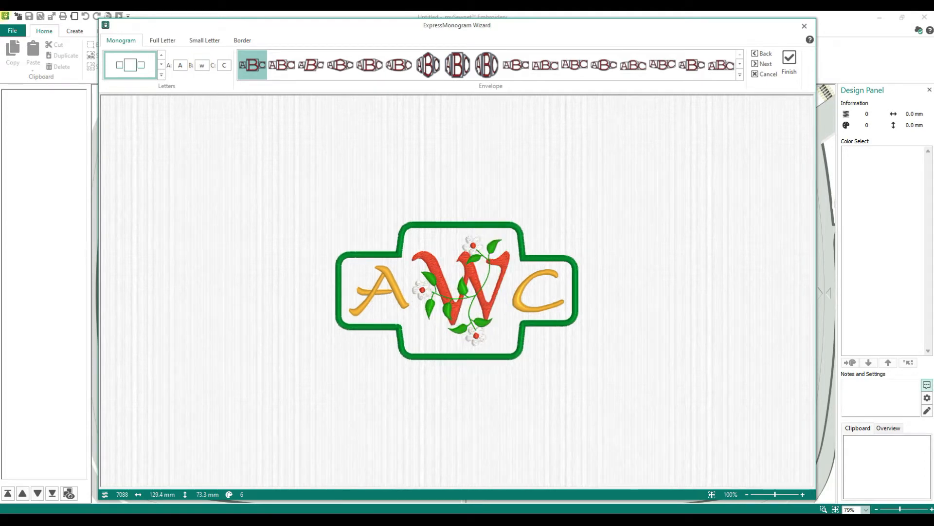
key("BackSpace")
type("W")
left_click(181, 65)
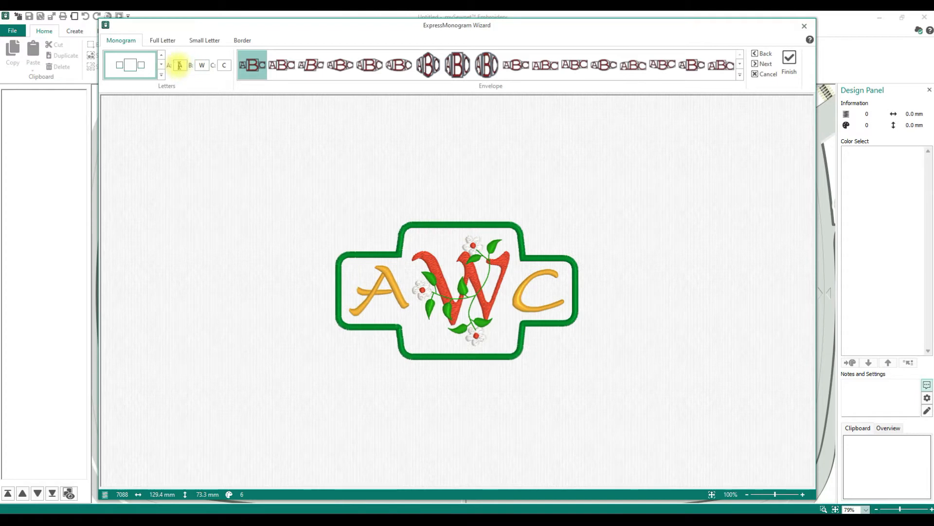
key("BackSpace")
type("S")
left_click(224, 65)
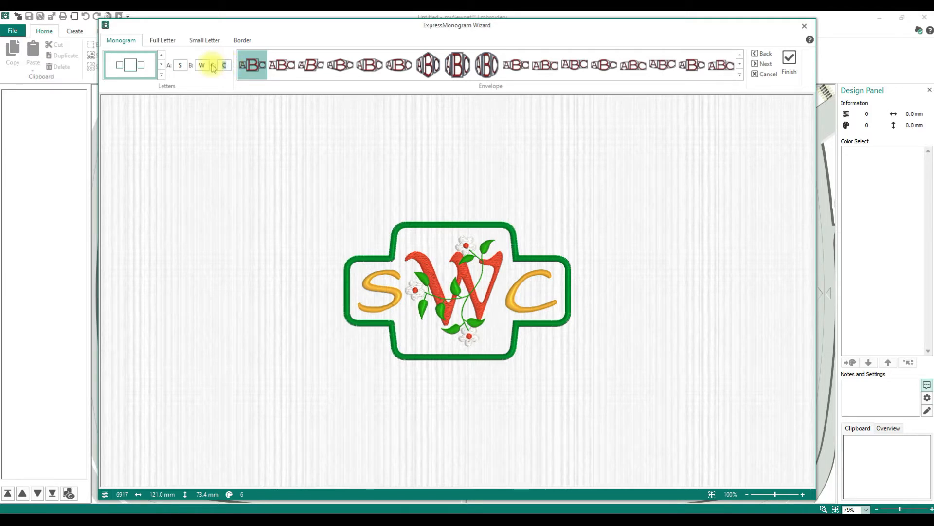
type("S")
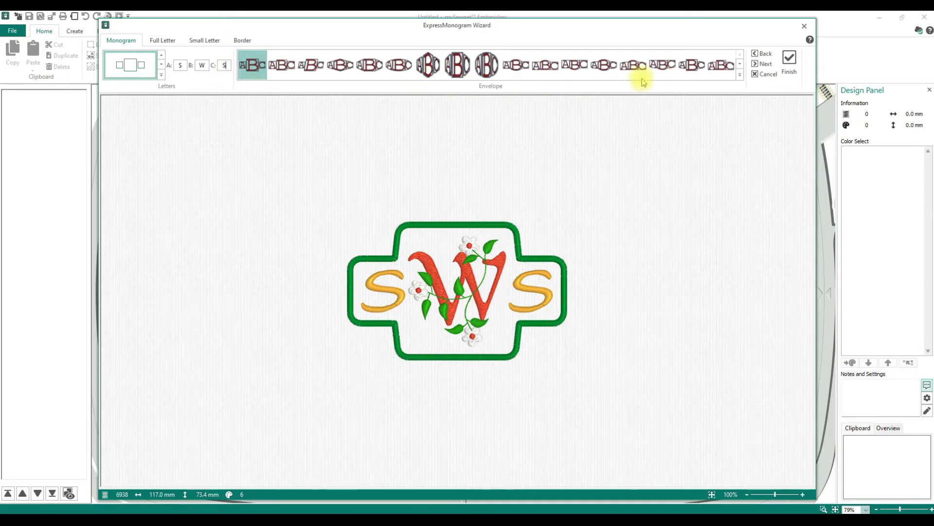
Try the third, seventh and ninth Italic5 envelopes and the third Italic6 envelope on the monogram
left_click(740, 75)
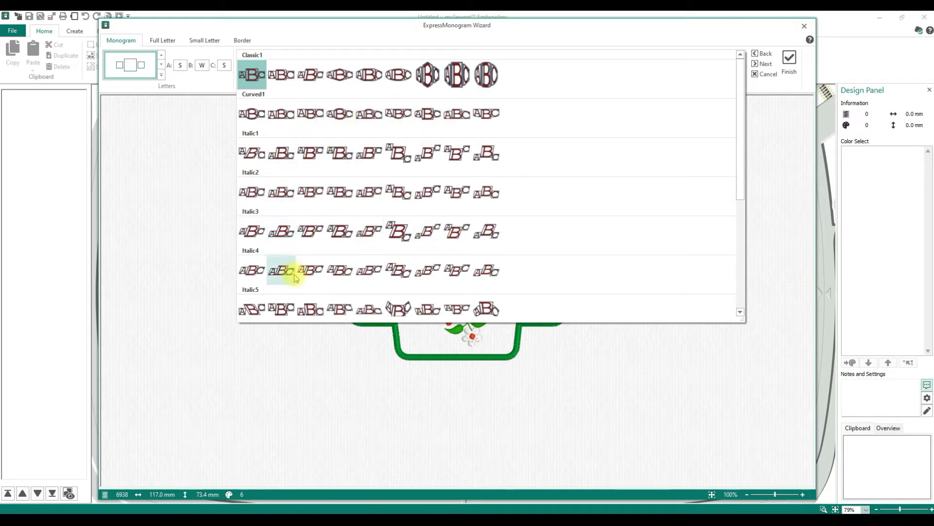
left_click(311, 310)
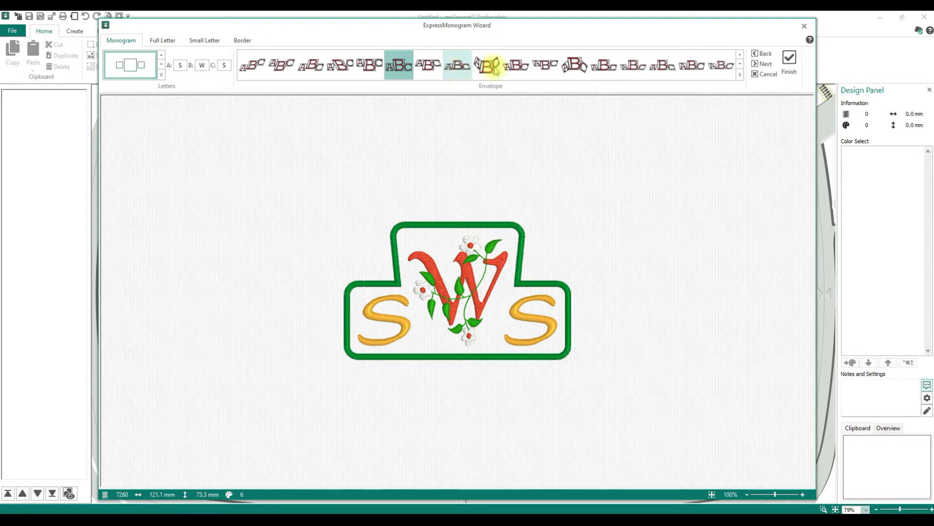
left_click(517, 64)
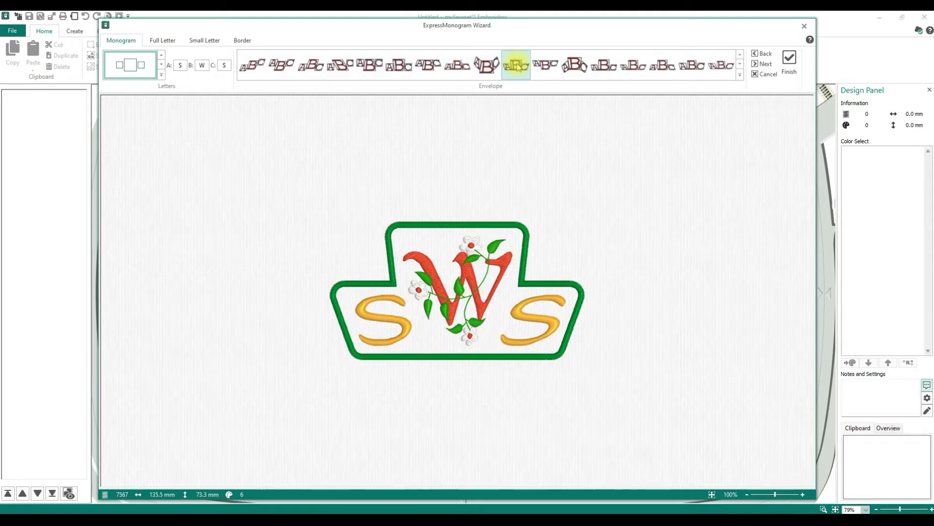
left_click(577, 64)
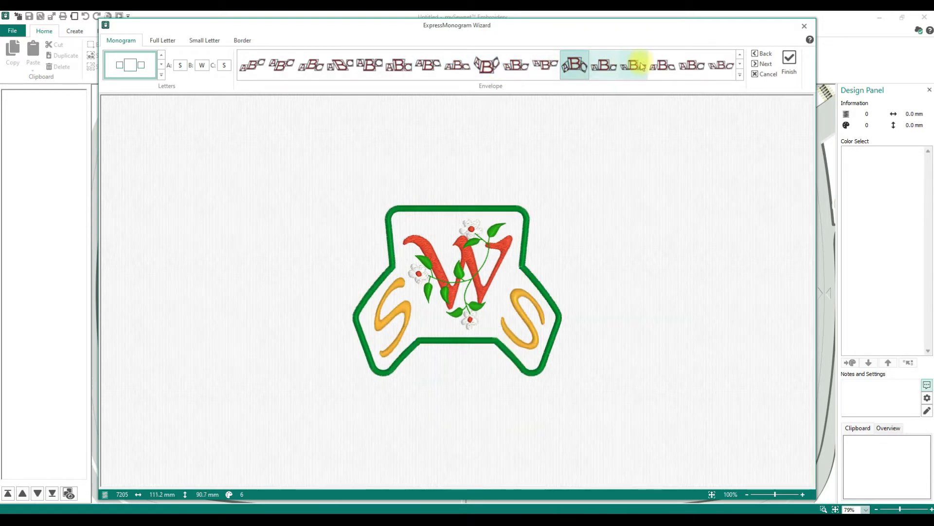
left_click(654, 65)
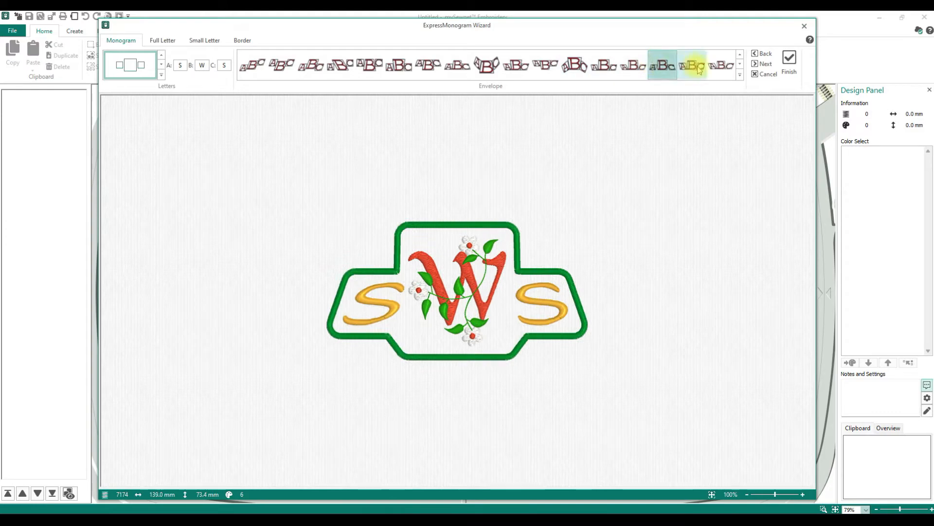
Try the ninth, sixth and fifth Classic1 envelopes on the monogram
left_click(740, 74)
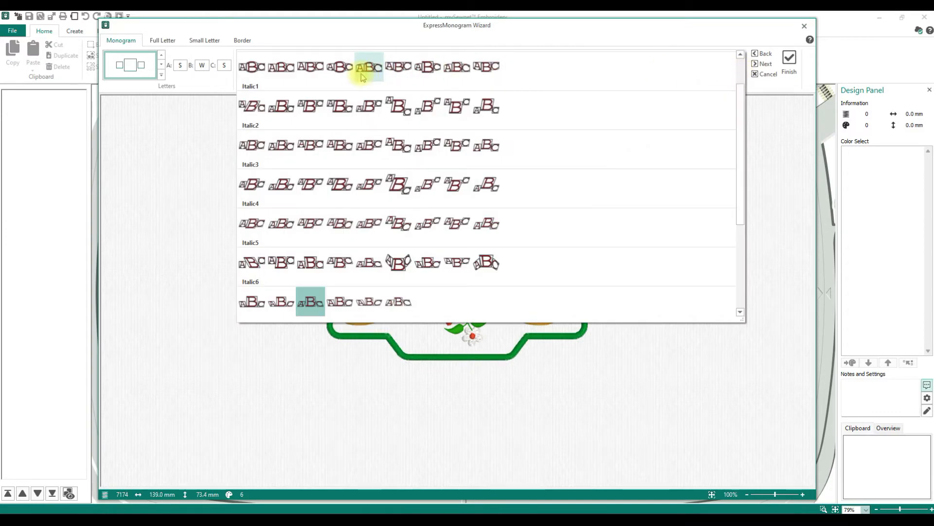
scroll(420, 148, "up", 1)
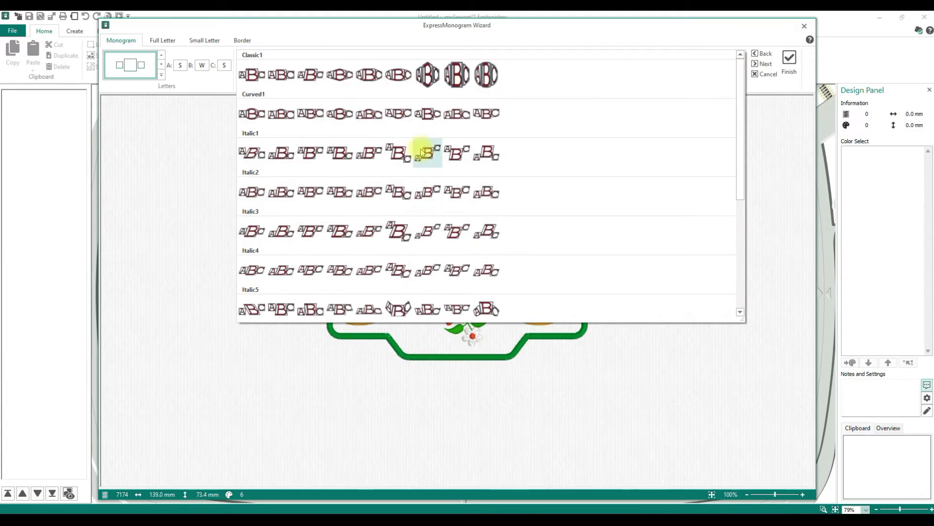
left_click(488, 75)
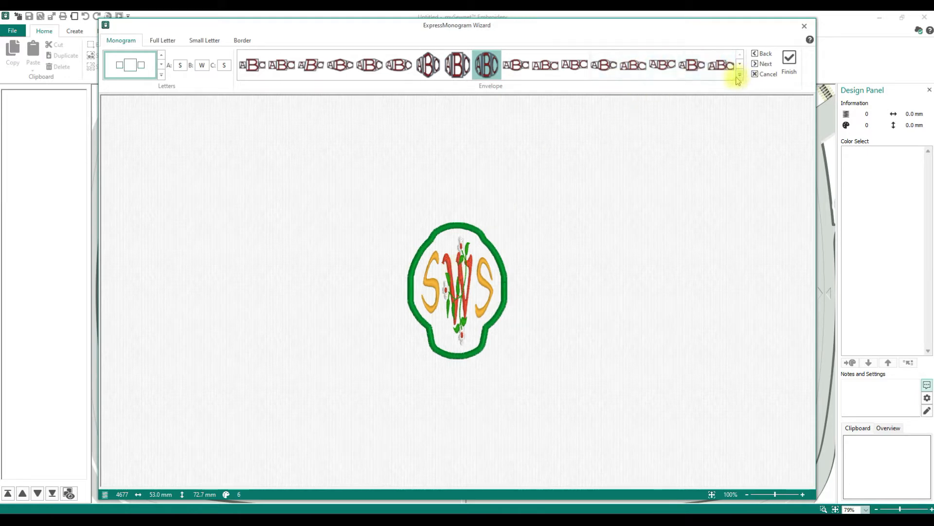
left_click(399, 64)
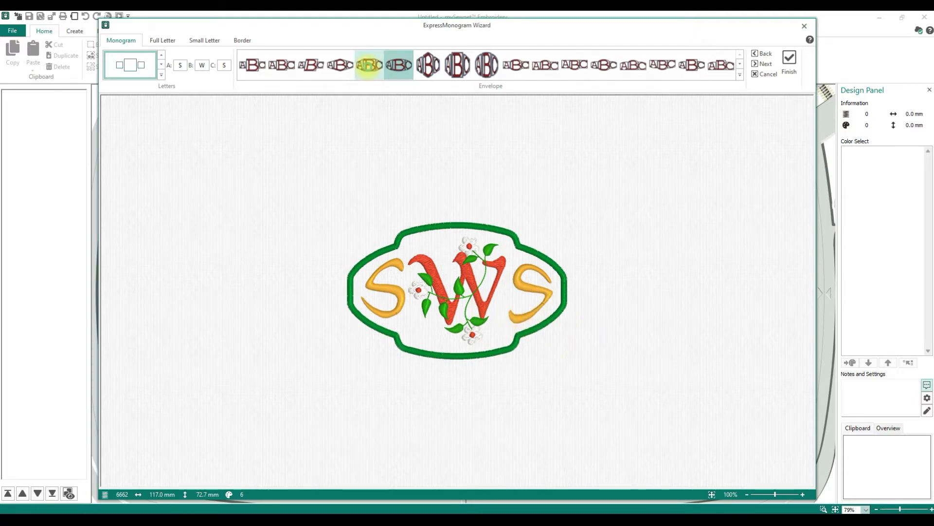
left_click(370, 68)
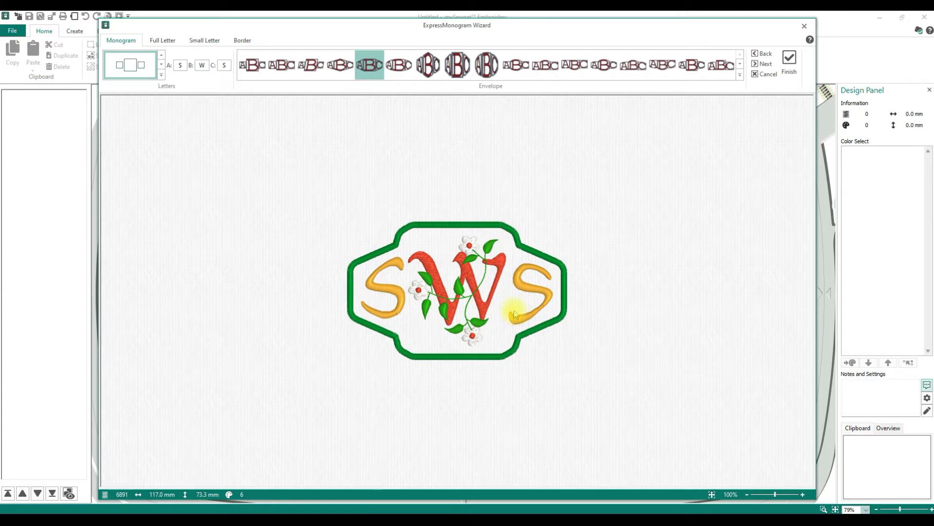
Apply the sixth Italic2 envelope, with letters stepping downward, to the monogram
left_click(740, 75)
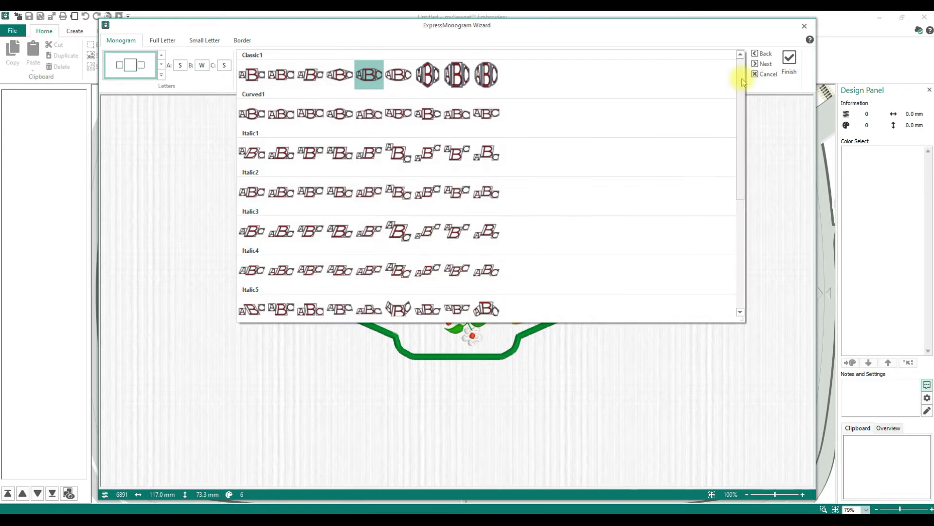
left_click(406, 193)
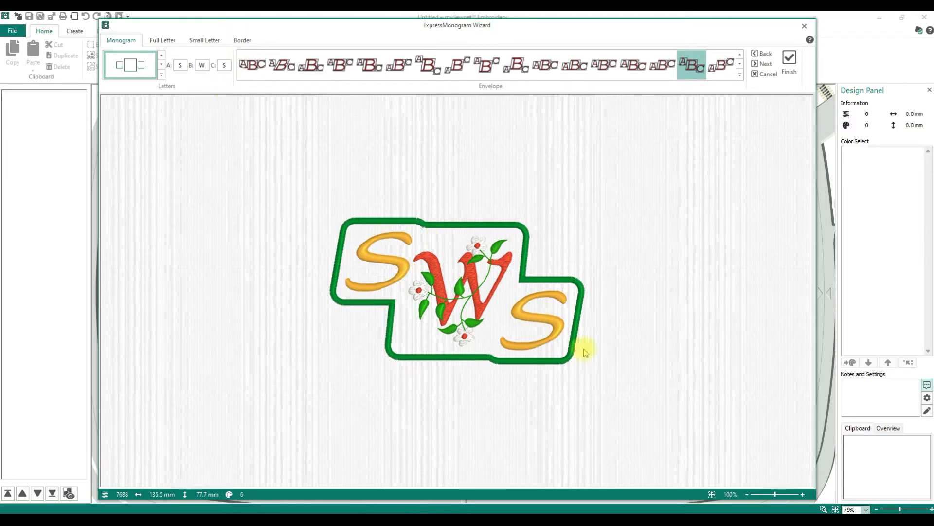
left_click(166, 44)
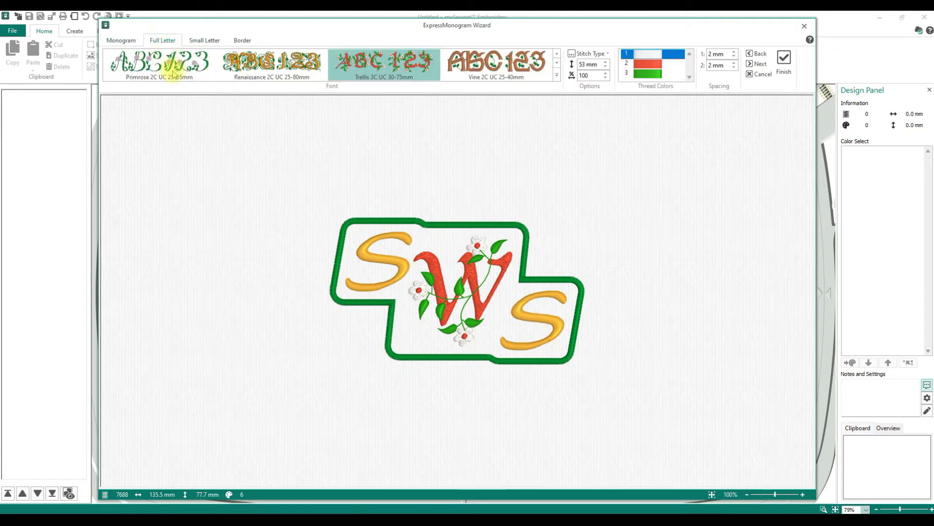
left_click(125, 43)
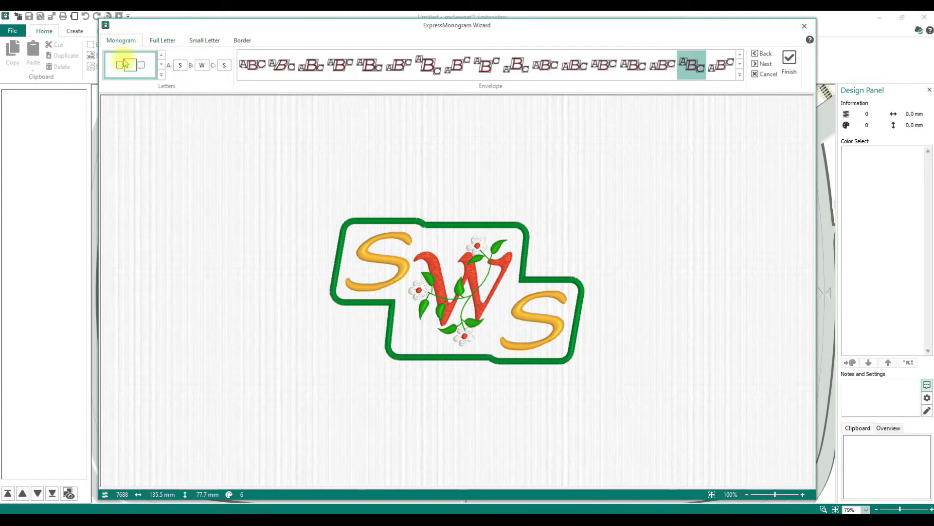
left_click(765, 60)
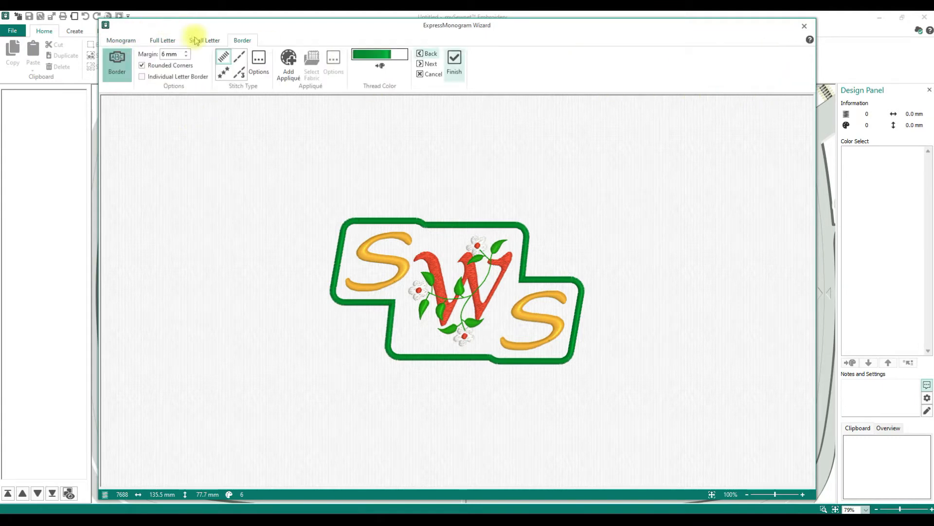
left_click(121, 40)
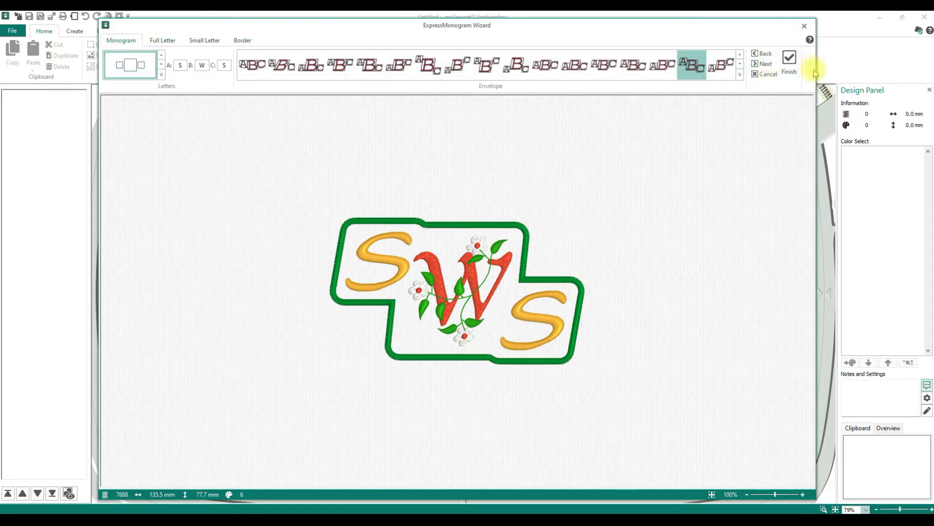
Set the full letter's font to Anglo Saxon 20-80mm and its height to 51 mm
left_click(767, 65)
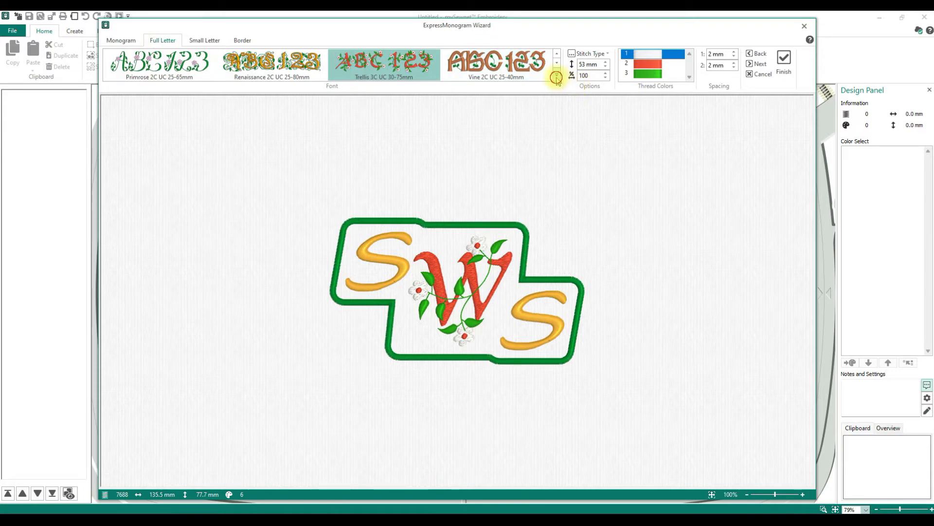
left_click(556, 77)
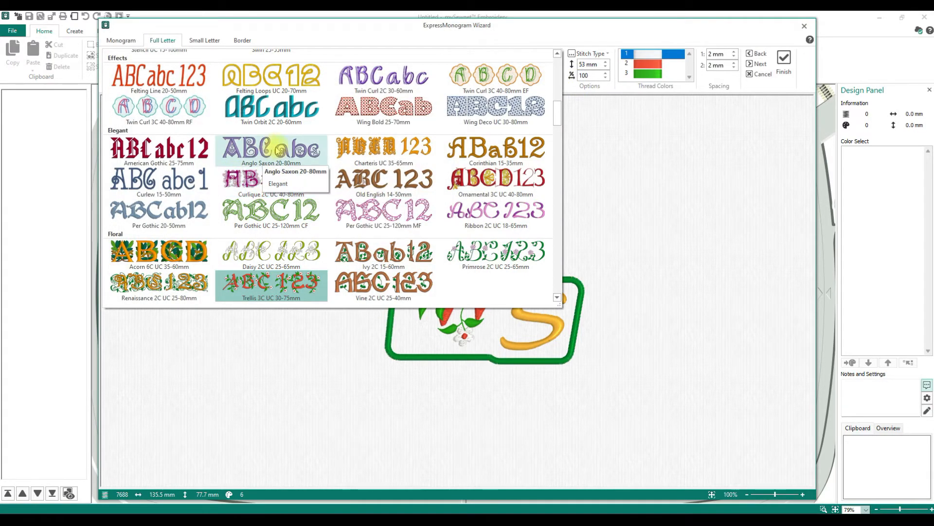
left_click(271, 149)
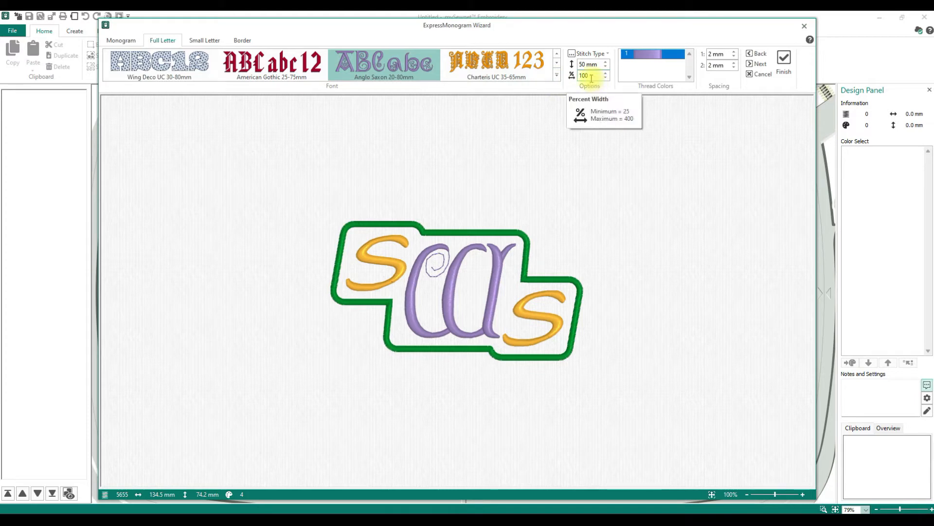
left_click(606, 64)
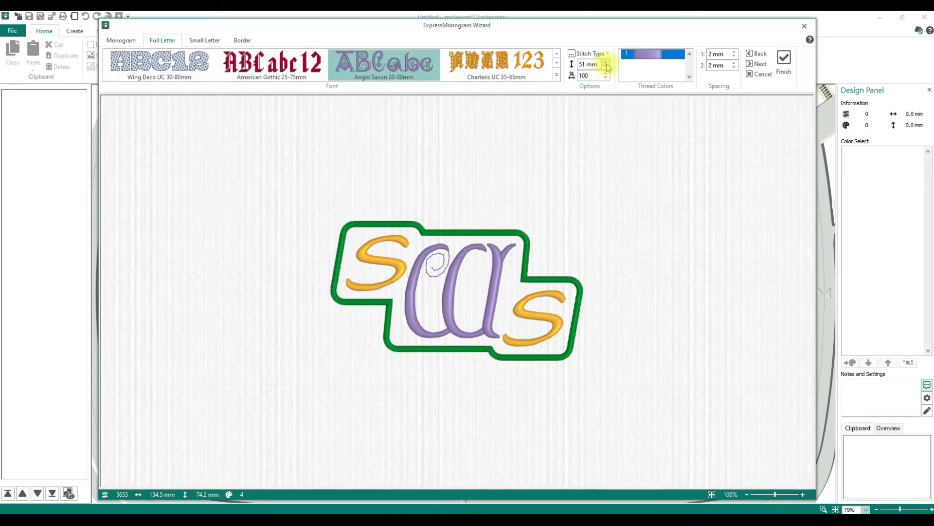
Set the full letter's height to 57 mm
left_click(606, 64)
left_click(606, 64)
left_click(607, 63)
left_click(606, 64)
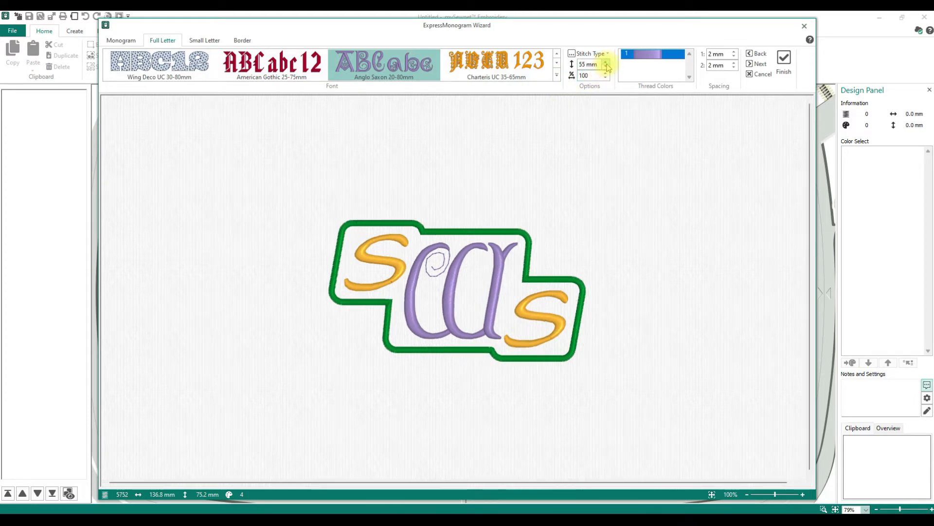
left_click(607, 63)
left_click(606, 64)
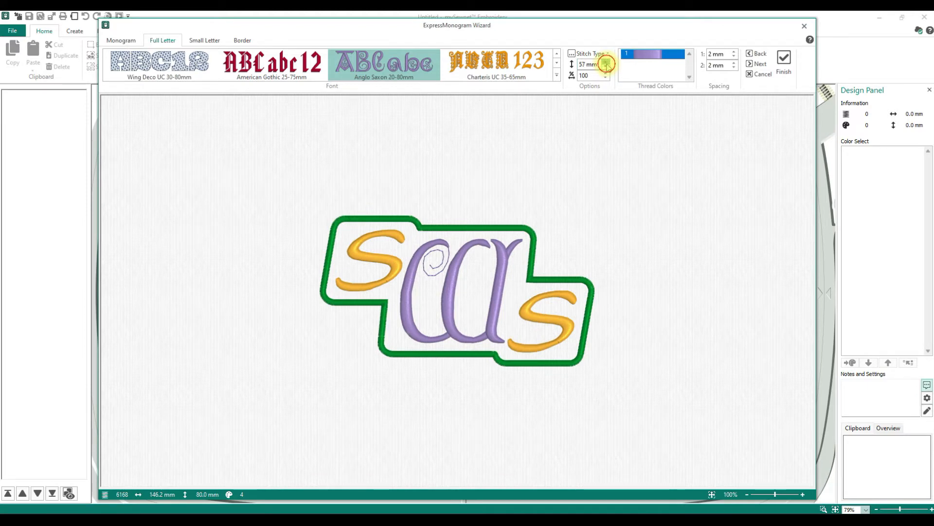
Set the full letter's satin column density to 3
left_click(603, 54)
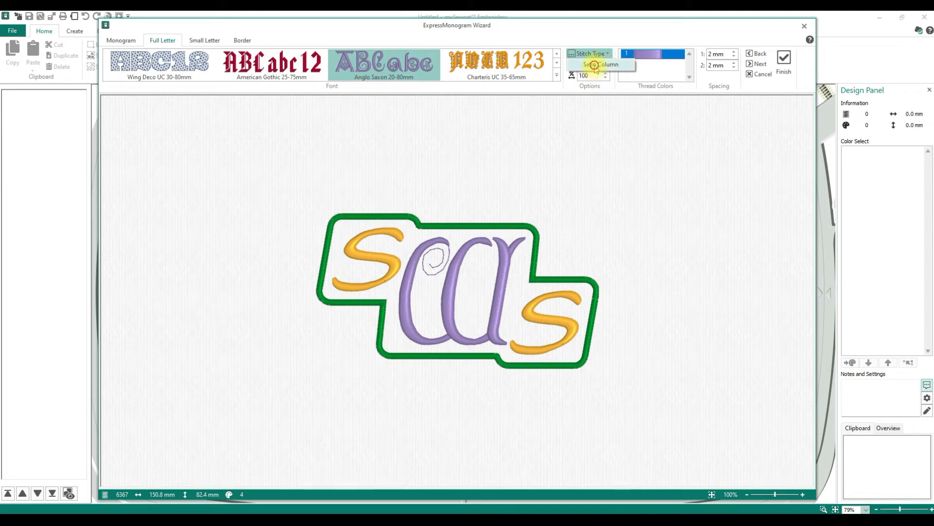
left_click(601, 65)
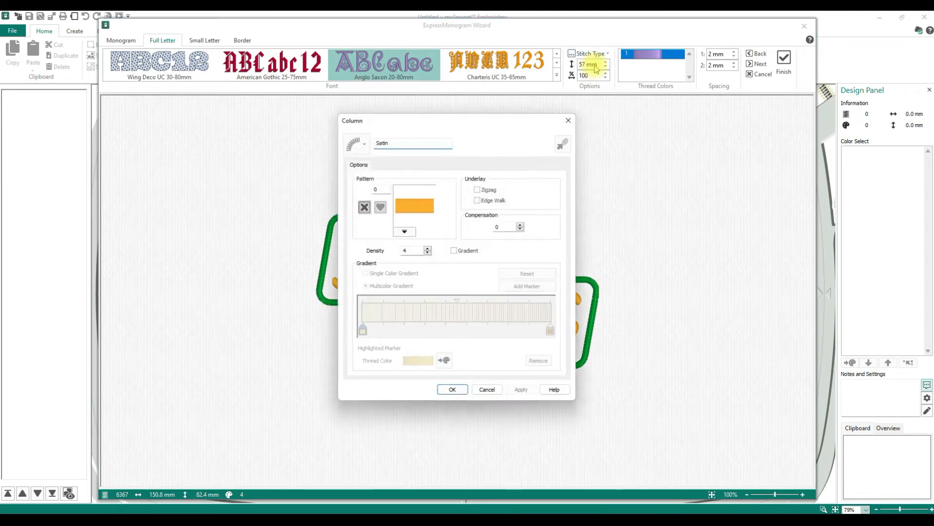
left_click(427, 253)
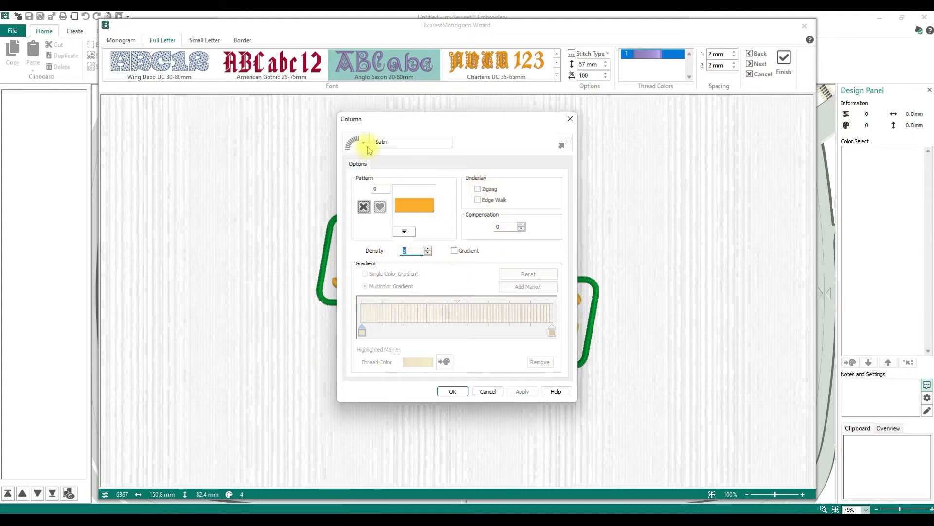
left_click(453, 391)
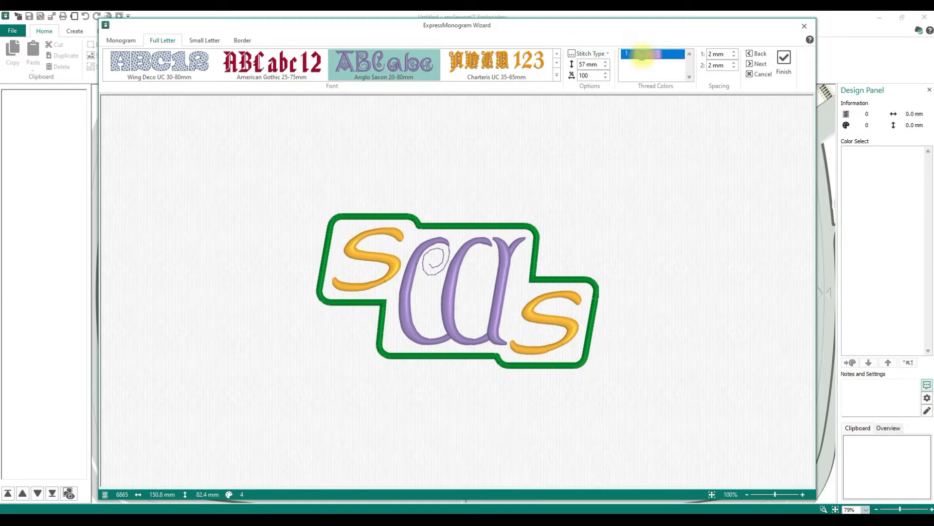
Change the full letter's thread color to the coral quick color
double_click(643, 55)
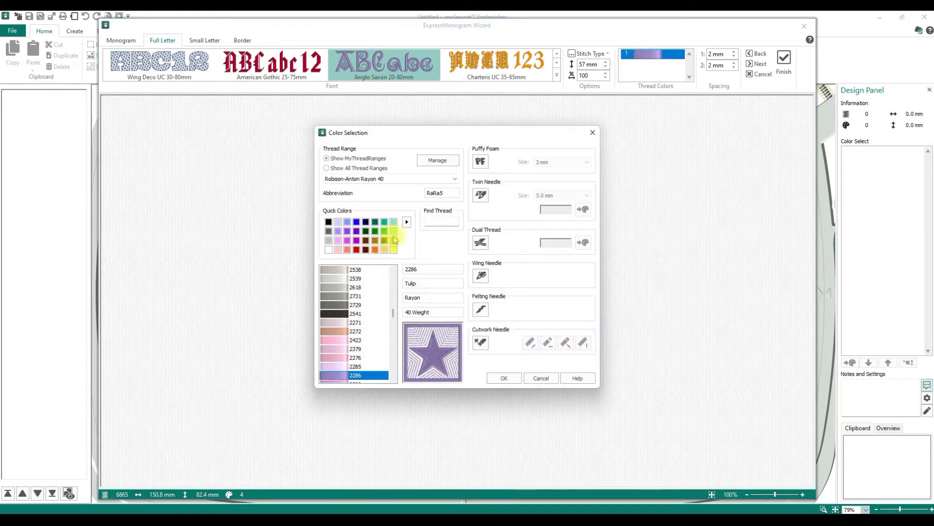
left_click(347, 250)
left_click(504, 379)
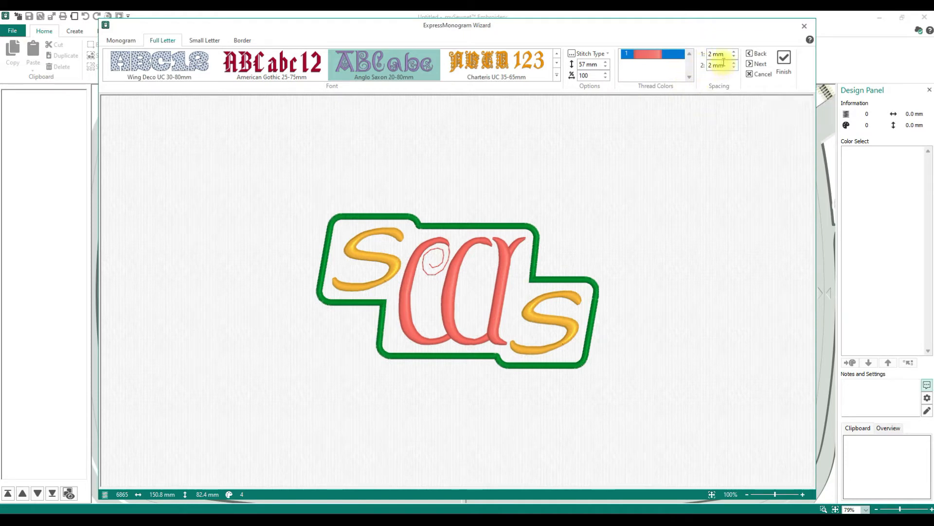
Set both spacings between the full letter and its neighbouring letters to 6 mm
left_click(734, 52)
left_click(734, 52)
left_click(734, 51)
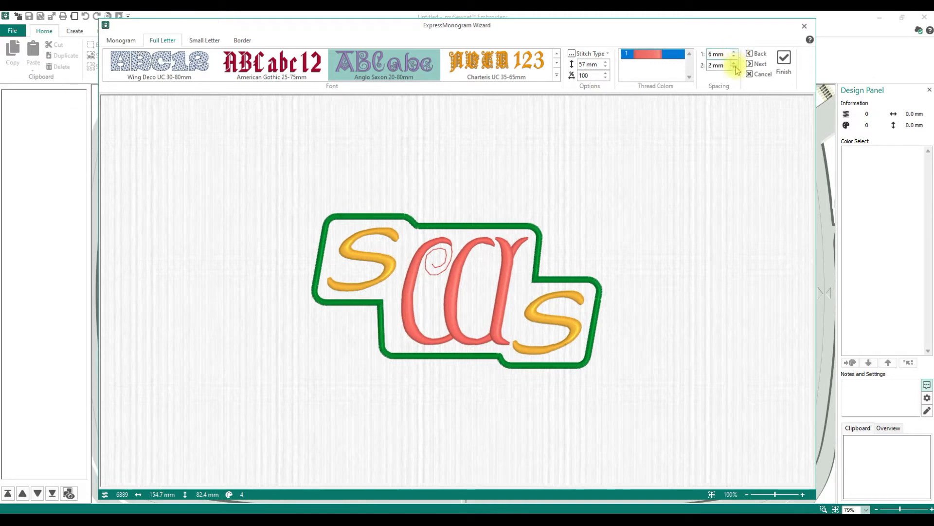
left_click(735, 63)
left_click(735, 64)
left_click(735, 64)
left_click(735, 63)
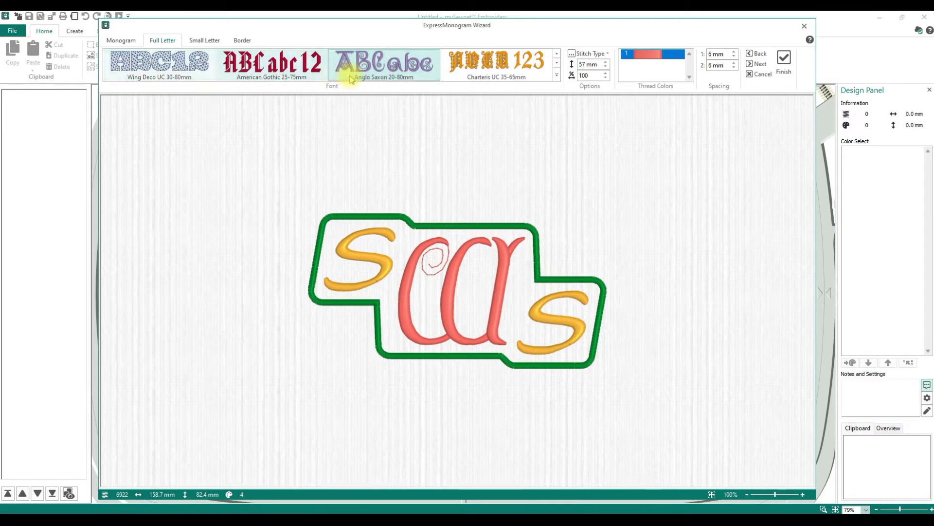
Set the small letters' font to Georgia 20-40mm
left_click(760, 64)
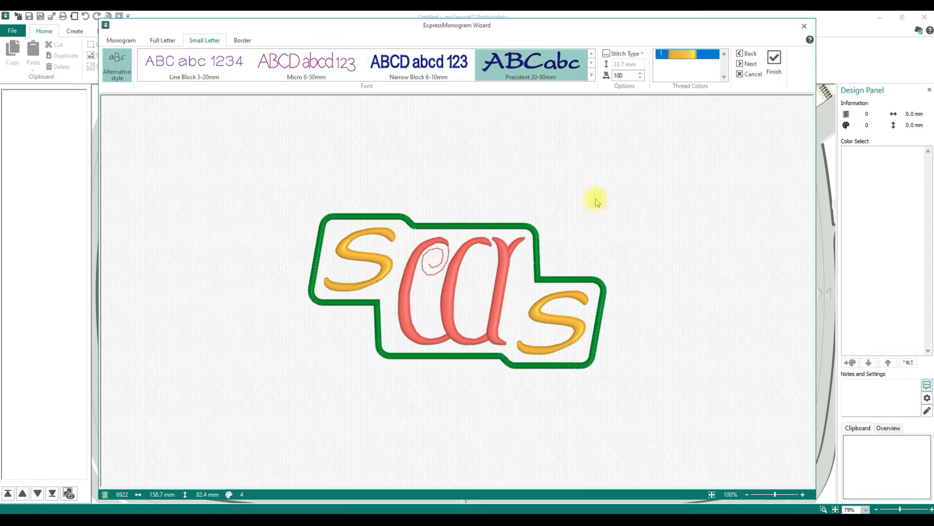
left_click(591, 75)
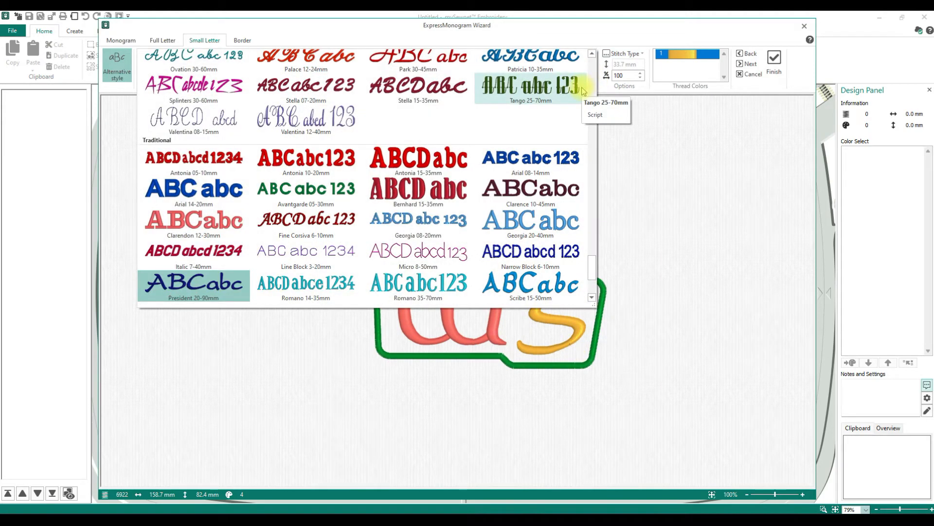
left_click(479, 236)
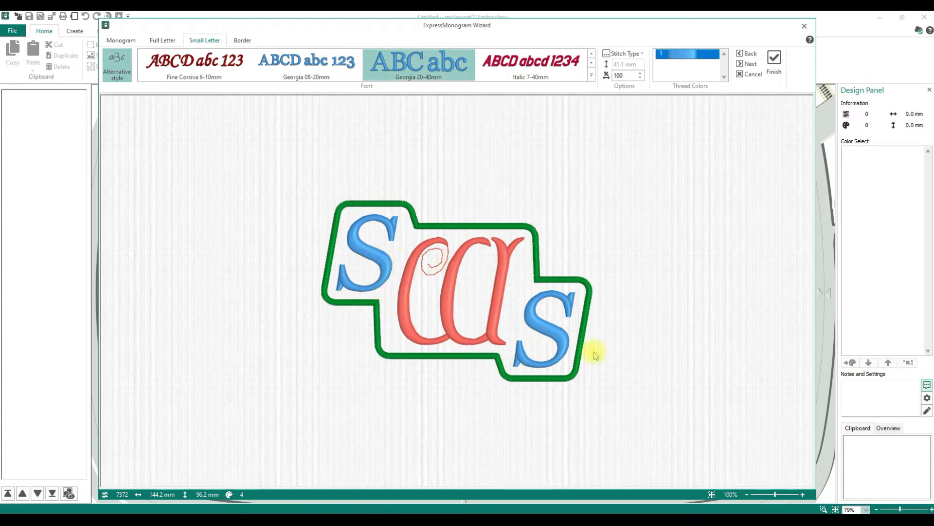
Change the small letters' thread color to the same coral quick color as the full letter
left_click(683, 54)
left_click(347, 249)
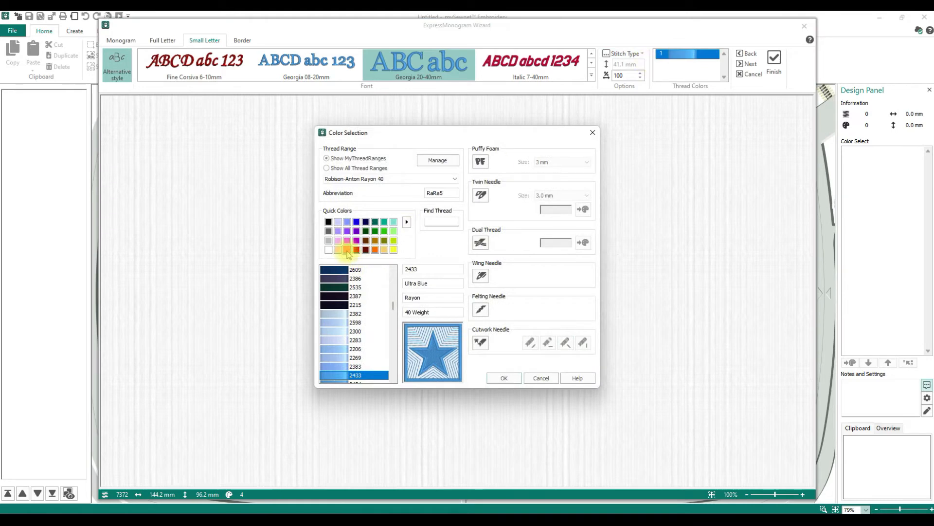
left_click(504, 379)
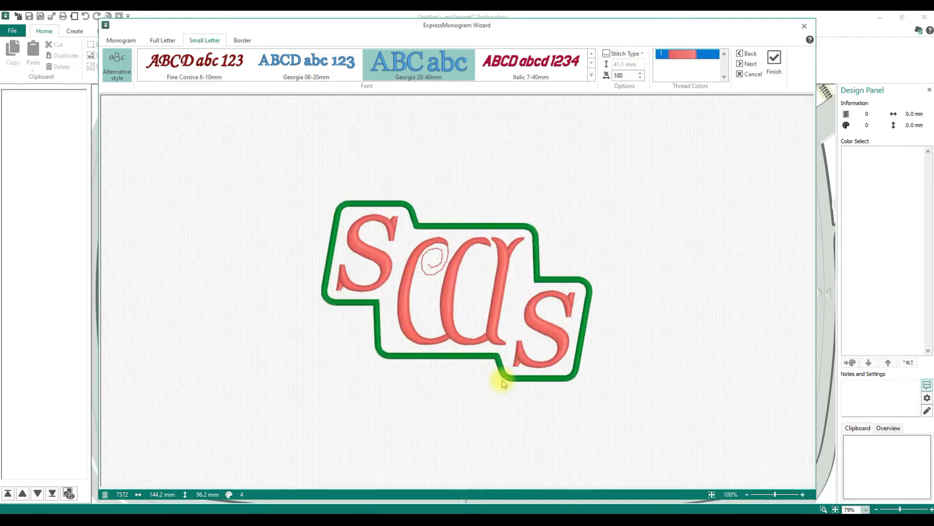
Lower the density value of the small letters' satin column stitching by one step
left_click(628, 54)
left_click(634, 65)
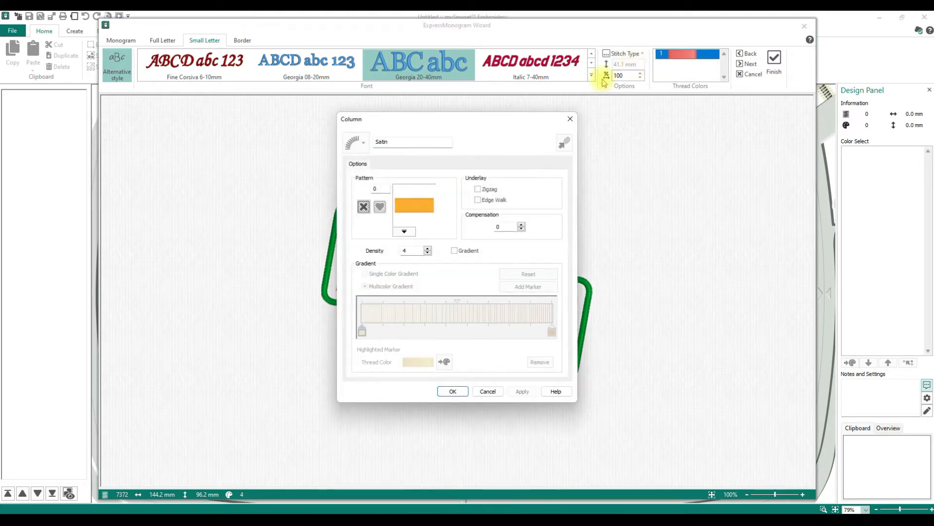
left_click(427, 253)
left_click(452, 391)
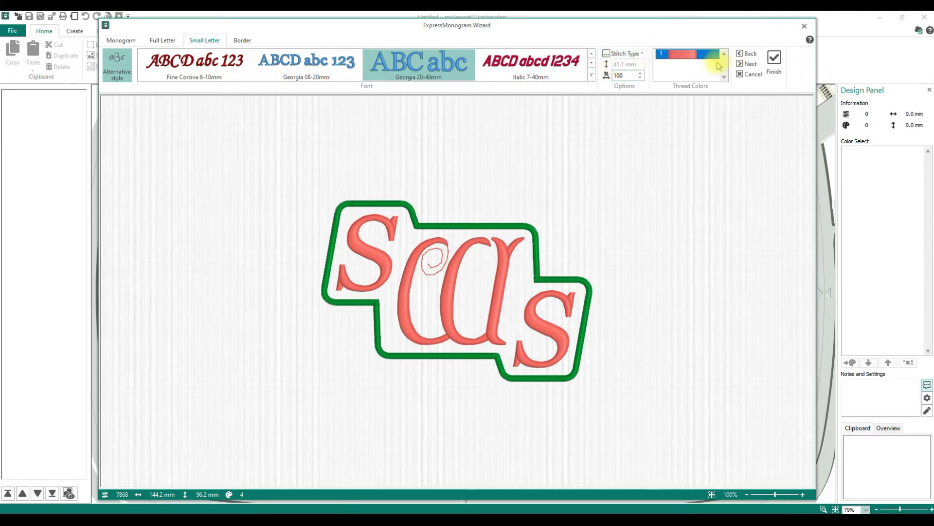
Turn the monogram's border off and back on, and set its margin to 8 mm
left_click(749, 63)
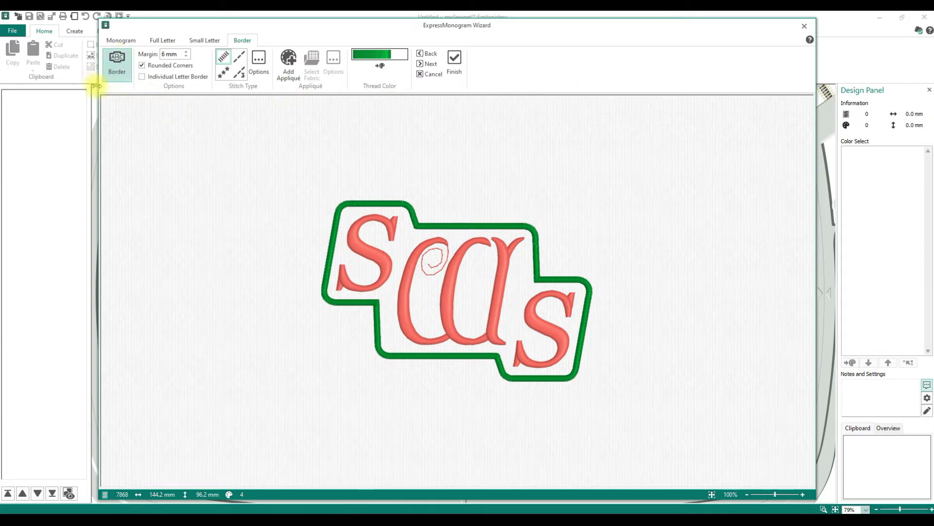
left_click(119, 73)
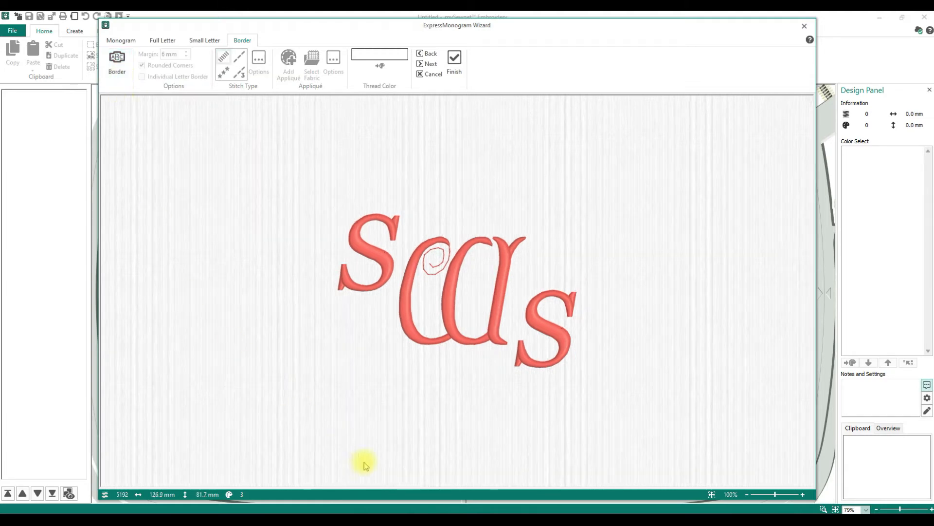
left_click(116, 61)
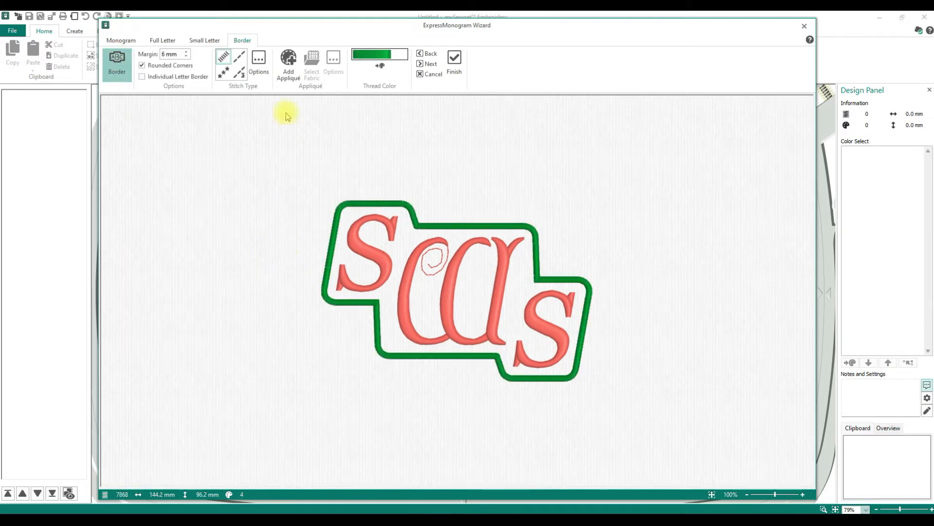
left_click(187, 57)
left_click(187, 56)
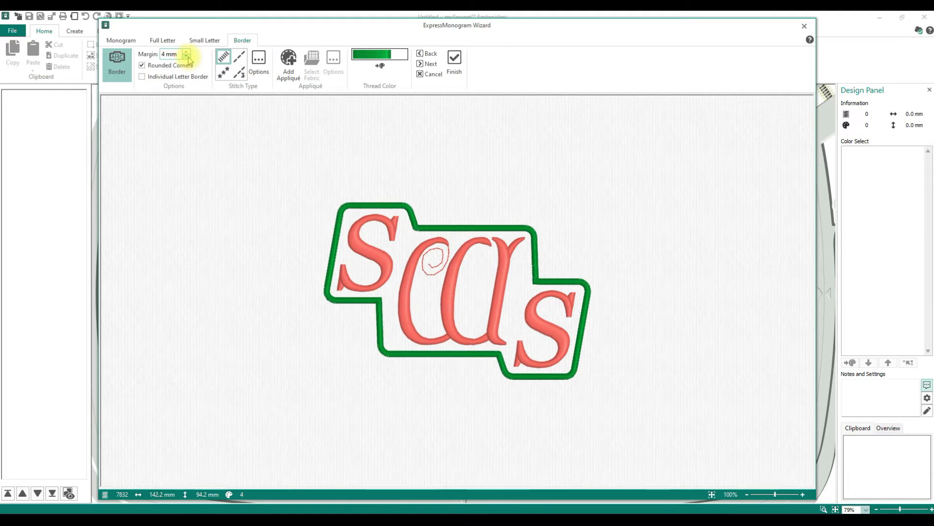
left_click(187, 51)
left_click(188, 52)
left_click(188, 51)
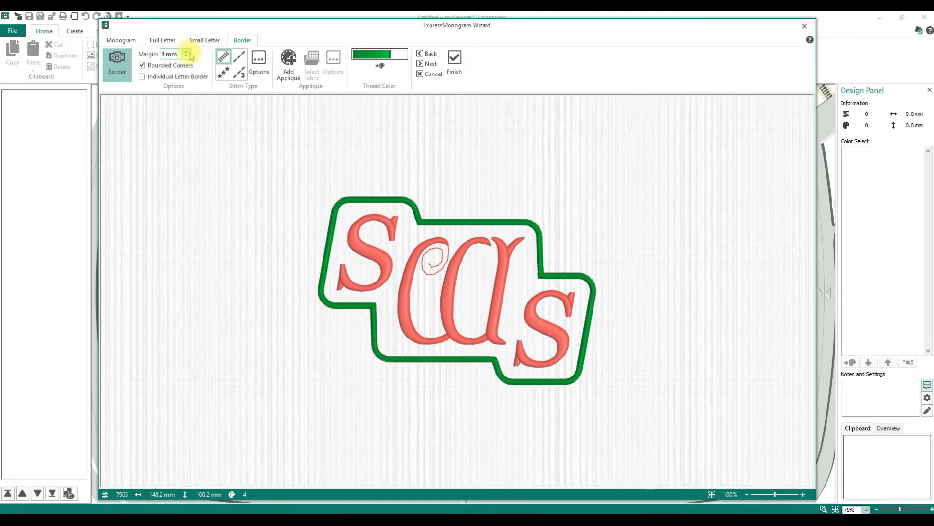
Try the border without rounded corners, restore them, and enable individual letter borders
left_click(142, 66)
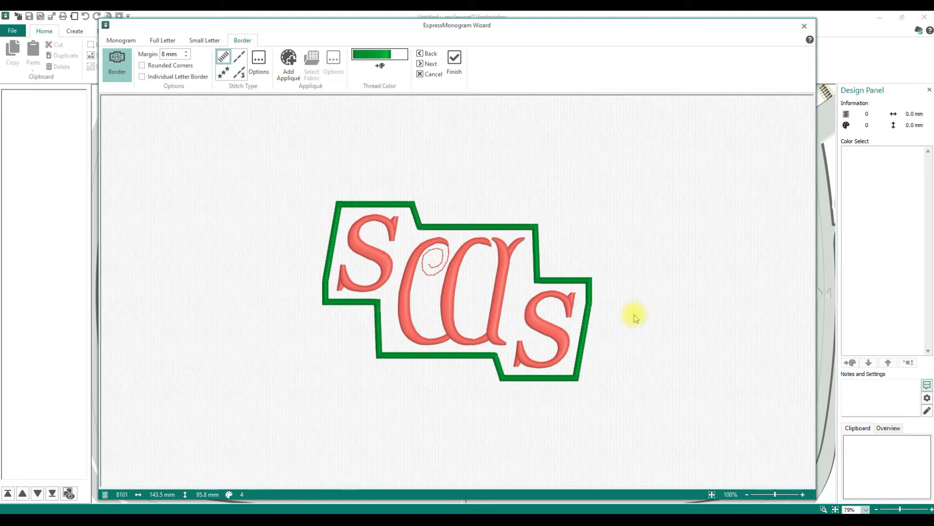
left_click(143, 66)
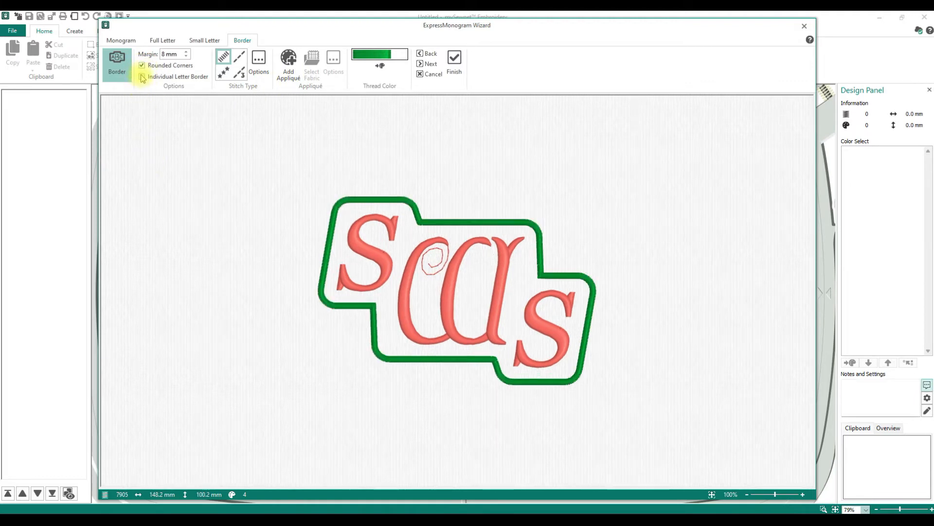
left_click(143, 77)
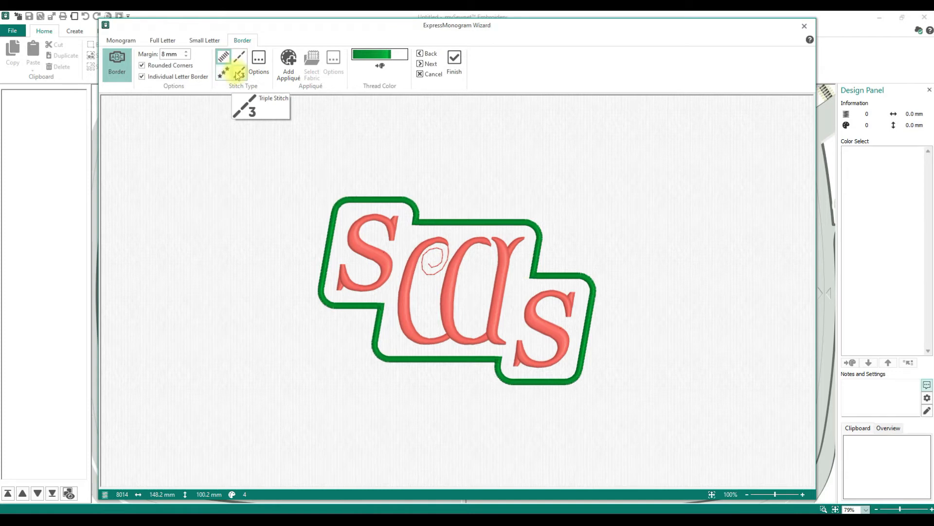
Try triple stitch on the border, return it to satin stitch, and add an appliqué inside it
left_click(238, 74)
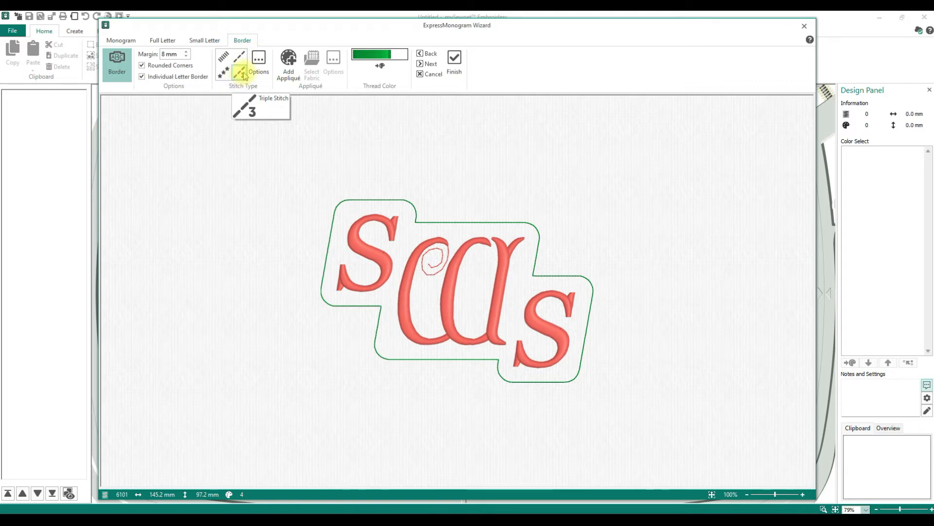
left_click(224, 57)
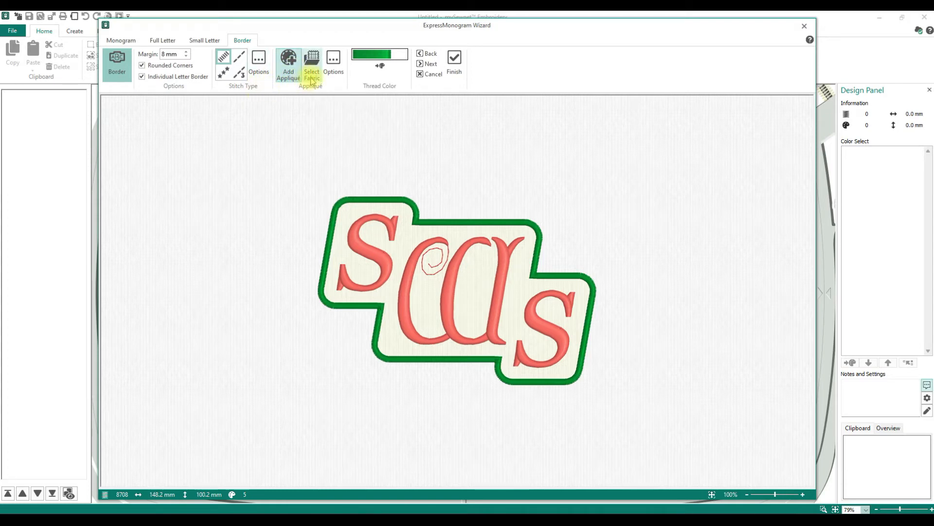
Make the border's satin stitching denser through its stitch type options
left_click(258, 72)
left_click(441, 235)
left_click(449, 340)
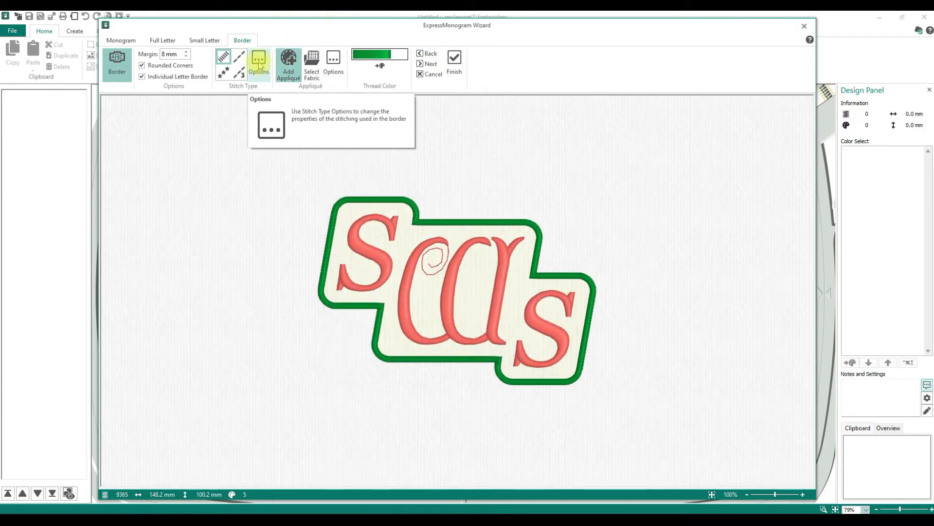
Try the Fabric appliqué type, then use the Quick type with the light aqua quick color
left_click(314, 68)
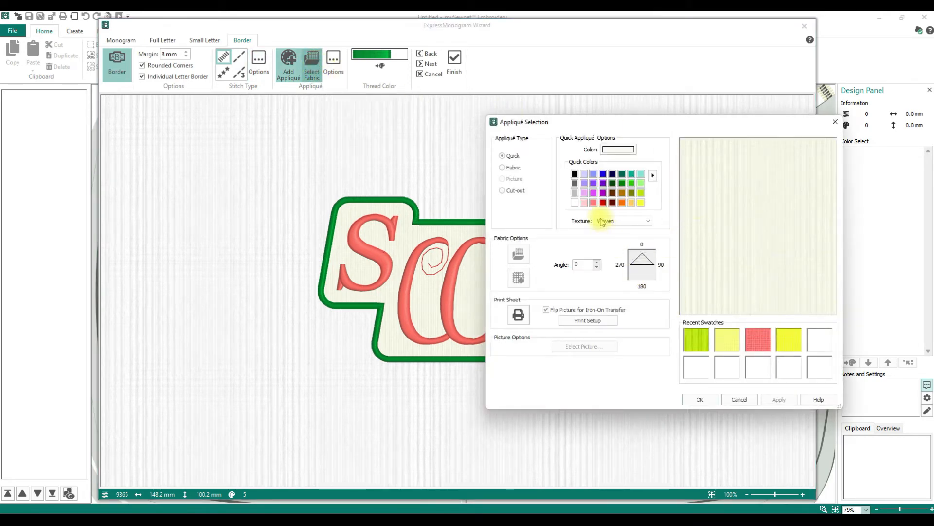
left_click(640, 174)
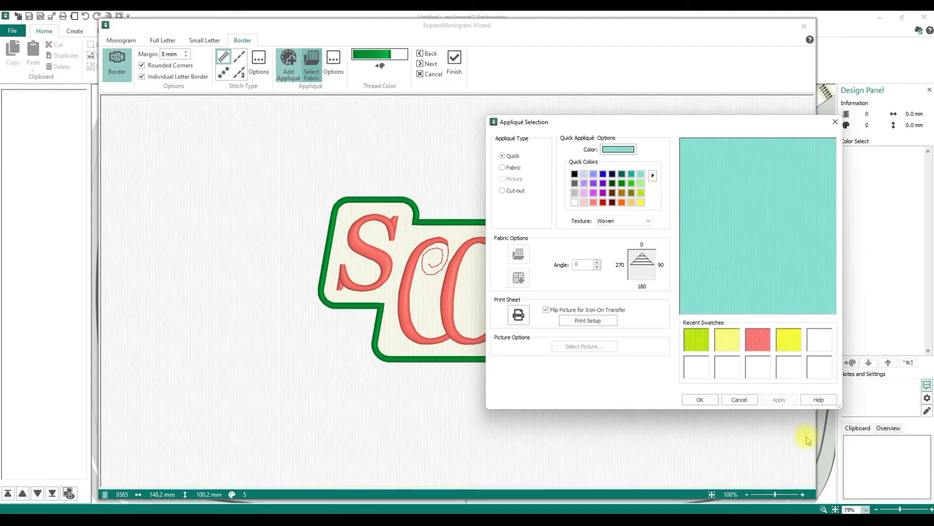
left_click(706, 399)
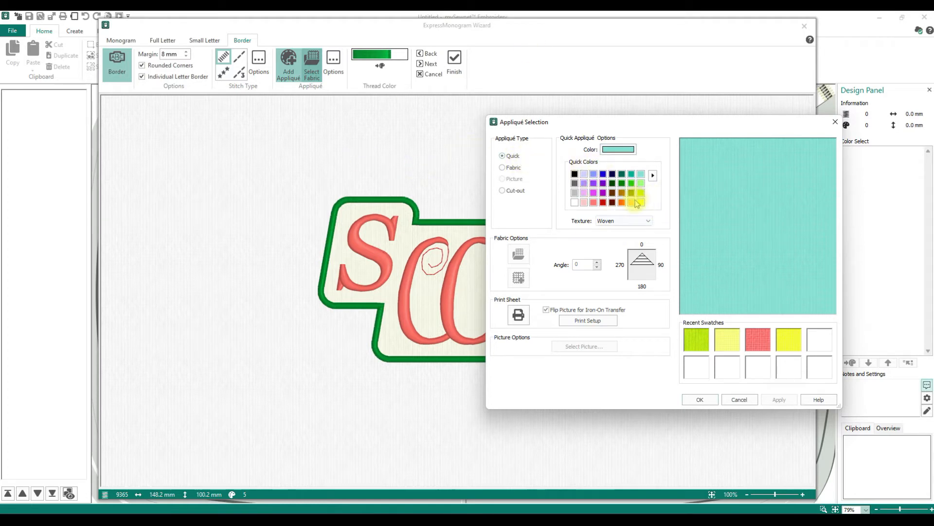
left_click(502, 168)
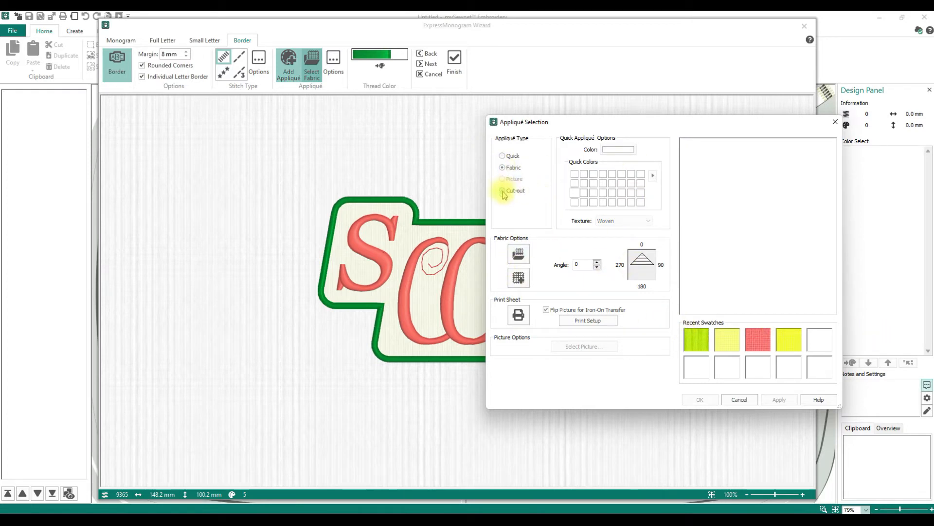
left_click(505, 157)
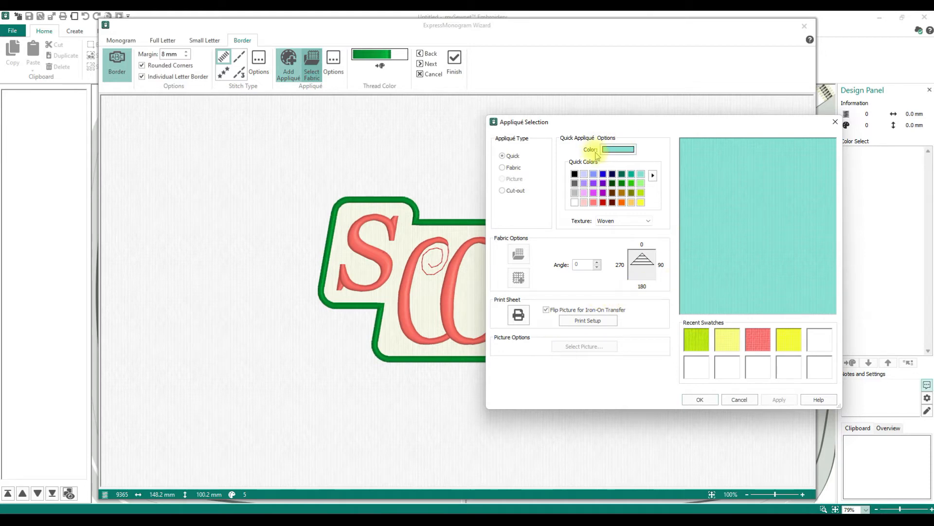
left_click(700, 399)
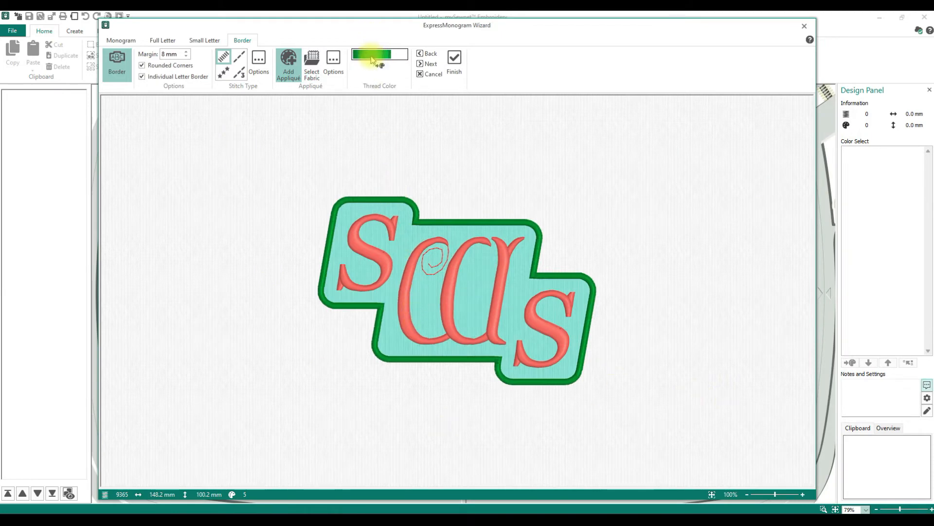
Check the appliqué method options and recolor the border thread with the light aqua quick color, 2517 Seafrost
left_click(335, 62)
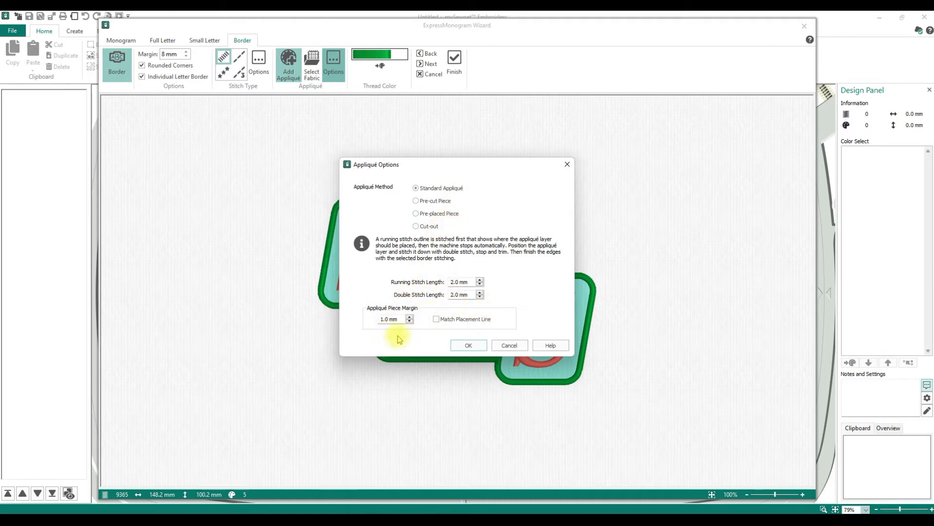
left_click(519, 346)
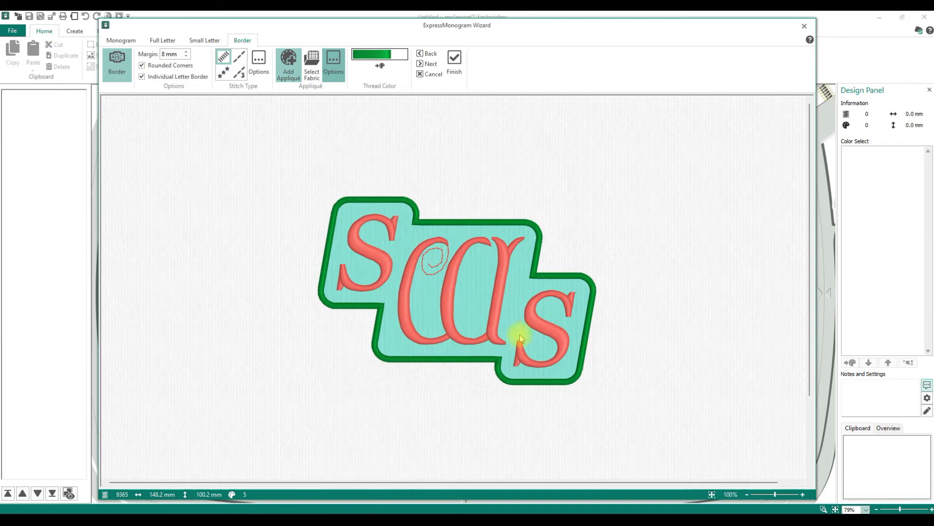
left_click(384, 52)
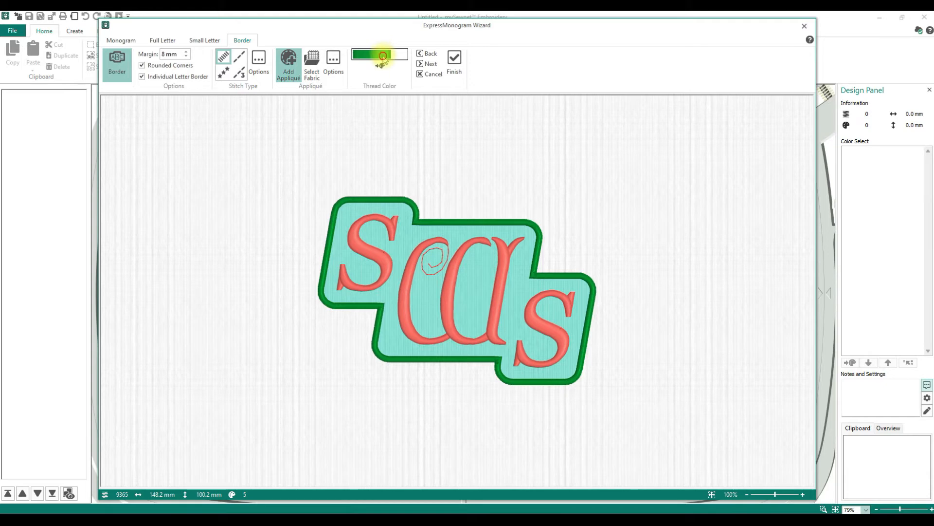
left_click(382, 63)
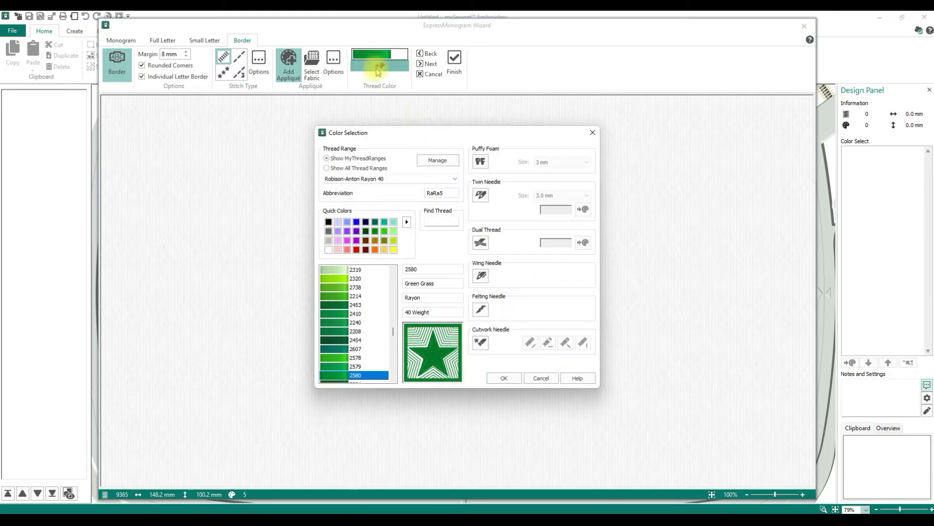
left_click(393, 221)
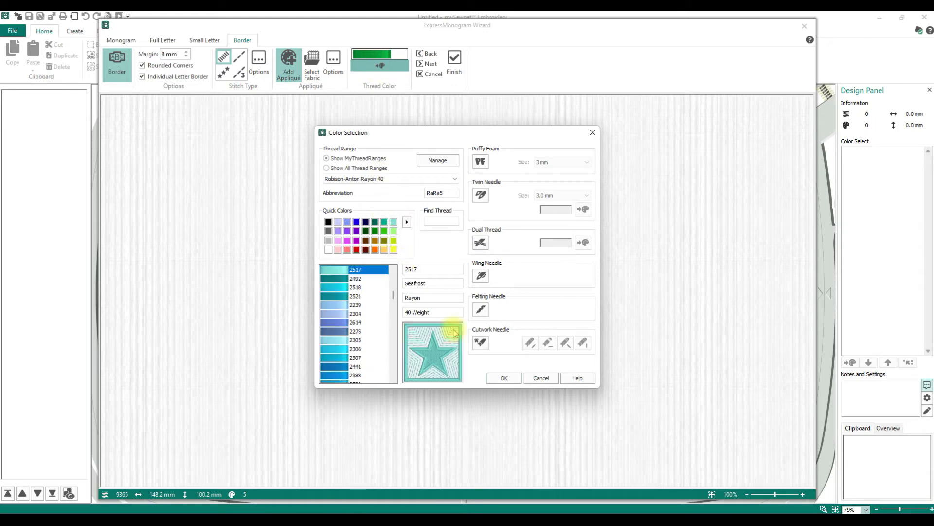
left_click(505, 377)
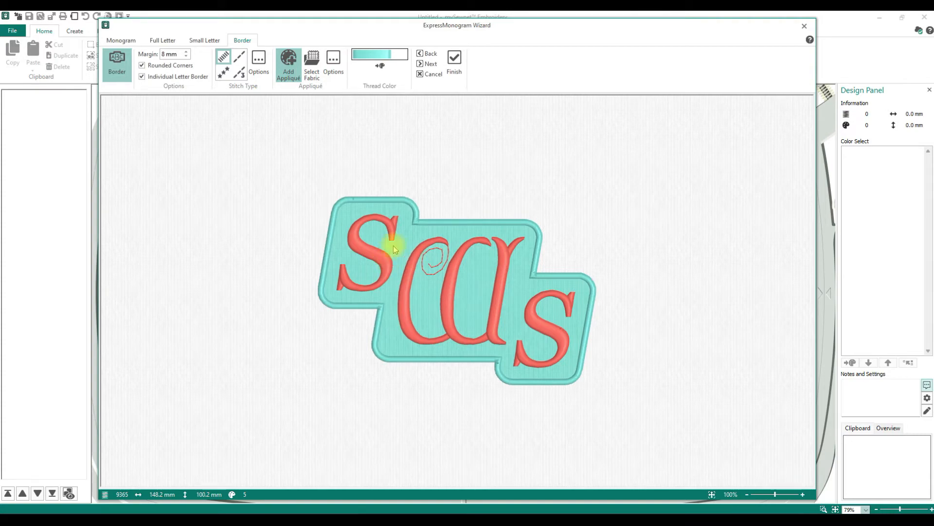
Finish the monogram so it is placed in the hoop, and delete it from the hoop
left_click(454, 66)
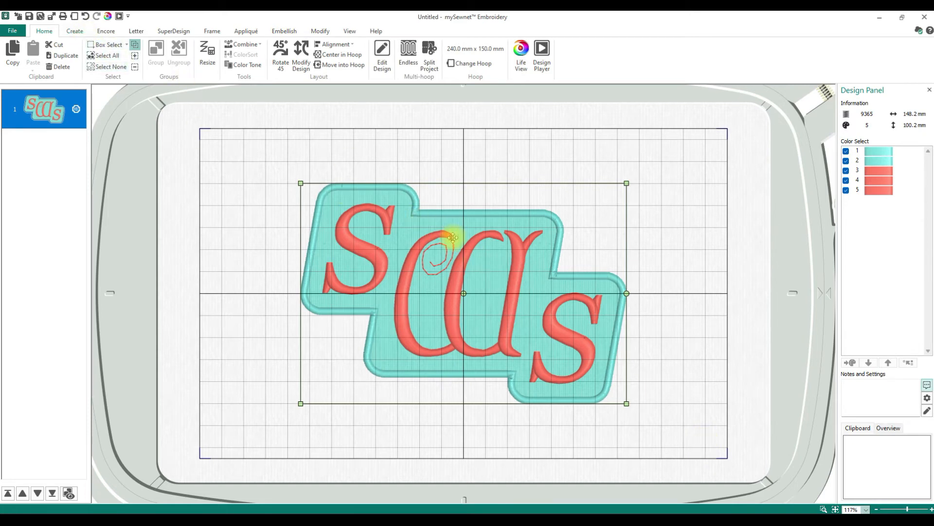
key("Delete")
Reopen the ExpressMonogram wizard and apply the octagonal envelope from the Classic1 category to the letters
left_click(75, 31)
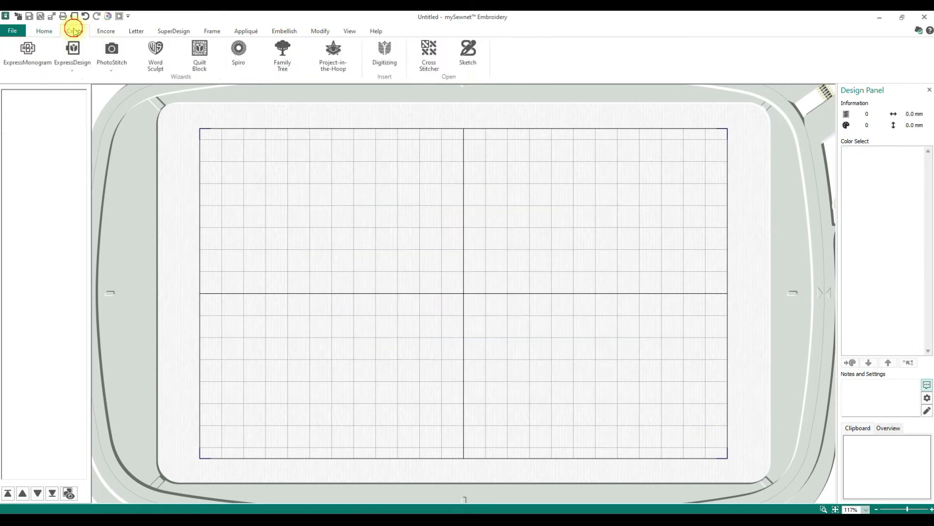
left_click(30, 51)
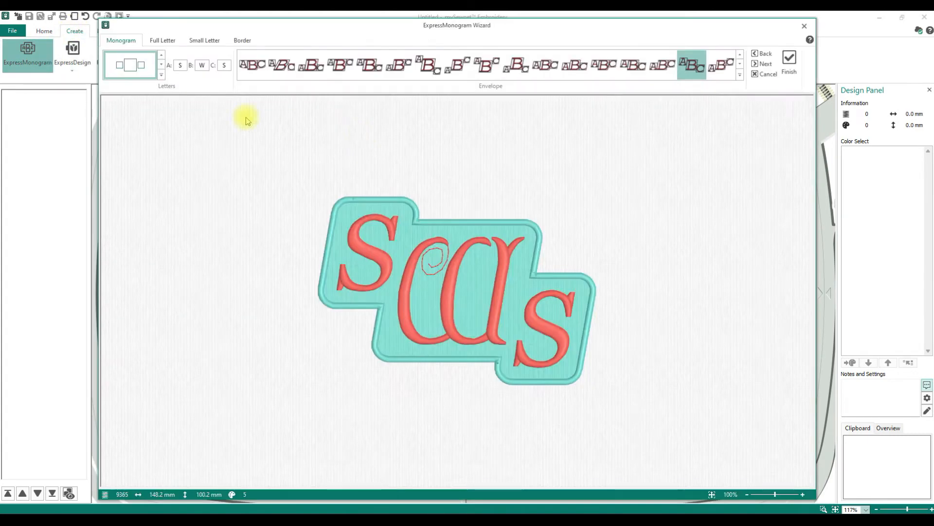
left_click(739, 75)
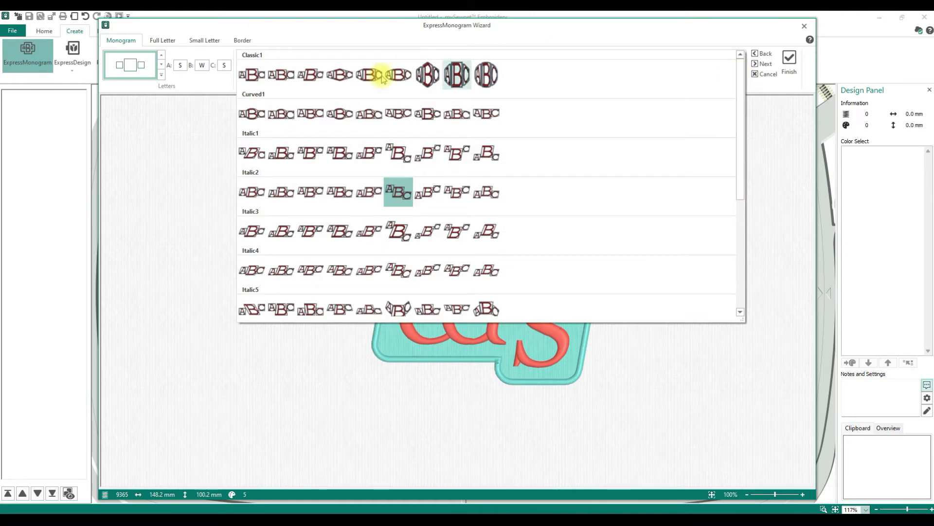
left_click(456, 78)
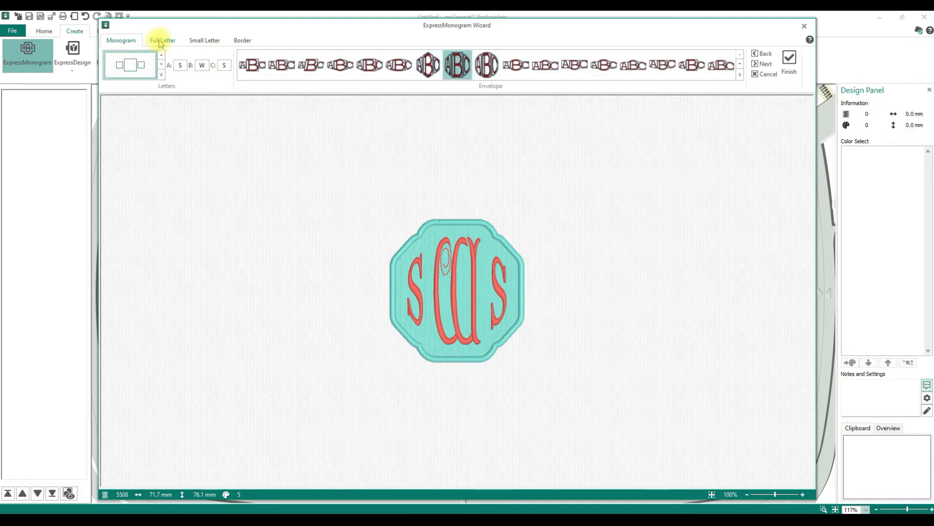
Turn off individual letter borders and set the small letter font to Avantgarde 05-30mm
left_click(242, 40)
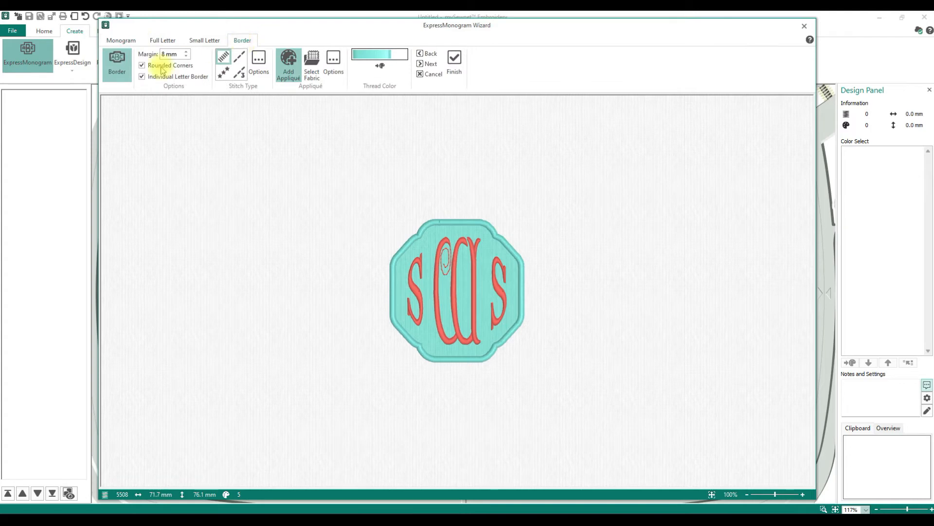
left_click(145, 77)
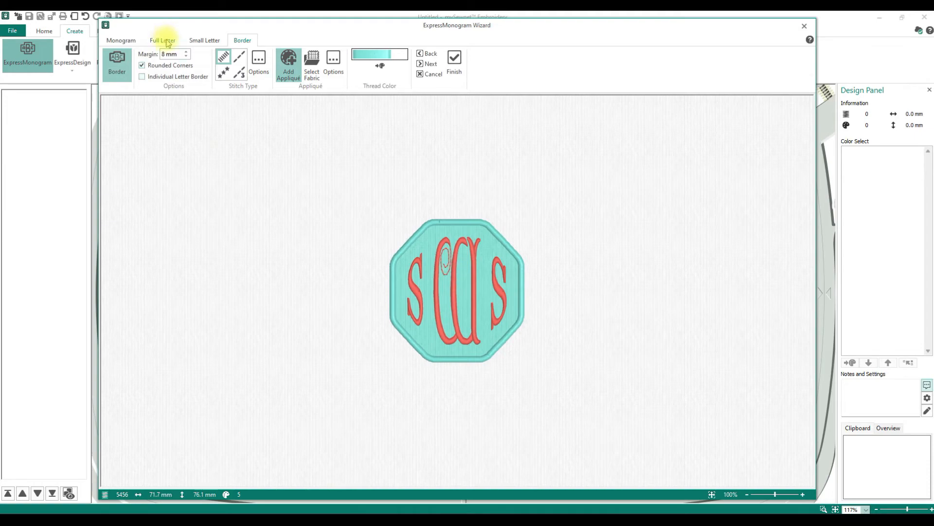
left_click(208, 42)
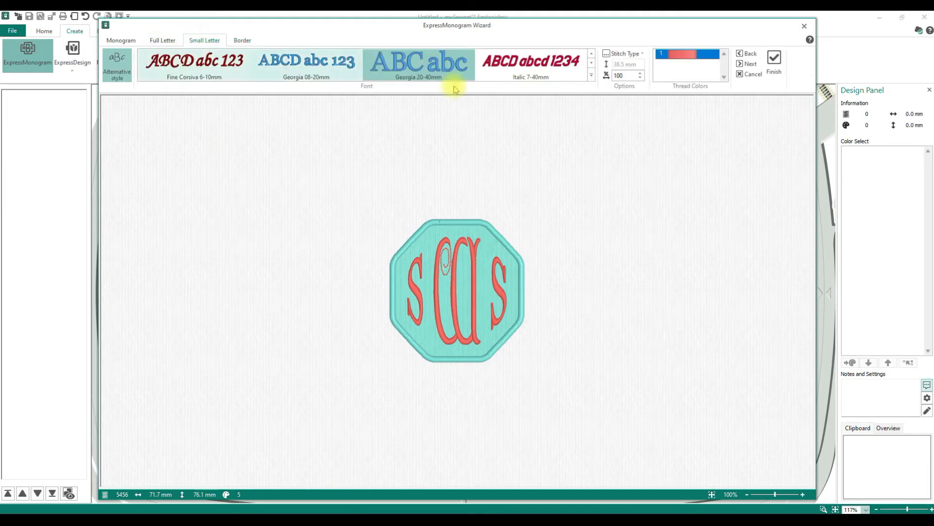
left_click(592, 76)
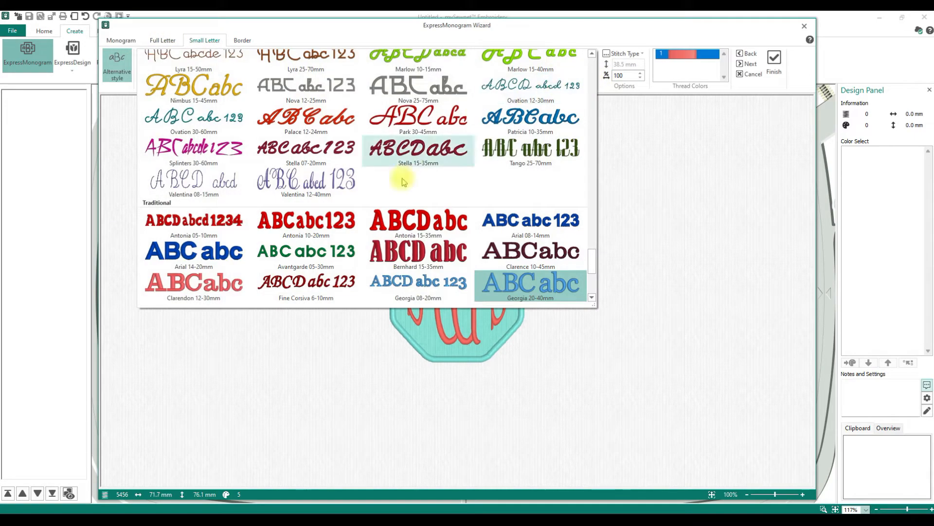
left_click(278, 255)
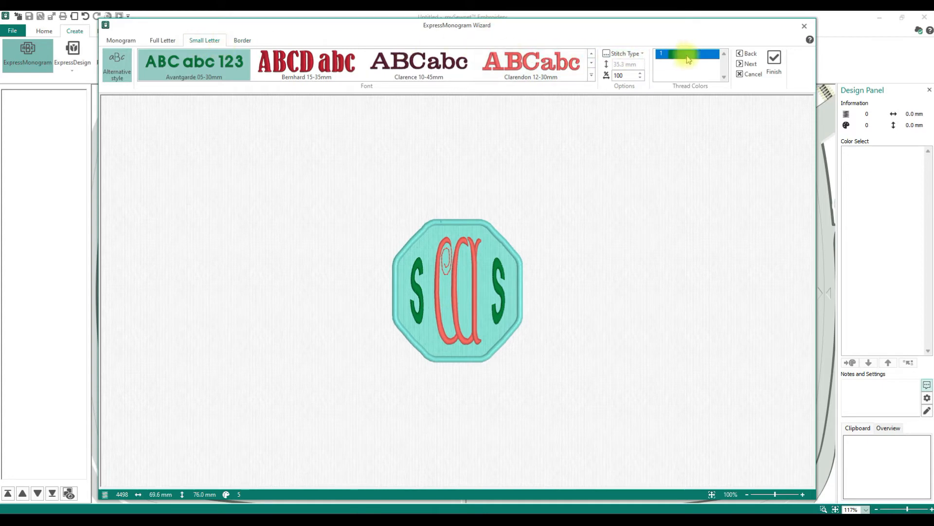
Change the monogram's letter layout to two large outer letters with a small center letter
left_click(248, 41)
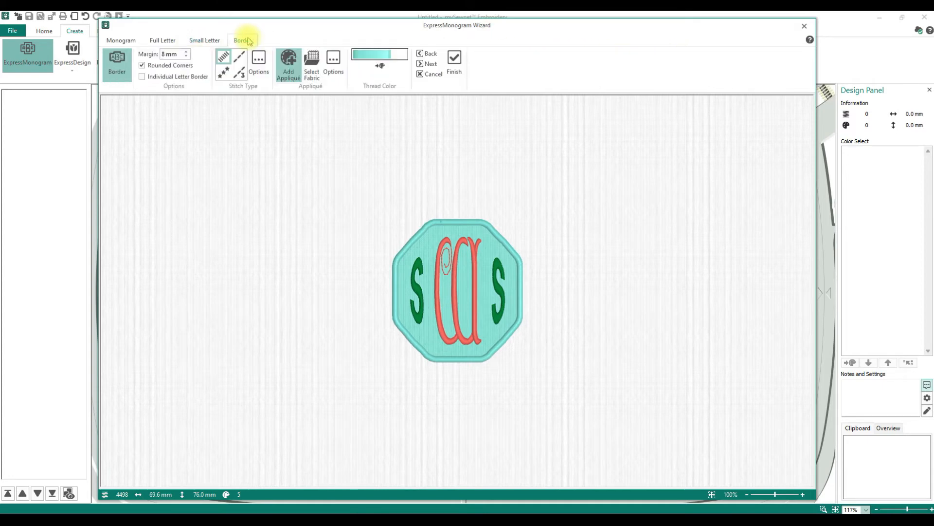
left_click(128, 39)
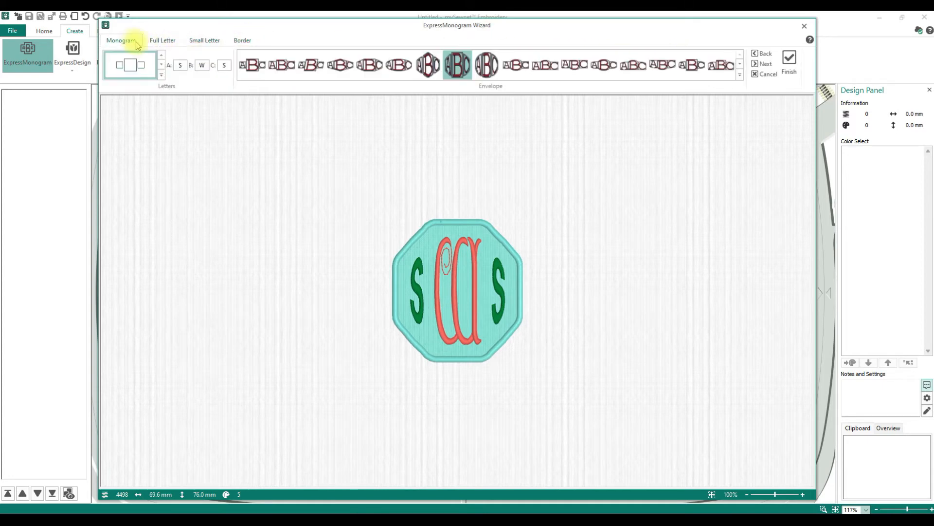
left_click(162, 76)
left_click(134, 121)
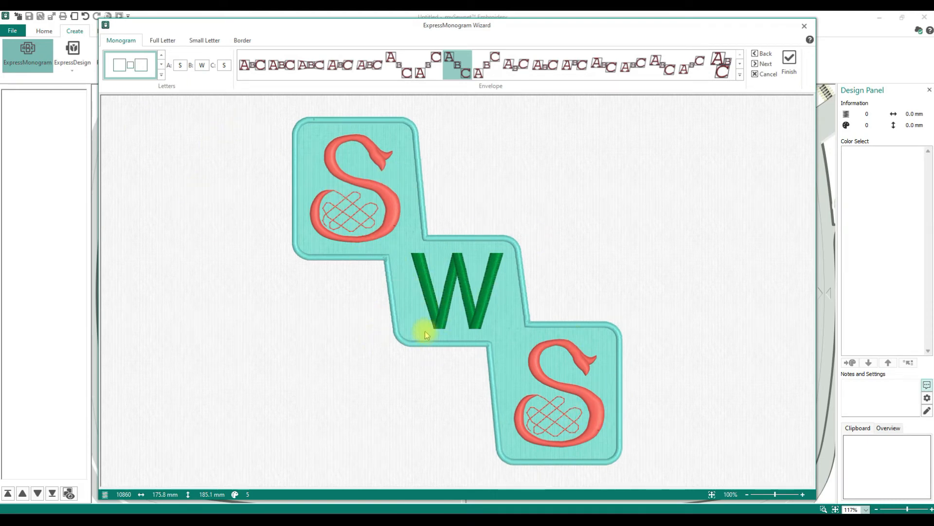
Try the last Italic3 envelope with stacked letters, and switch to the fourth envelope in the Shaped1 category
left_click(740, 74)
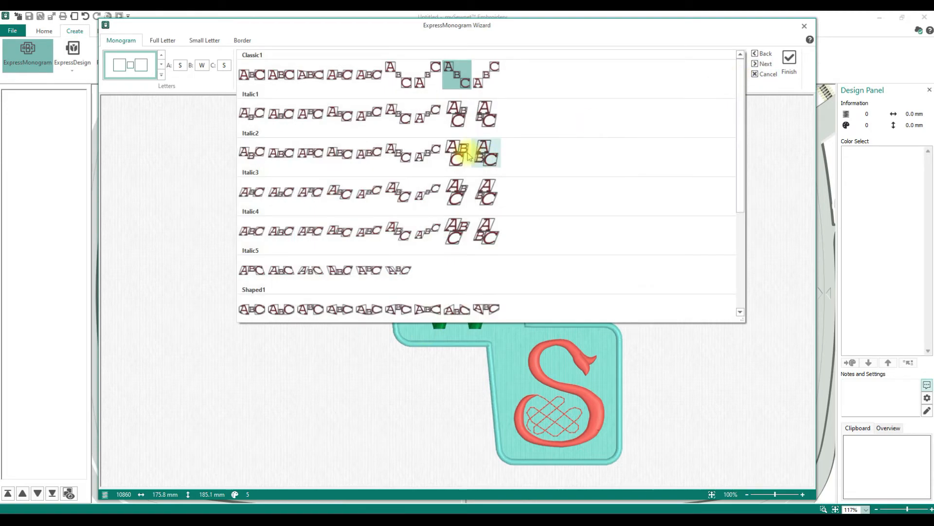
left_click(484, 192)
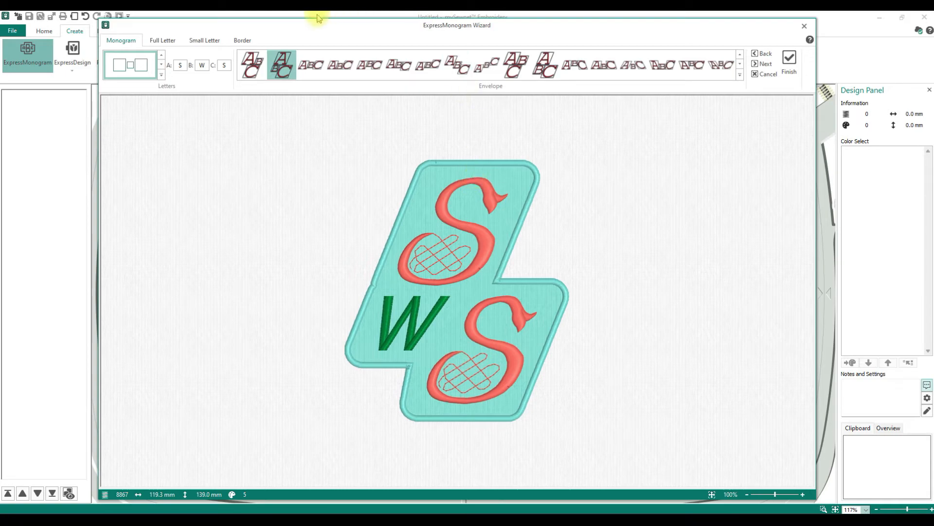
left_click(738, 76)
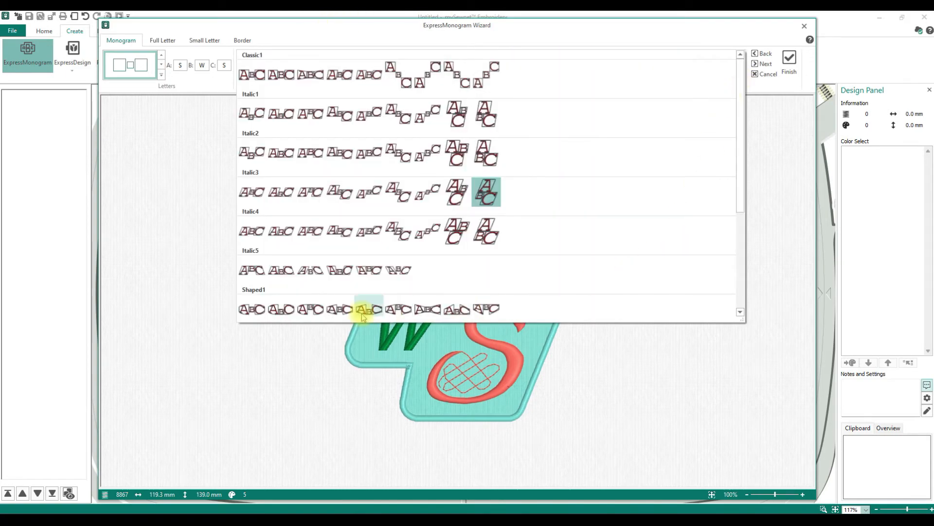
left_click(341, 310)
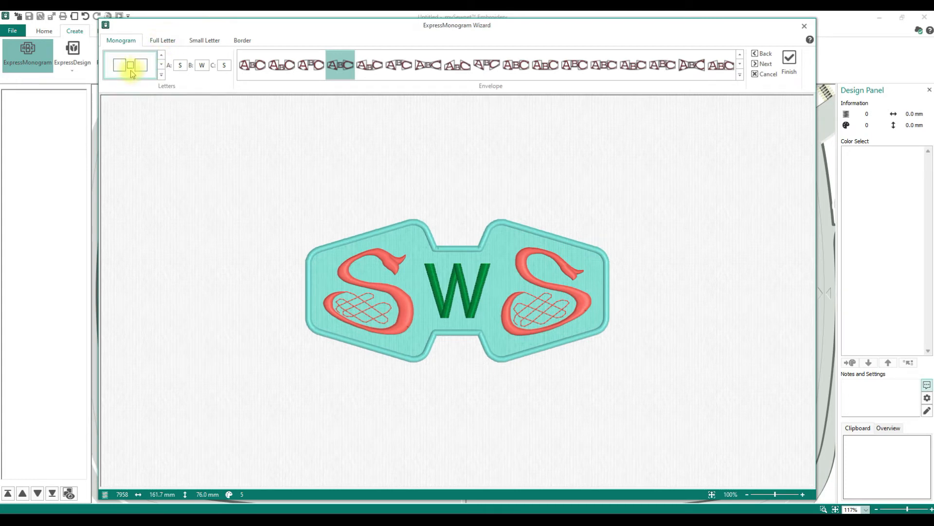
Try the Swirl 25-55mm font on the full letters, and replace it with Abbi 25-100mm
left_click(174, 43)
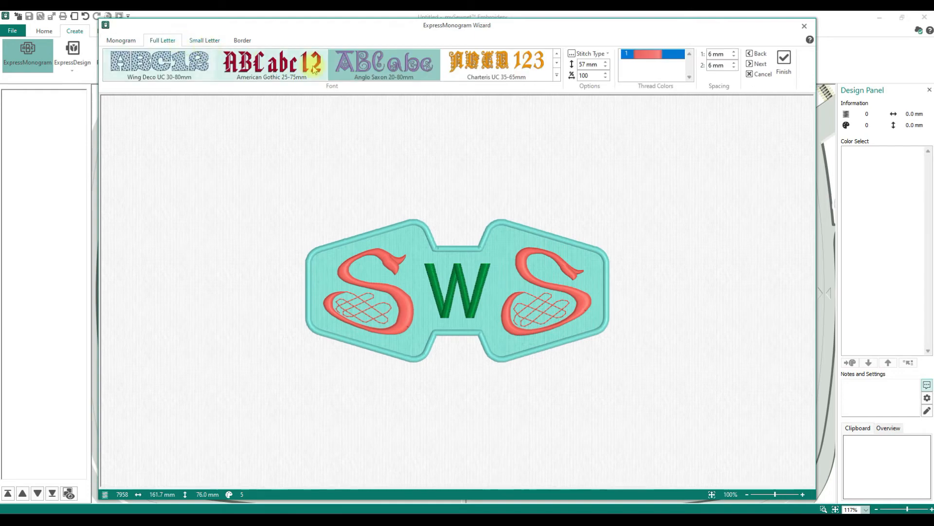
left_click(557, 75)
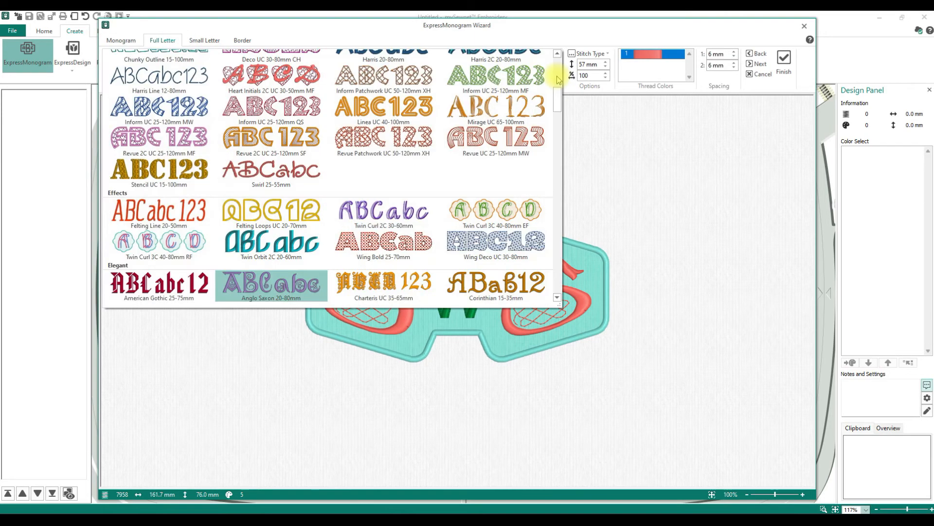
left_click(268, 176)
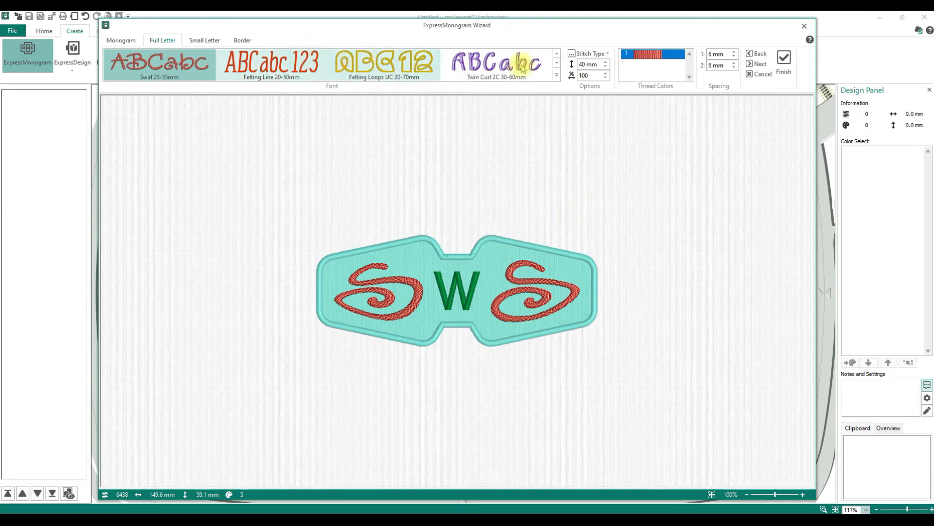
left_click(557, 76)
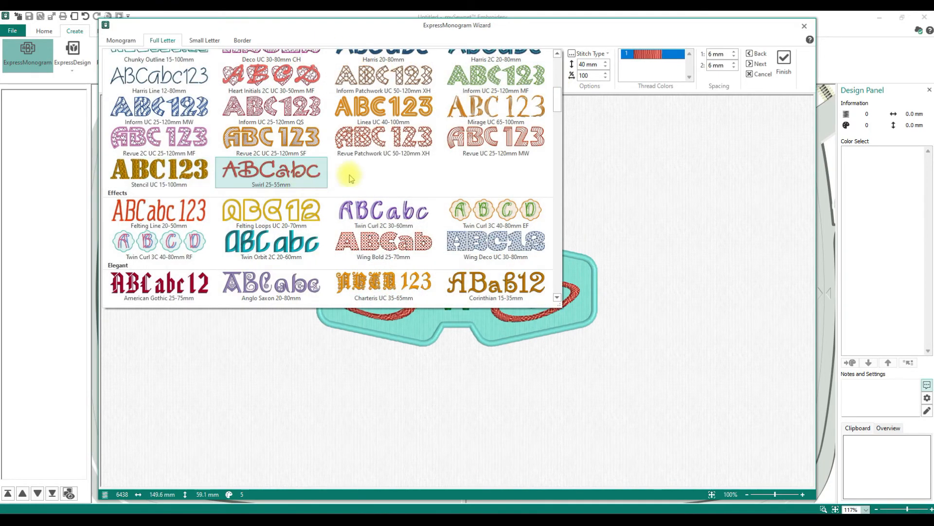
scroll(358, 176, "up", 3)
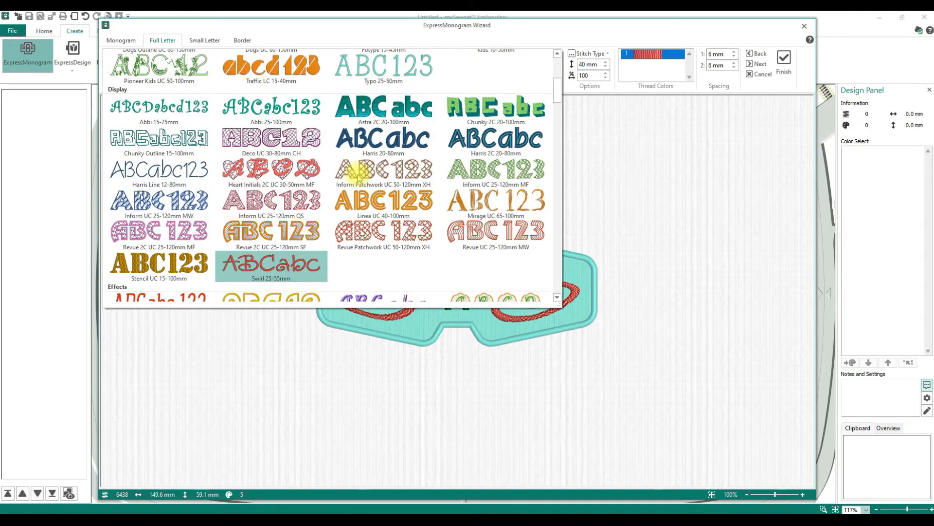
left_click(245, 107)
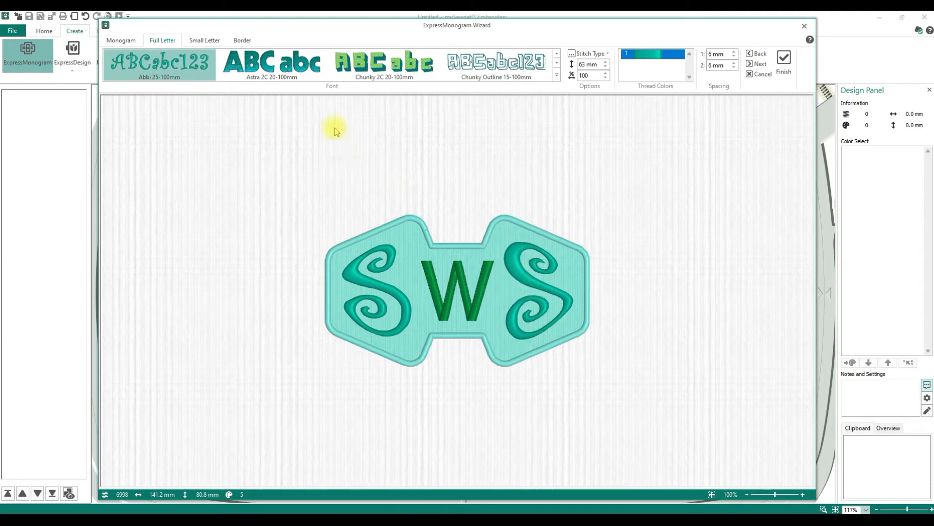
Browse the fonts for the full letters and apply Curly UC 15-30mm from the Monogram category
left_click(557, 75)
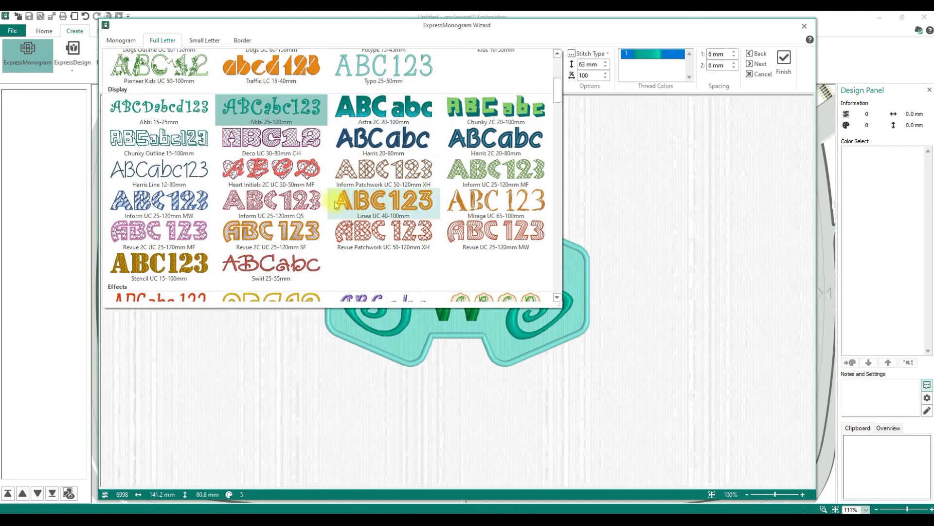
scroll(344, 204, "down", 4)
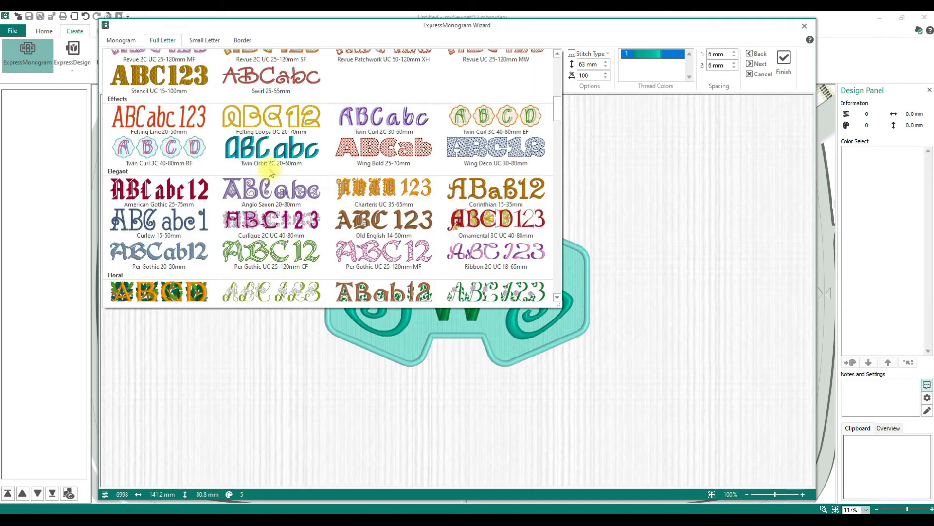
scroll(394, 191, "down", 4)
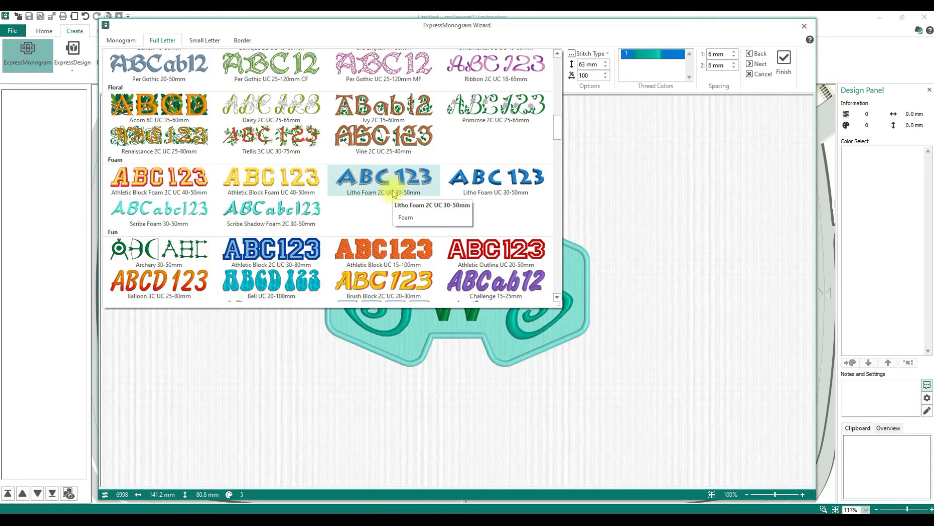
scroll(393, 192, "down", 12)
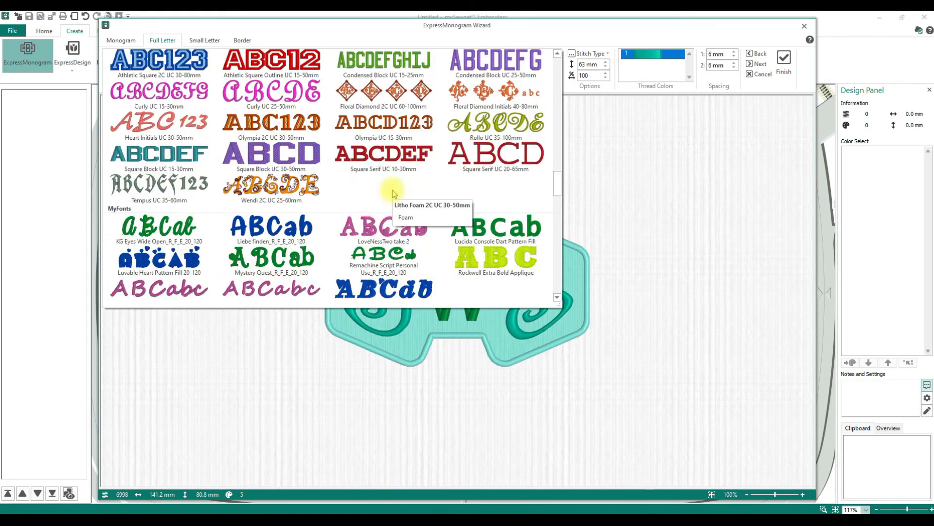
scroll(393, 192, "up", 4)
scroll(393, 192, "down", 4)
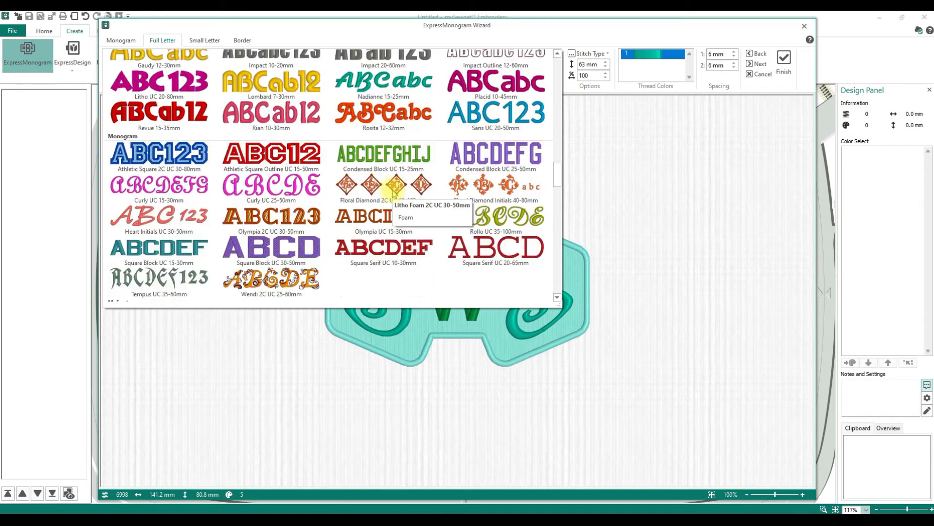
scroll(394, 192, "up", 2)
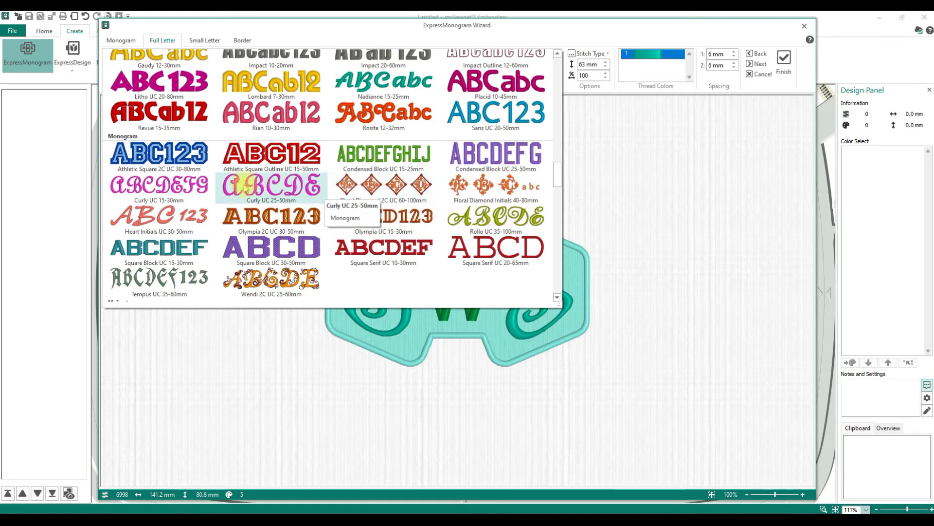
left_click(167, 195)
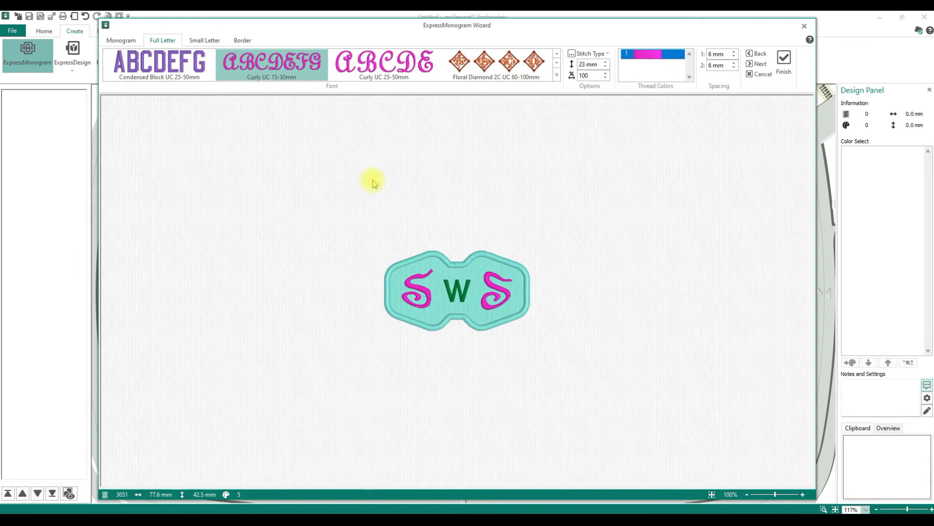
Change the full letters' font to Square Block UC 15-30mm and set their height to 70 mm
left_click(557, 75)
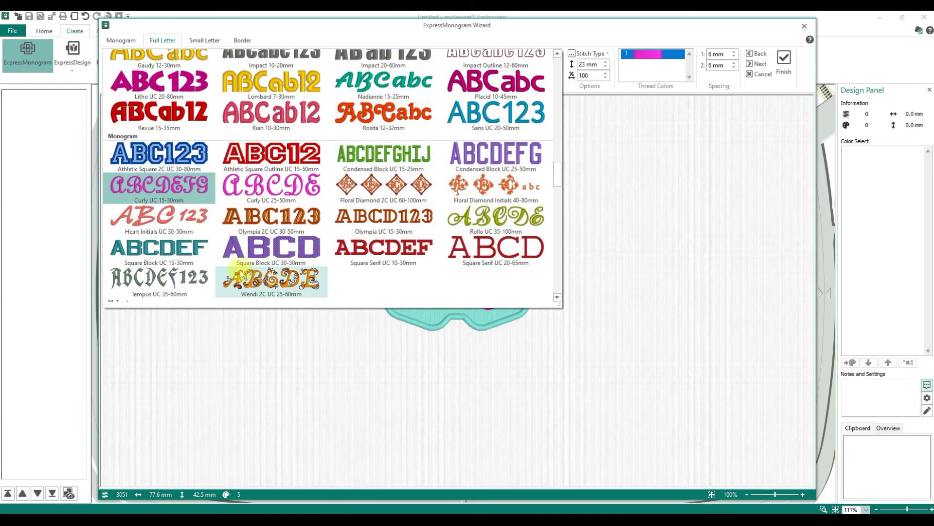
left_click(181, 246)
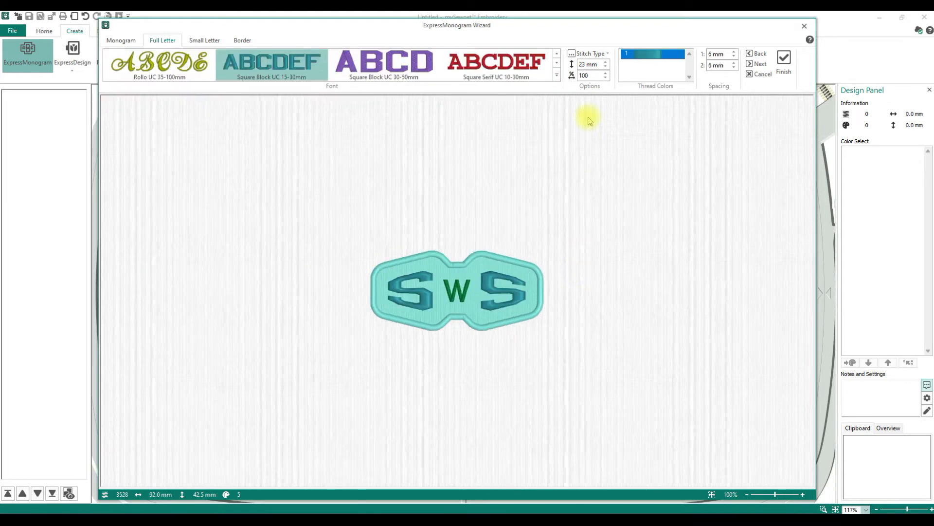
left_click(598, 64)
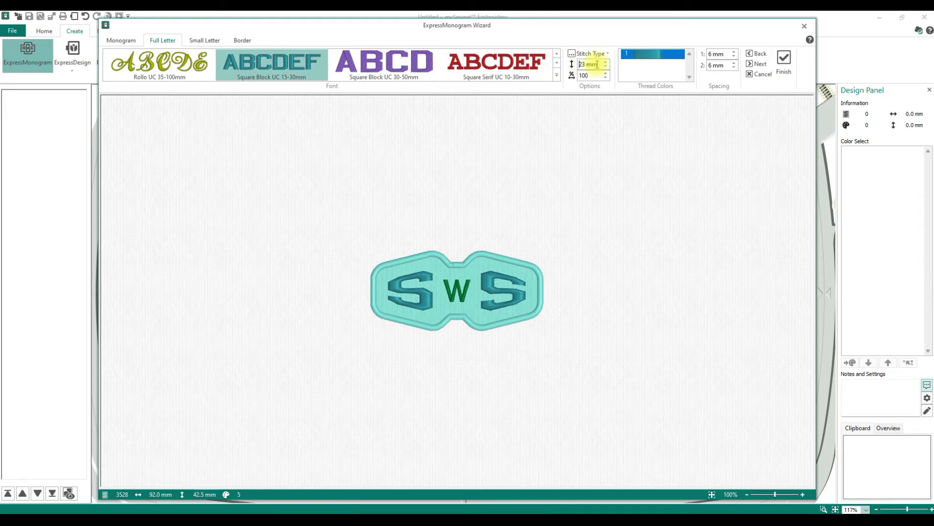
left_click_drag(586, 65, 572, 70)
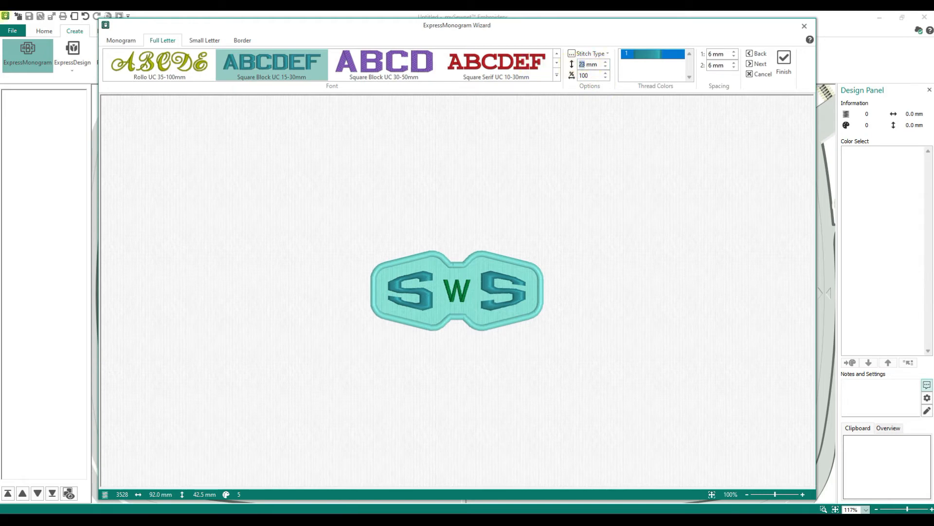
type("70")
left_click(617, 133)
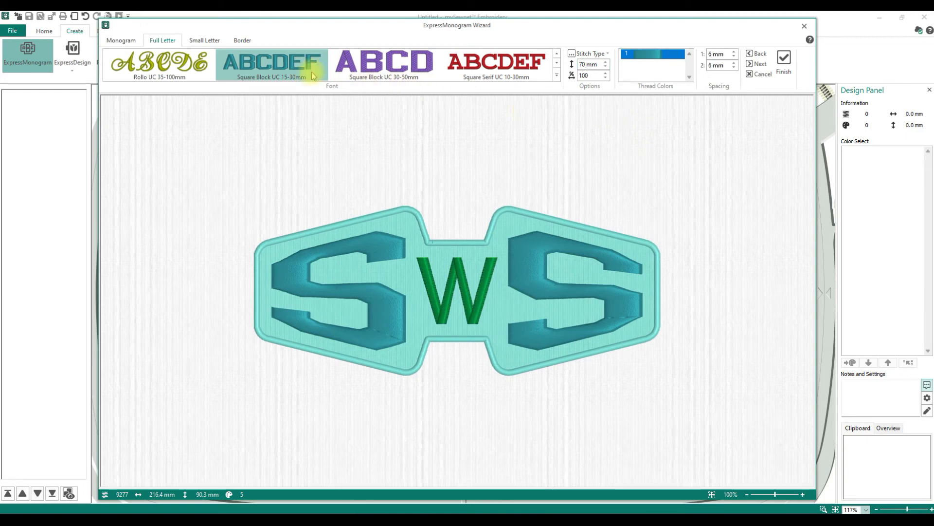
Try the Rollo UC 35-100mm font on the full letters, followed by Floral Diamond Initials 40-80mm
left_click(558, 75)
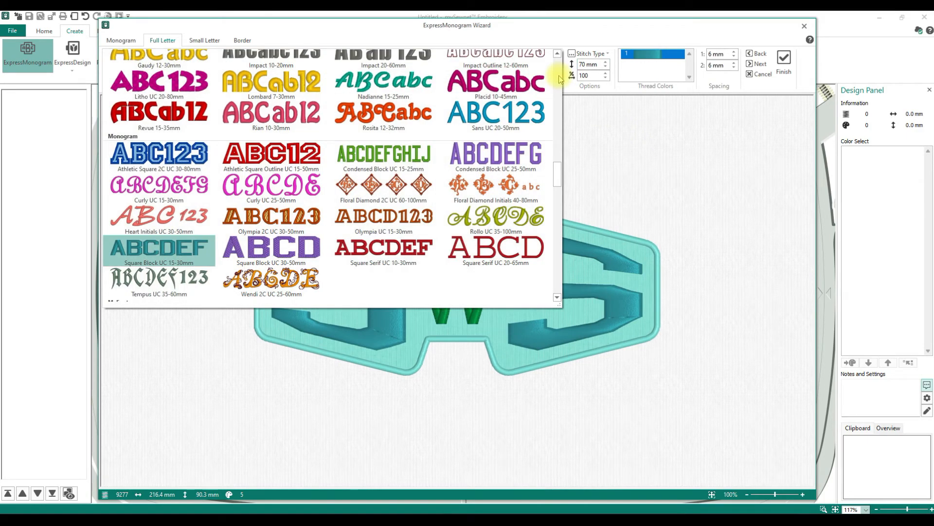
left_click(520, 218)
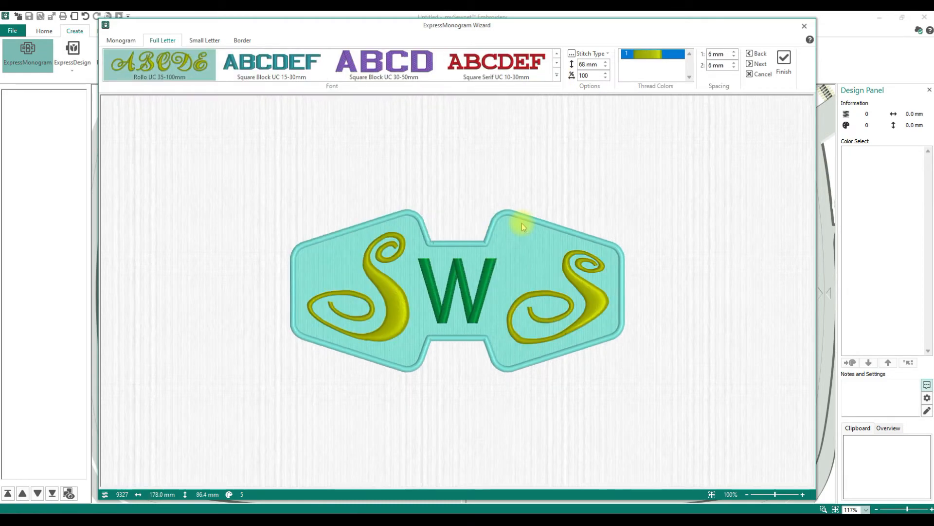
left_click(558, 75)
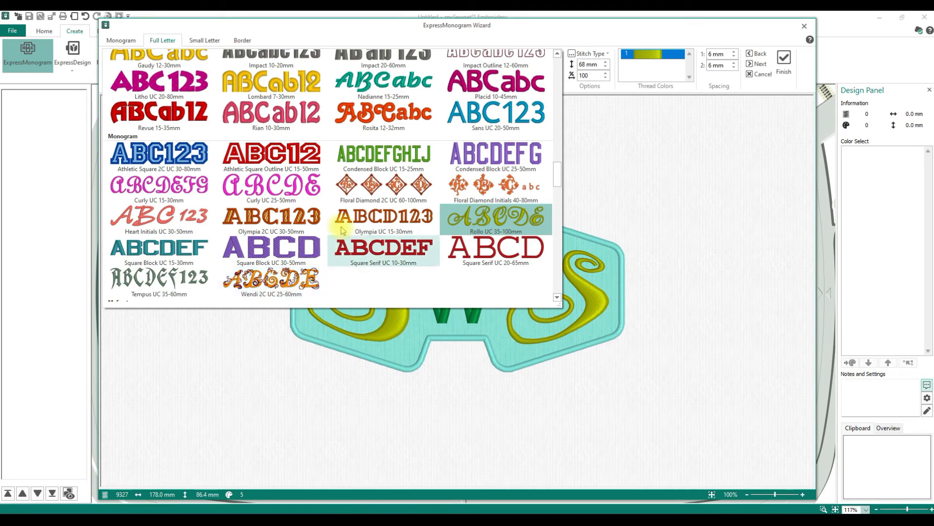
left_click(485, 192)
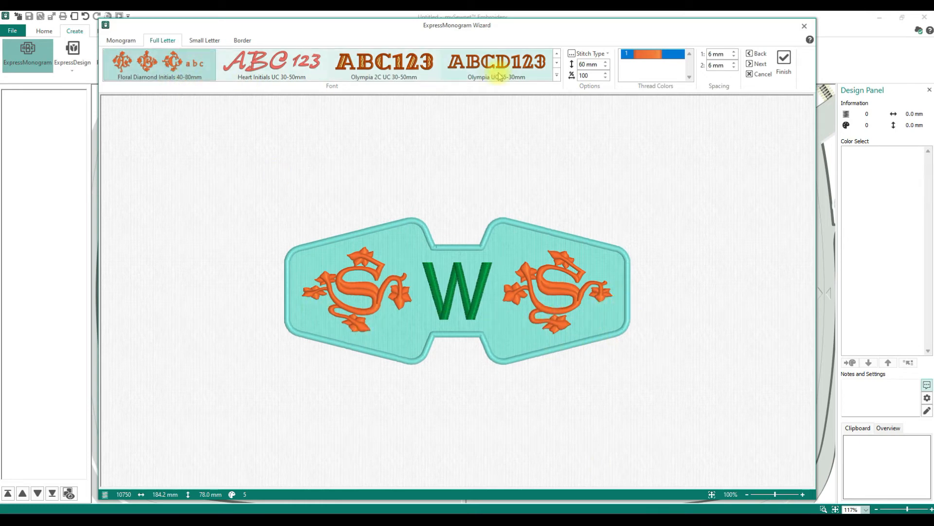
Set the full letters to Tempus UC 35-60mm and the small center letter to Clarendon 12-30mm
left_click(560, 74)
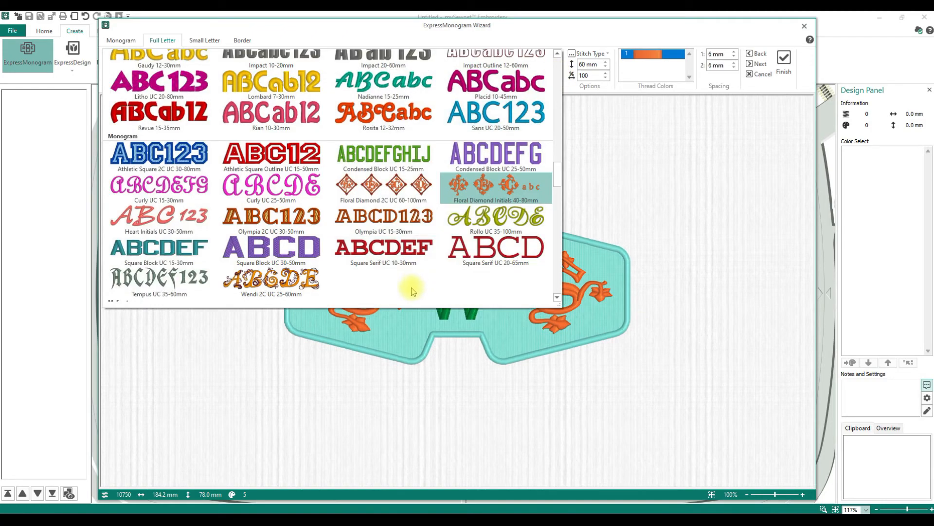
left_click(194, 280)
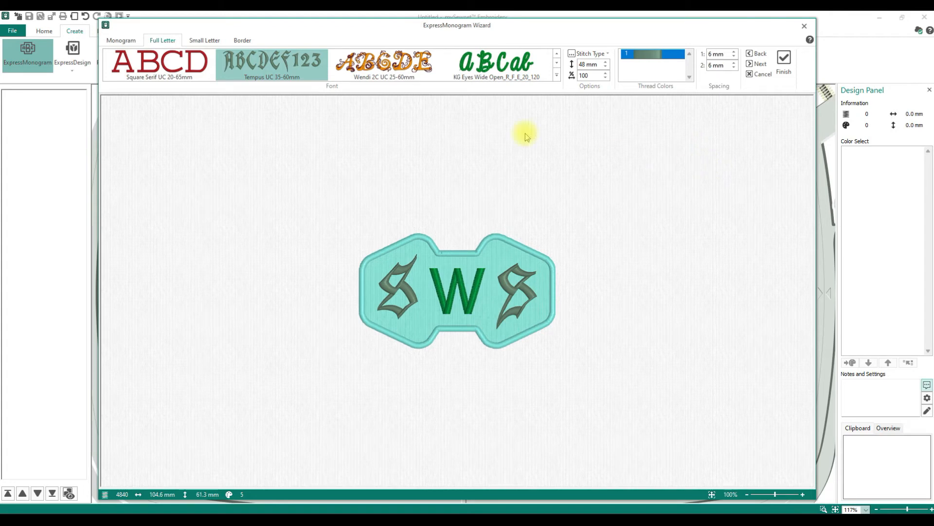
left_click(217, 40)
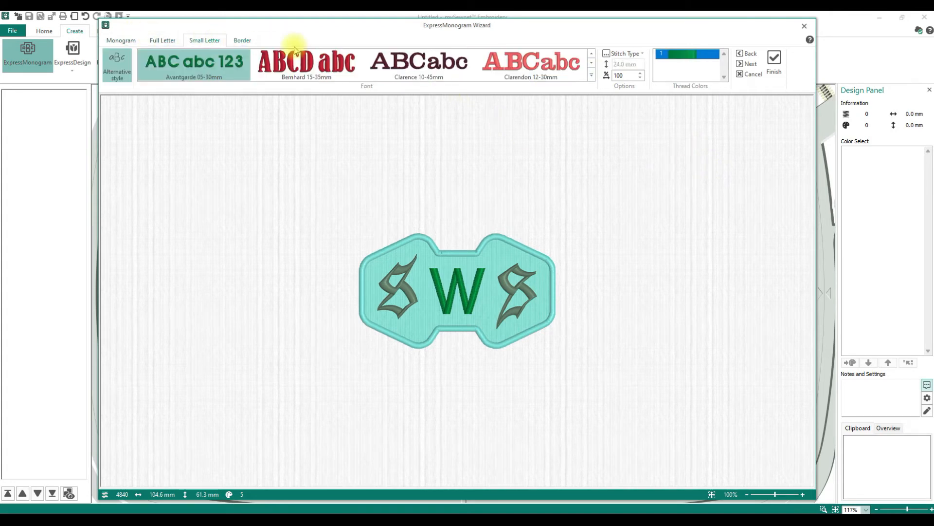
left_click(550, 62)
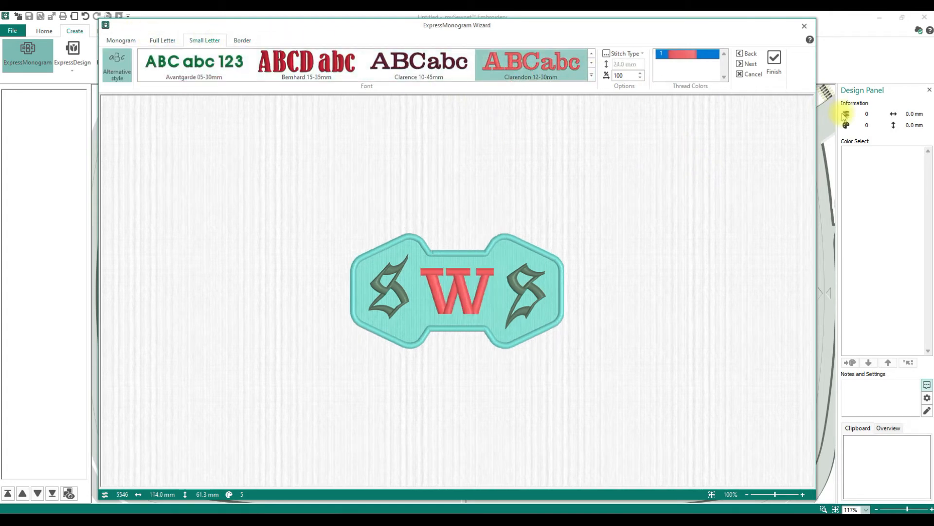
Change the full letters' thread color to Robison-Anton Rayon 40 number 2414, Coral
left_click(163, 40)
double_click(648, 54)
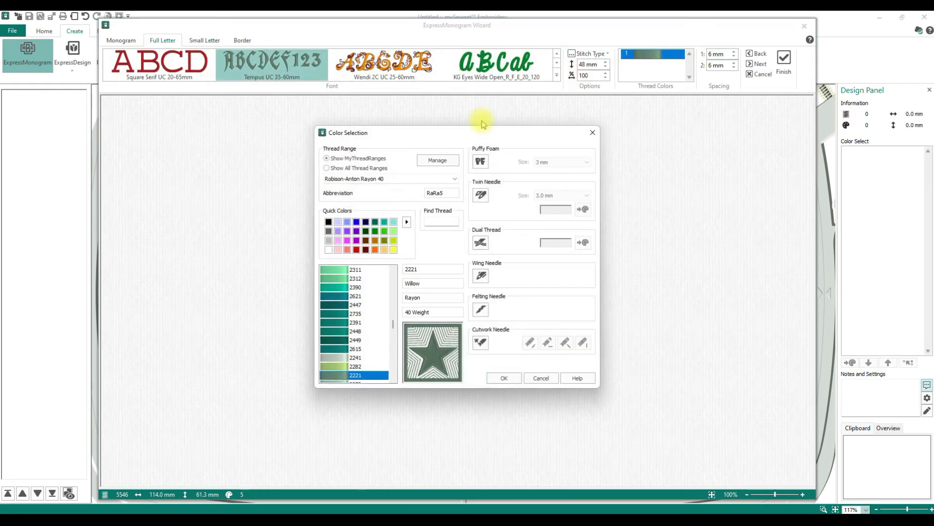
left_click(347, 250)
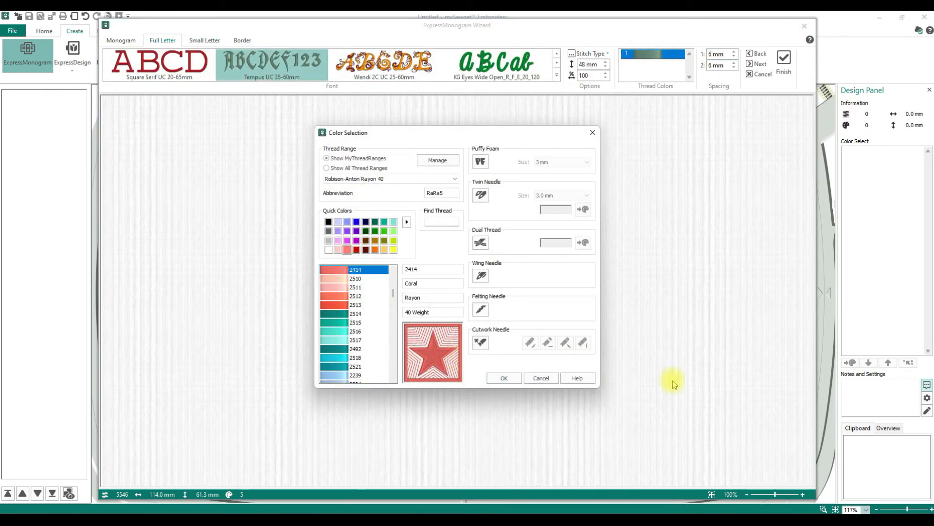
left_click(505, 378)
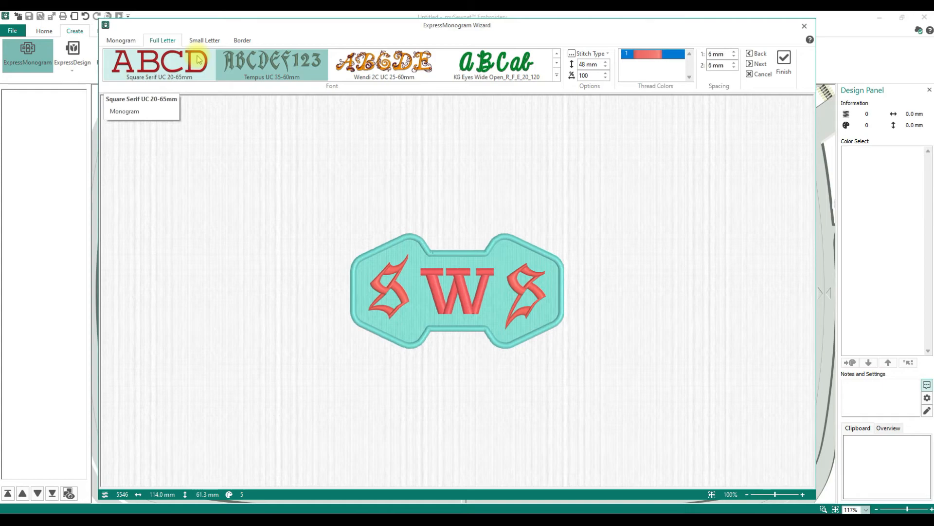
Finish the monogram to place it in the hoop, and delete it to clear the work area
left_click(783, 62)
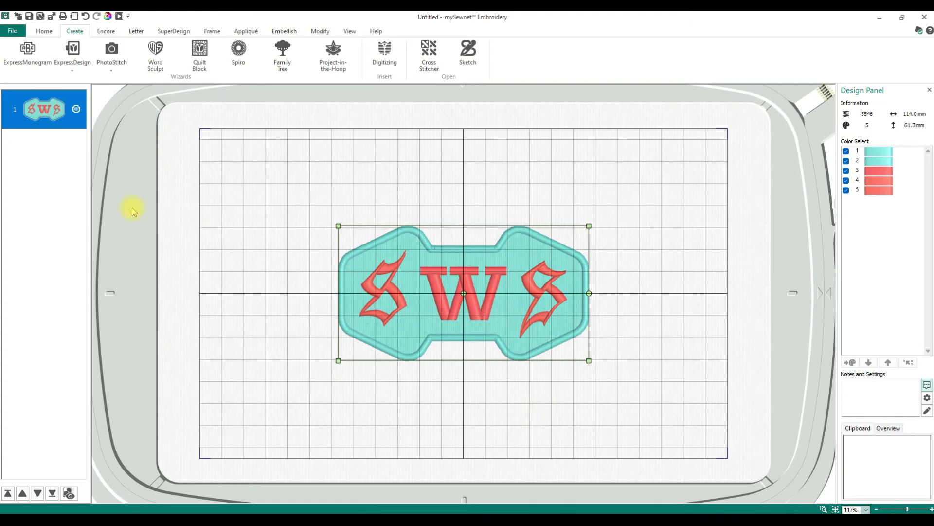
key("Delete")
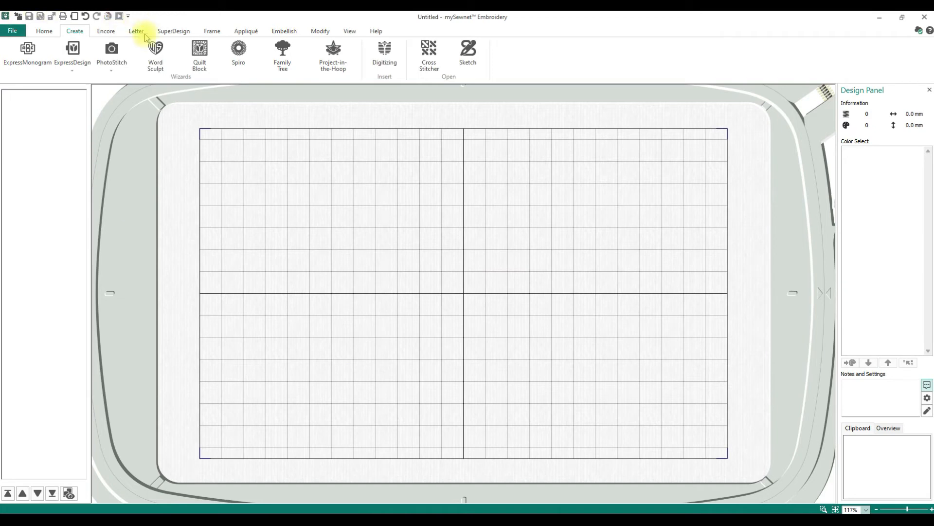
Choose the LoveNessTwo take 2 font for new lettering and enter the letters SBJ
left_click(137, 31)
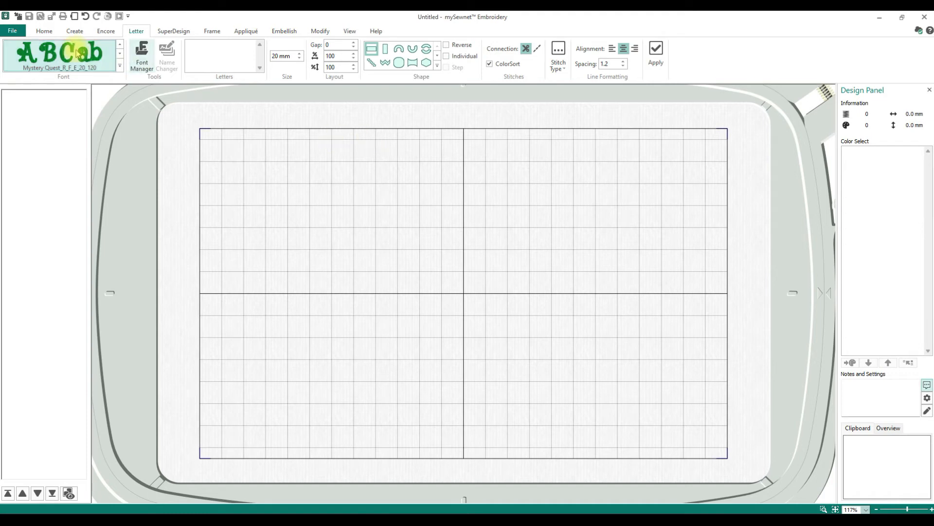
left_click(120, 68)
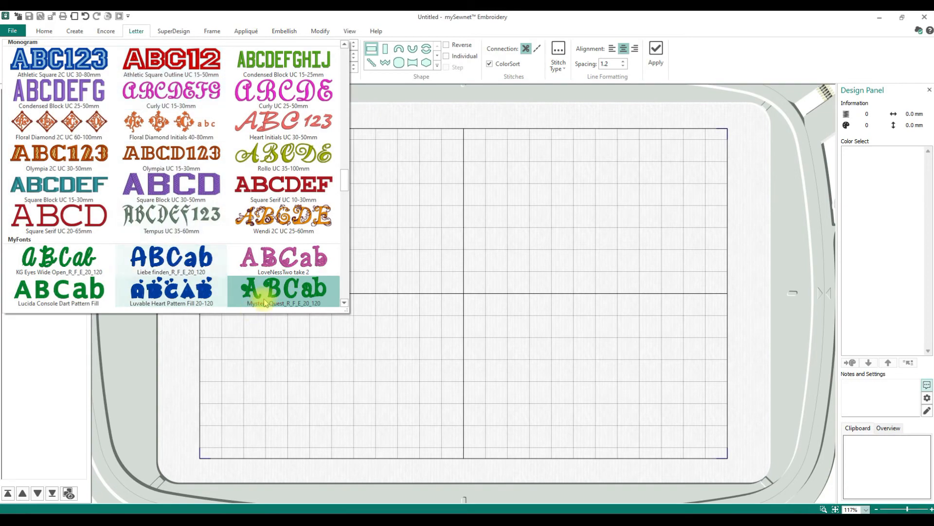
scroll(273, 292, "down", 3)
scroll(272, 292, "up", 3)
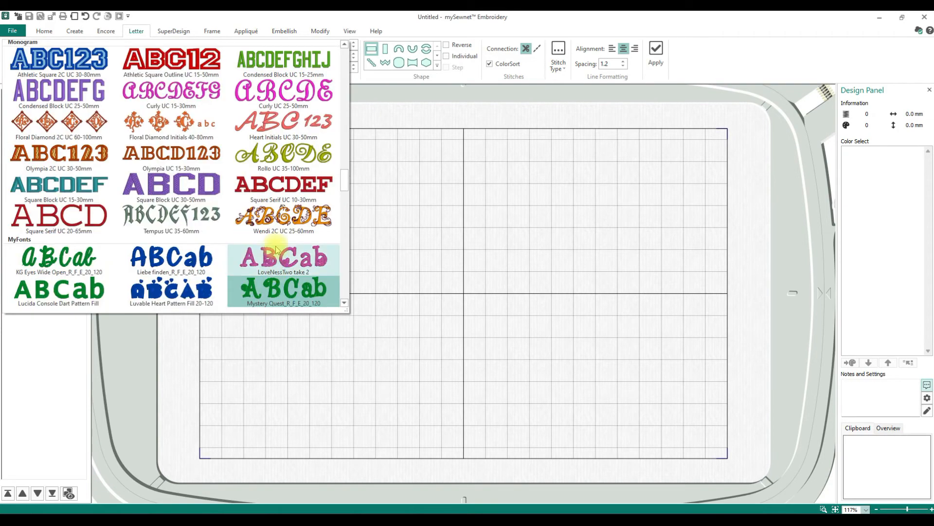
left_click(274, 258)
left_click(203, 45)
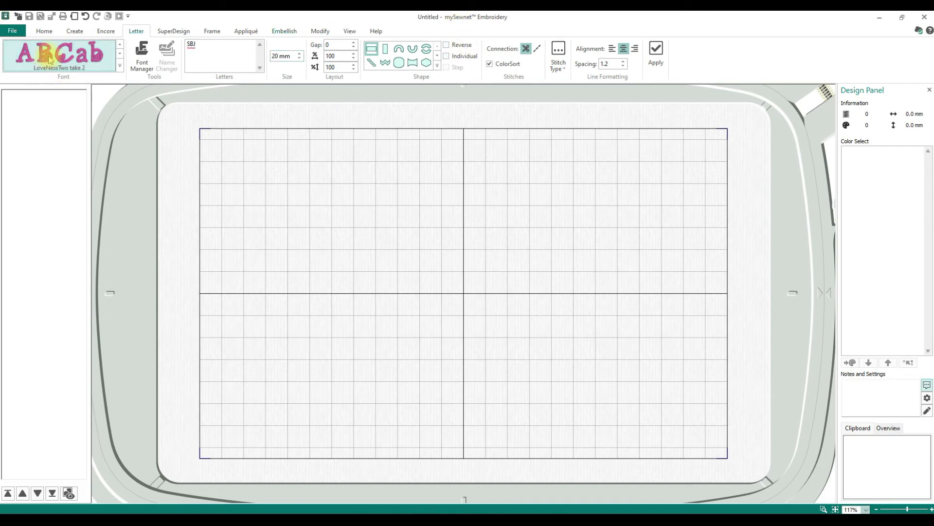
Choose the hexagonal envelope shape and place the SBJ lettering in the hoop at 20 mm
left_click(437, 66)
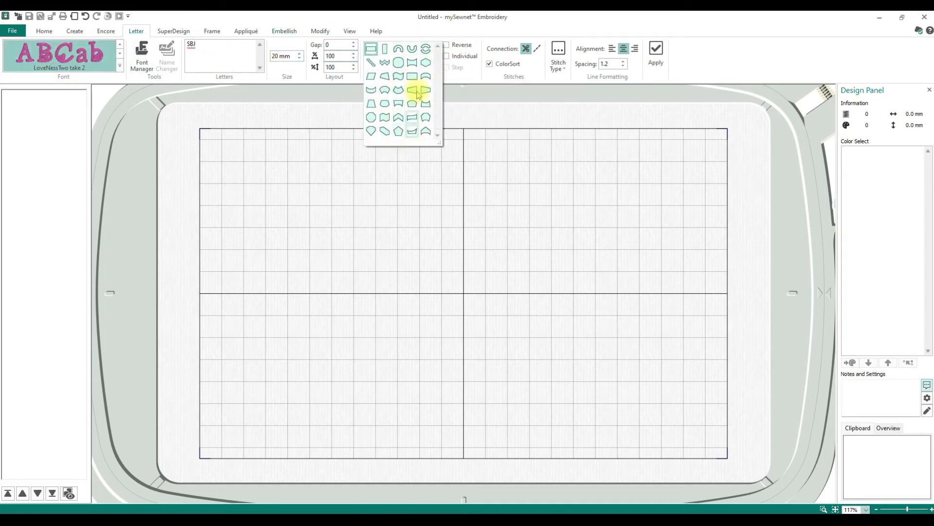
left_click(427, 63)
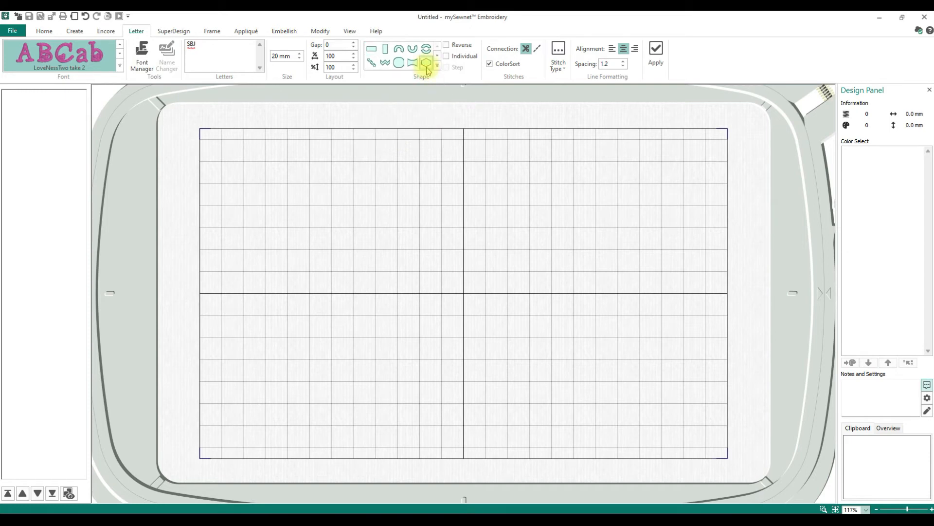
left_click(656, 49)
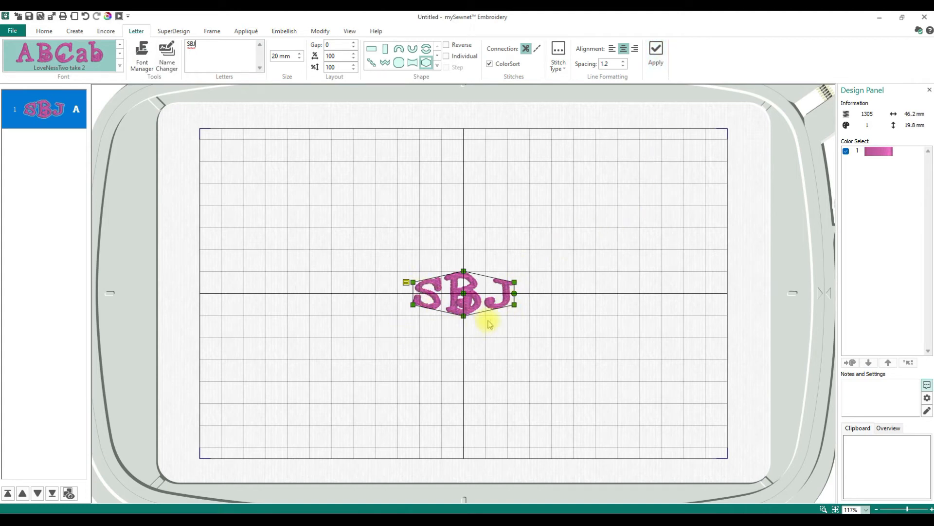
Reshape the SBJ lettering's envelope from its corners to enlarge it to about 64 by 51 mm
mouse_move(514, 281)
left_mouse_down()
mouse_move(538, 265)
mouse_move(517, 269)
left_mouse_up()
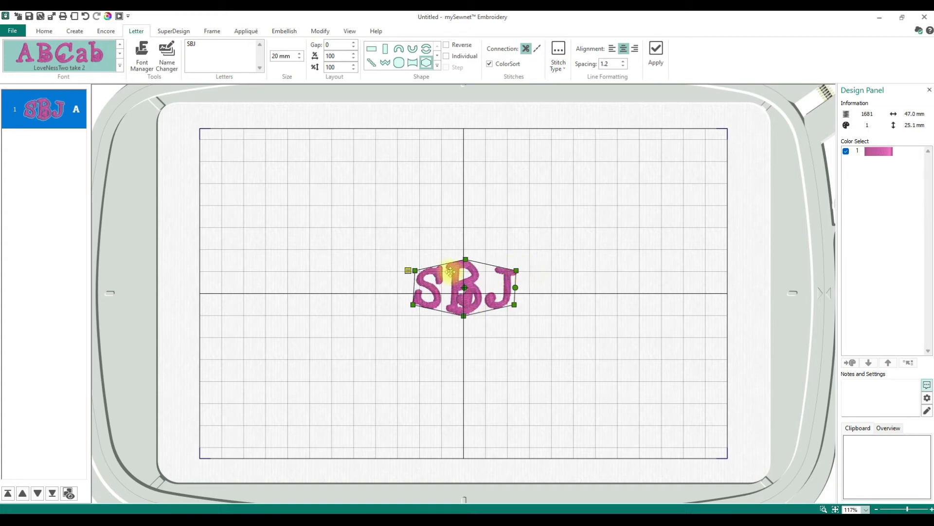
left_click(411, 268)
left_click_drag(397, 247, 395, 236)
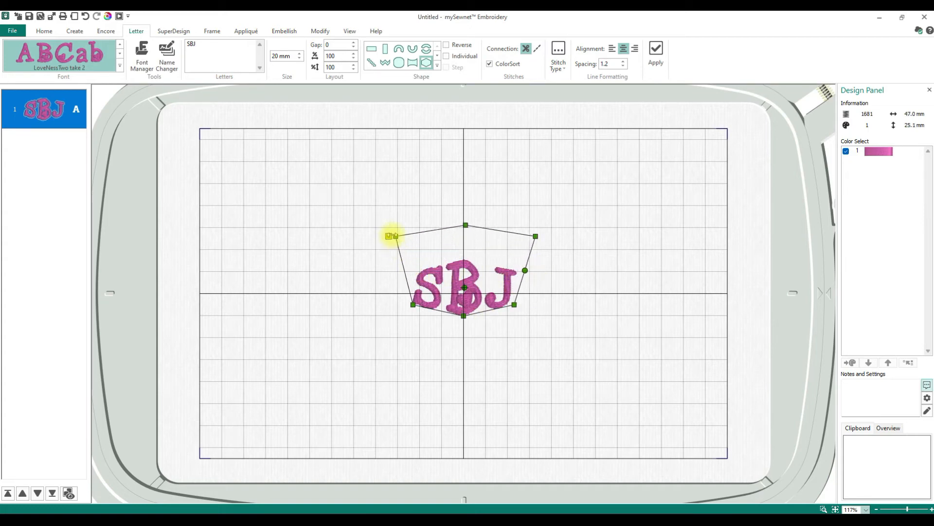
left_click_drag(412, 304, 395, 329)
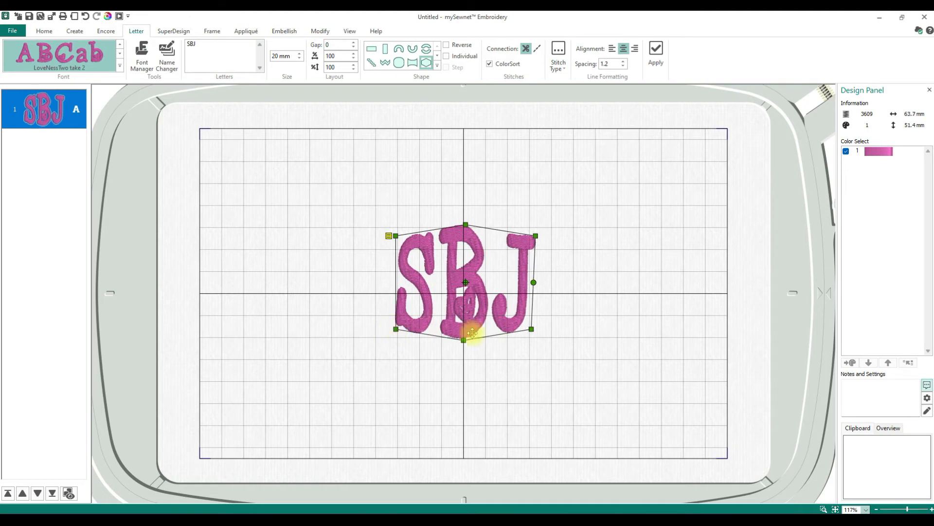
Delete the SBJ lettering, and place it again as individual letters enlarged together to about 88 by 38 mm
left_click_drag(531, 330, 531, 331)
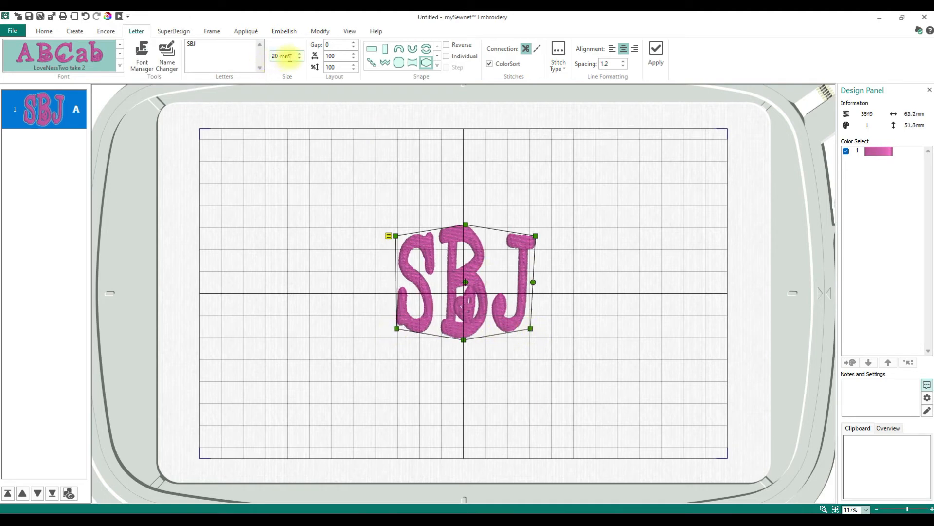
key("Delete")
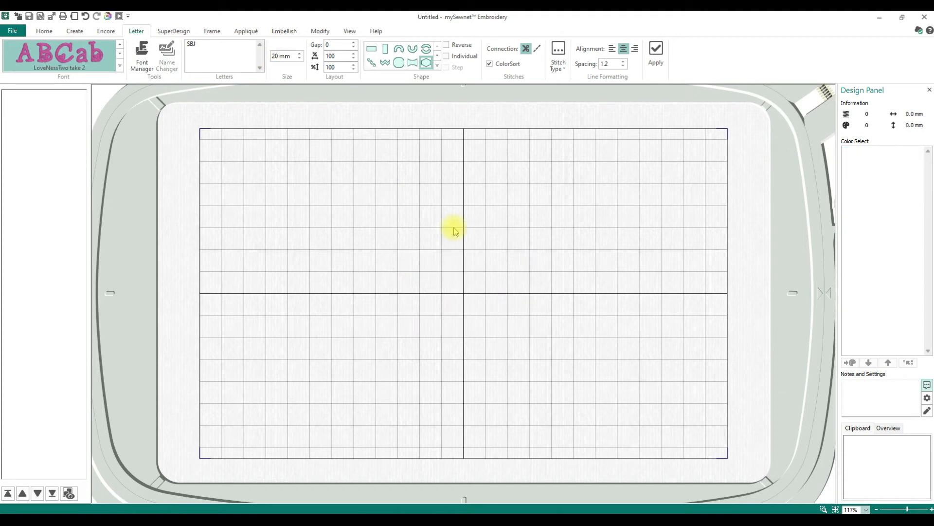
left_click(446, 55)
left_click(656, 51)
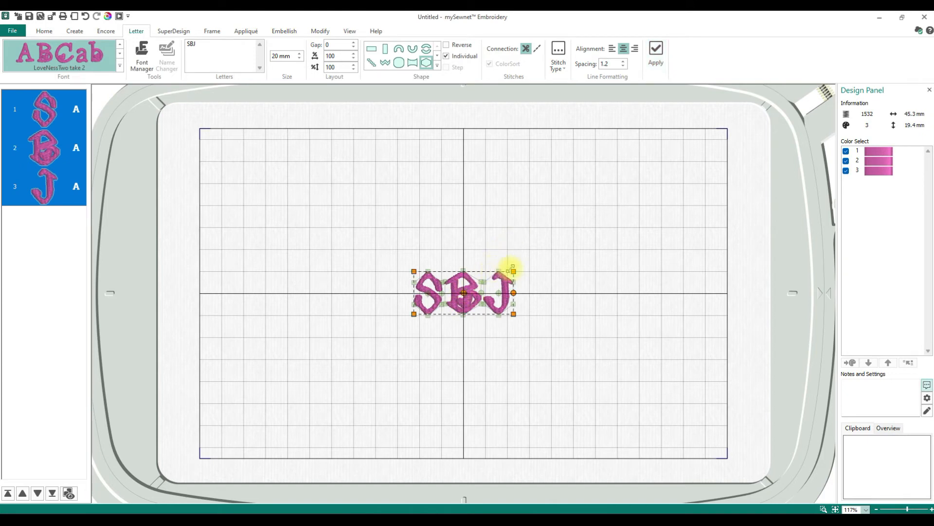
left_click_drag(517, 270, 611, 221)
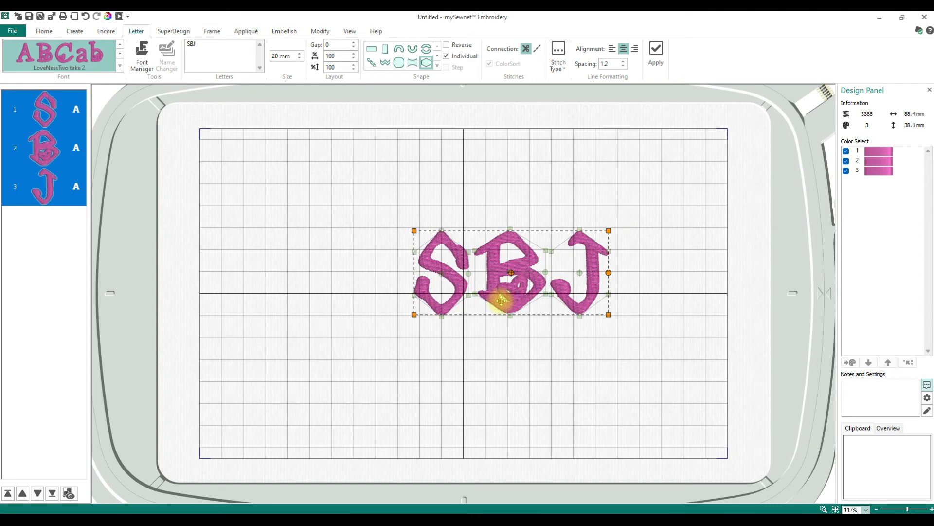
Reshape the envelope of the middle letter B to enlarge it to about 46 by 56 mm
left_click(44, 148)
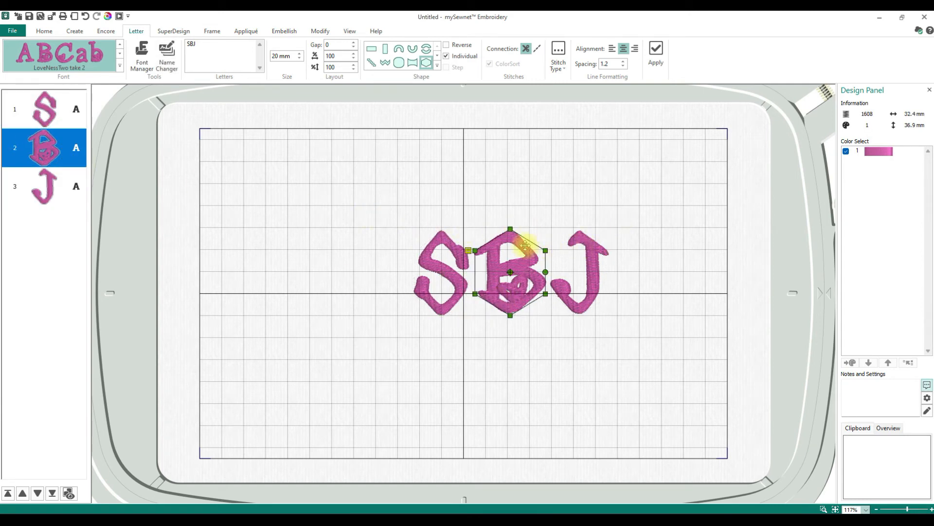
left_click_drag(510, 229, 510, 204)
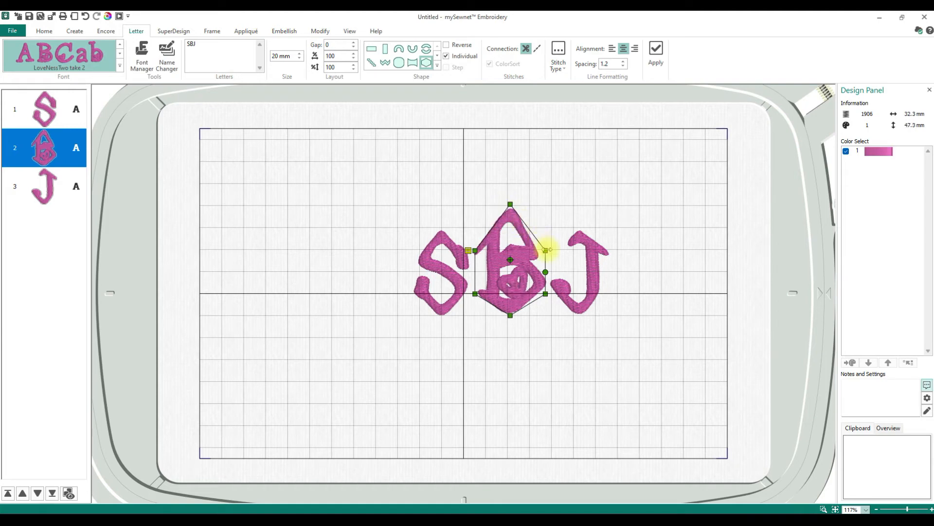
left_click_drag(546, 250, 562, 242)
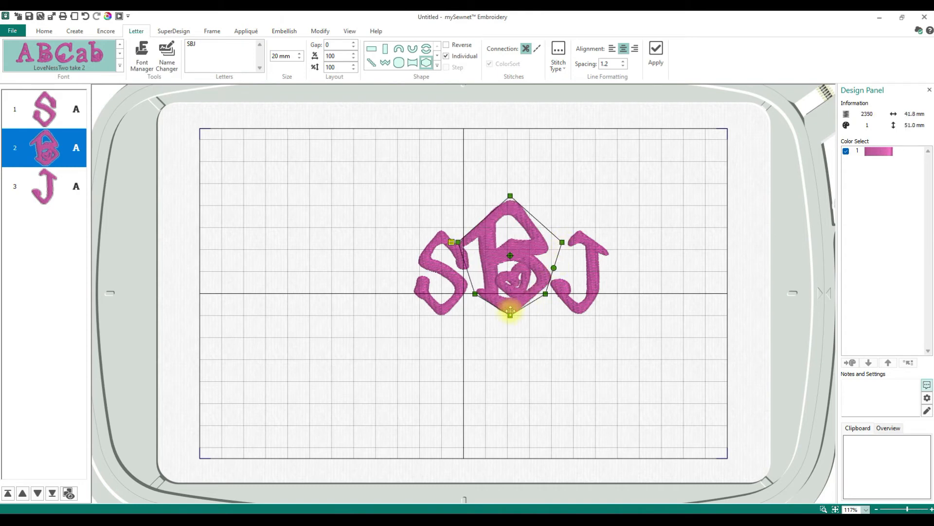
left_click_drag(475, 293, 462, 317)
mouse_move(510, 341)
left_mouse_down()
mouse_move(510, 350)
mouse_move(510, 336)
left_mouse_up()
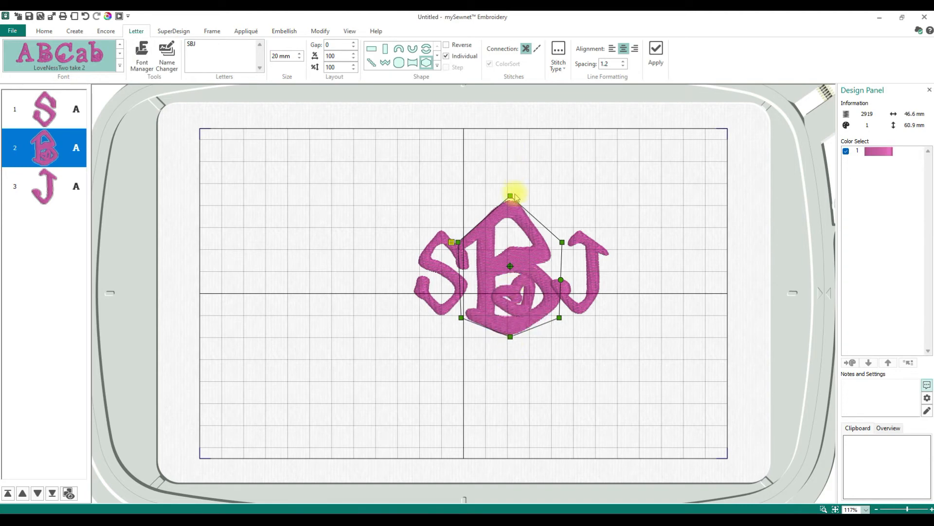
mouse_move(510, 195)
left_mouse_down()
mouse_move(510, 214)
mouse_move(509, 207)
left_mouse_up()
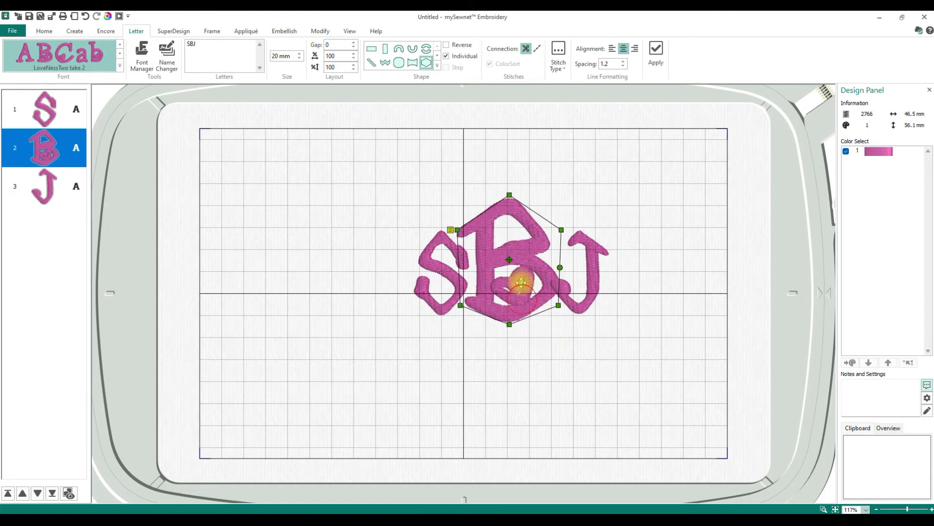
Move the J and the S slightly outward so they clear the enlarged B
left_click(589, 294)
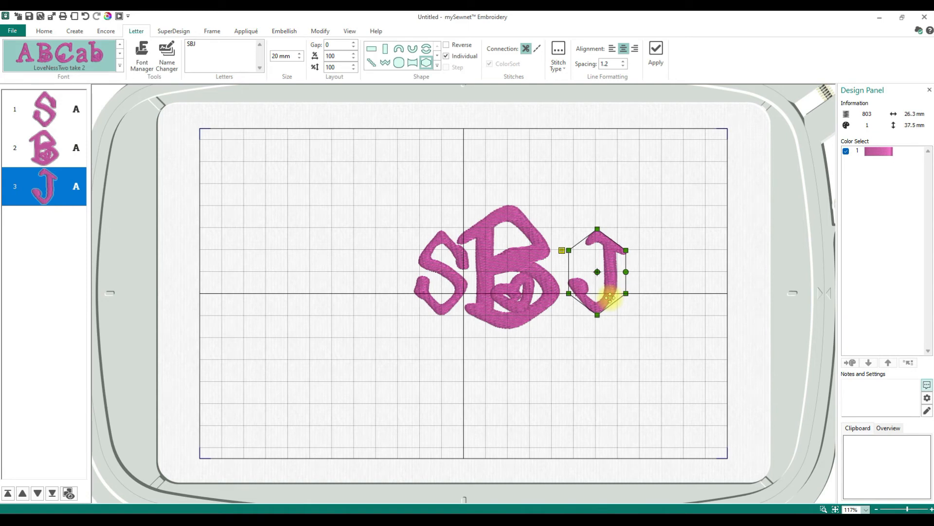
left_click(437, 306)
left_click_drag(436, 305, 429, 304)
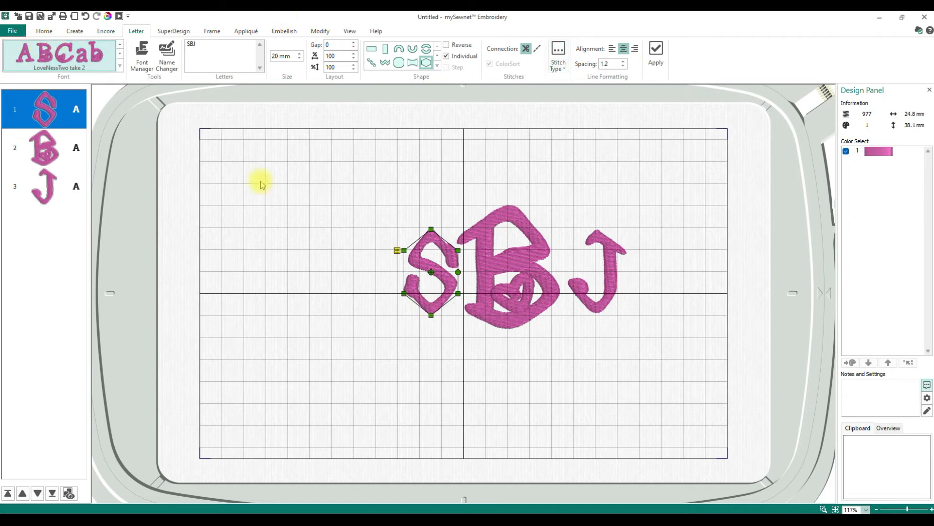
left_click(632, 242)
left_click(607, 271)
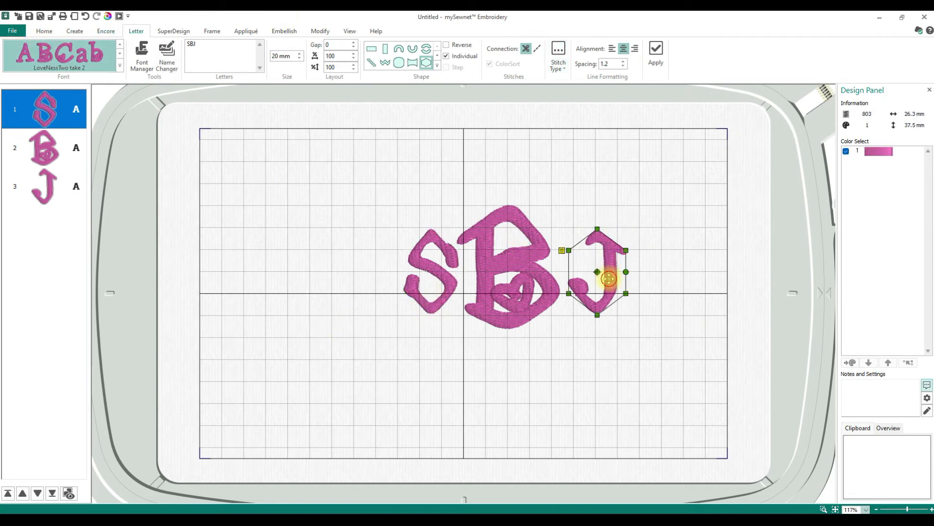
left_click_drag(607, 271, 605, 278)
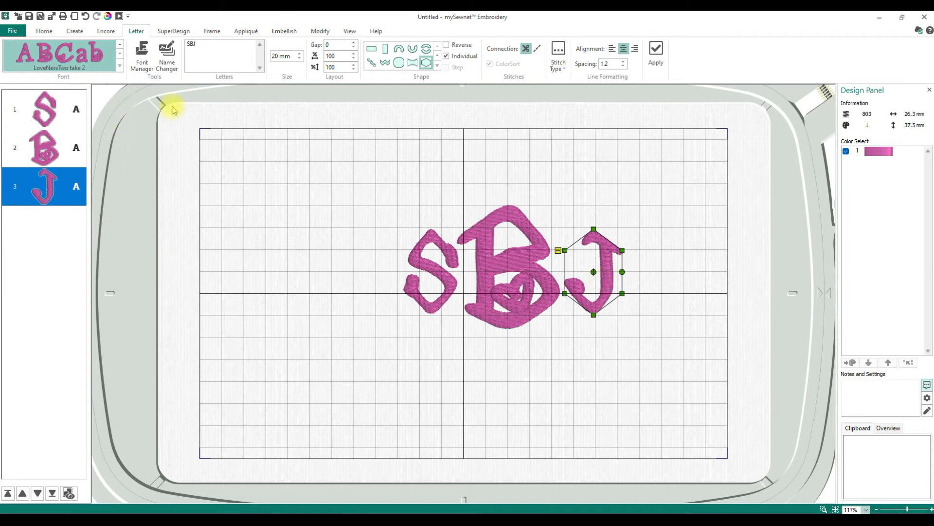
Select the S, B and J together and align them vertically to the middle
left_click(47, 32)
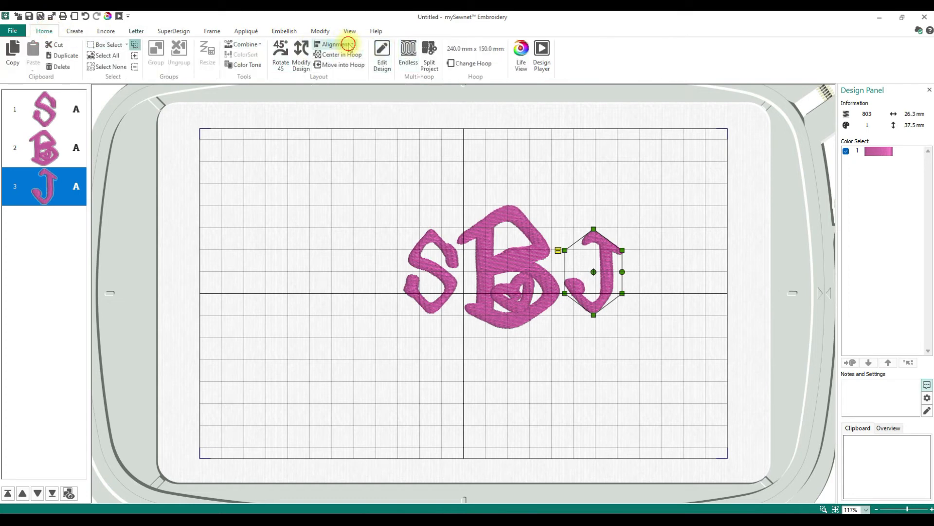
left_click(30, 114)
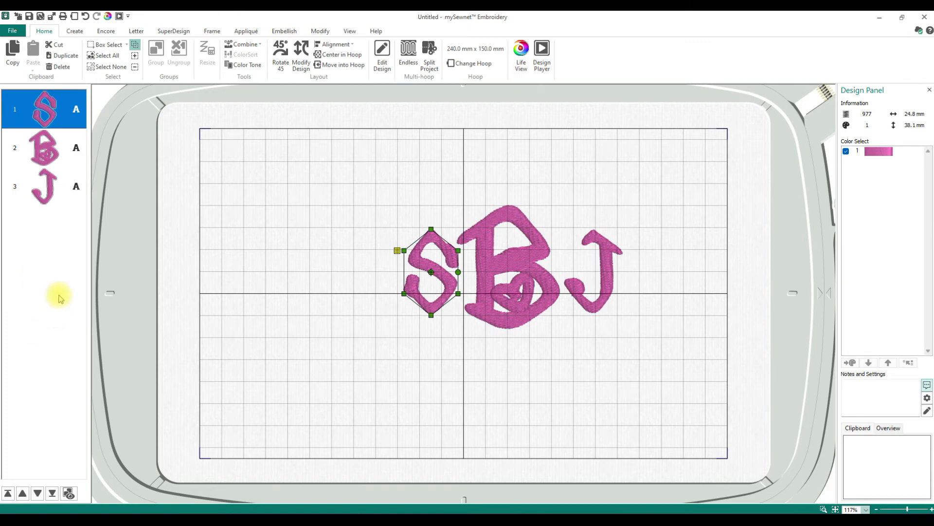
left_click(54, 197, "shift")
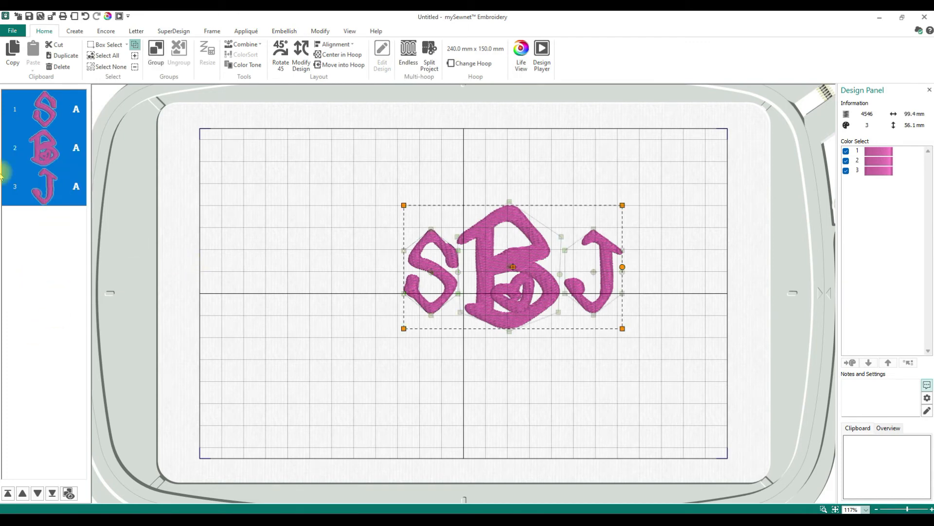
left_click(35, 112)
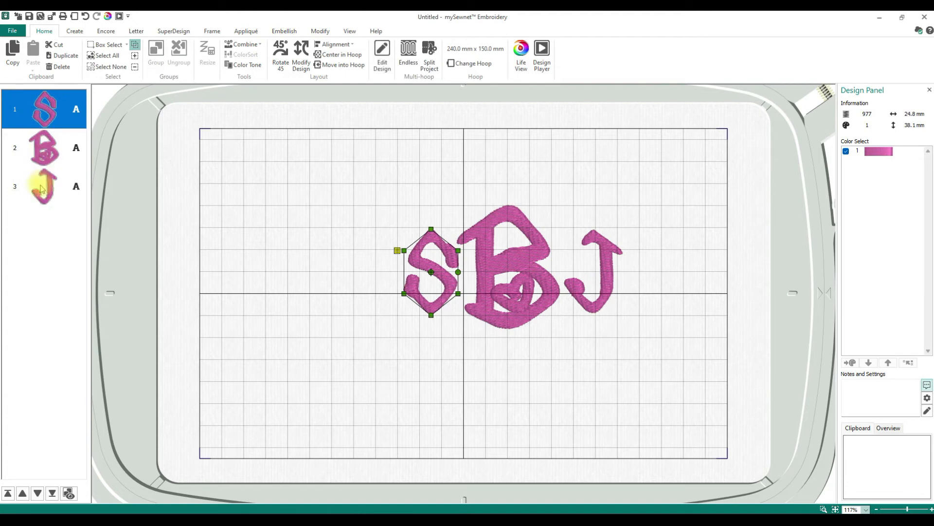
left_click(42, 188, "shift")
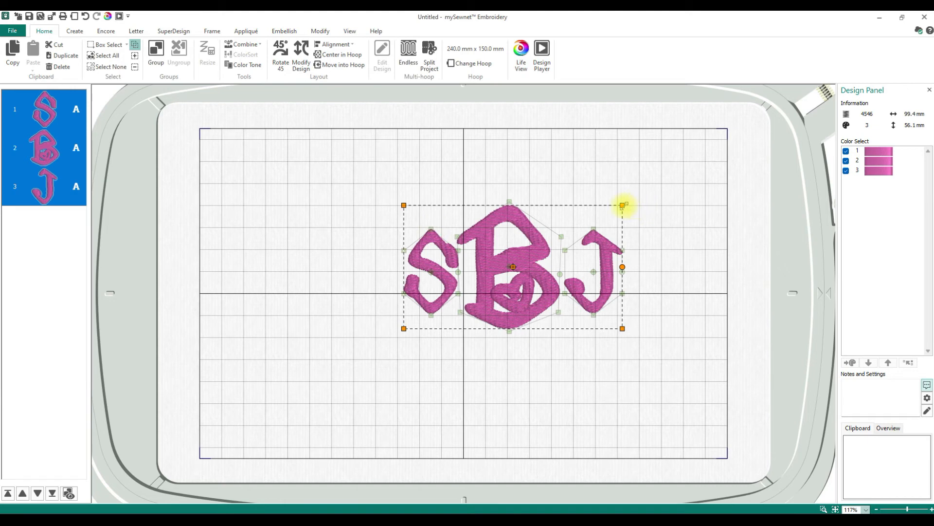
left_click(341, 46)
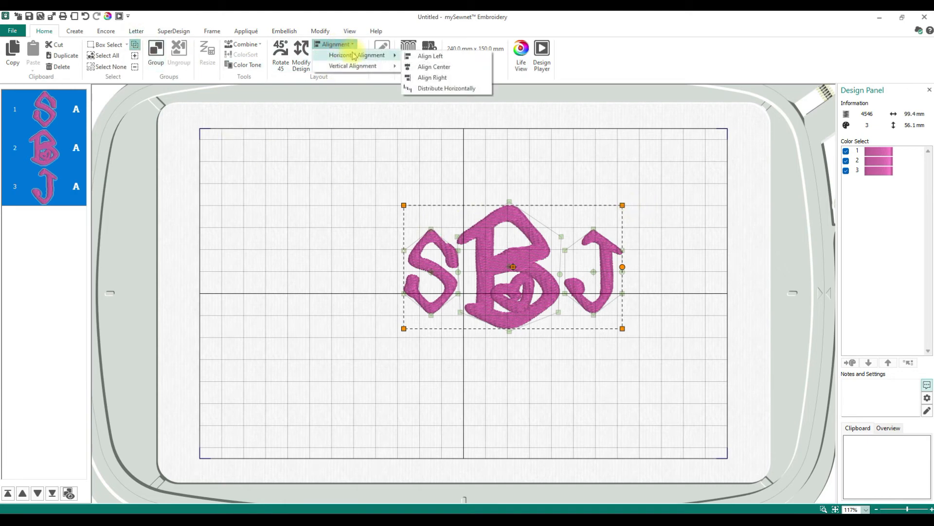
mouse_move(355, 68)
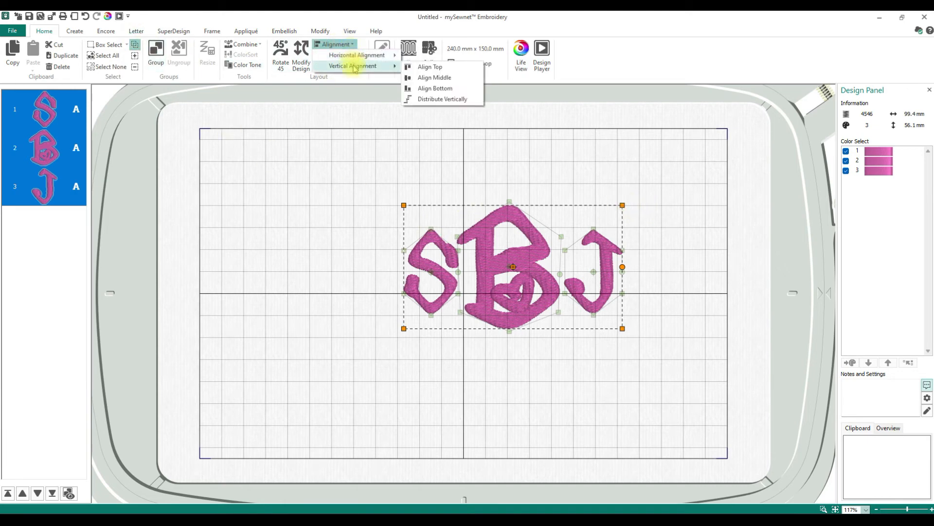
left_click(428, 78)
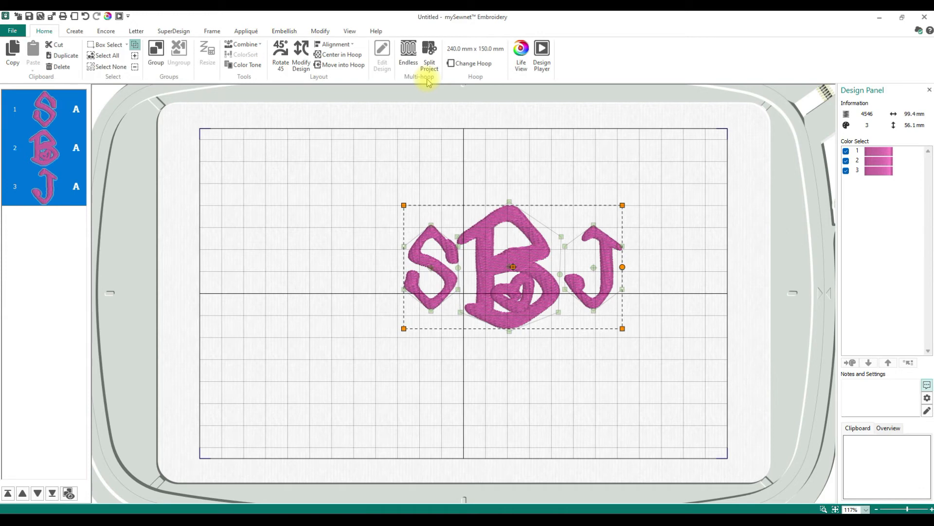
Select all the letters in the hoop and delete them
left_click(605, 412)
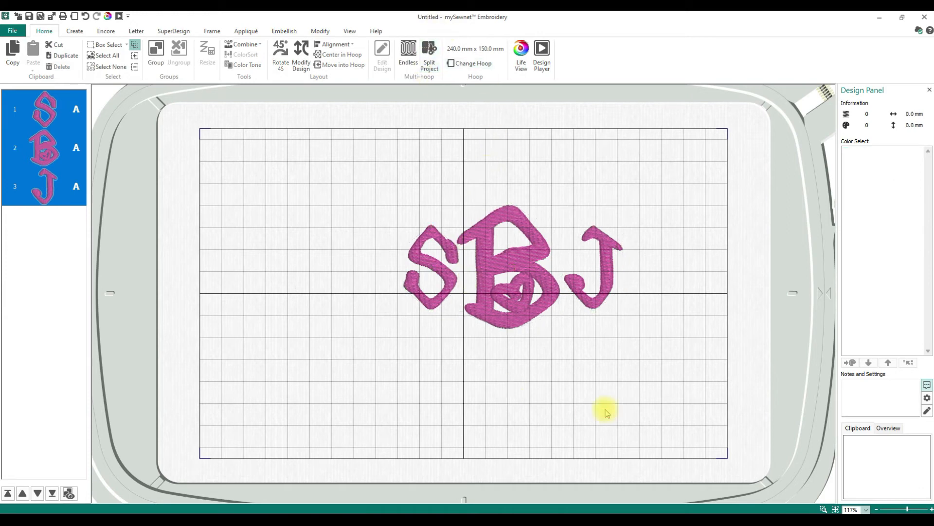
left_click(315, 355)
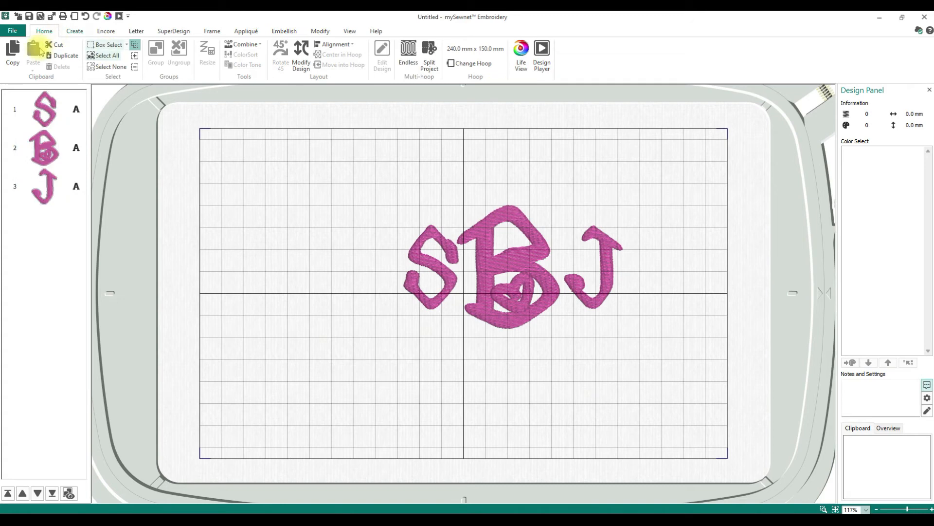
left_click(104, 55)
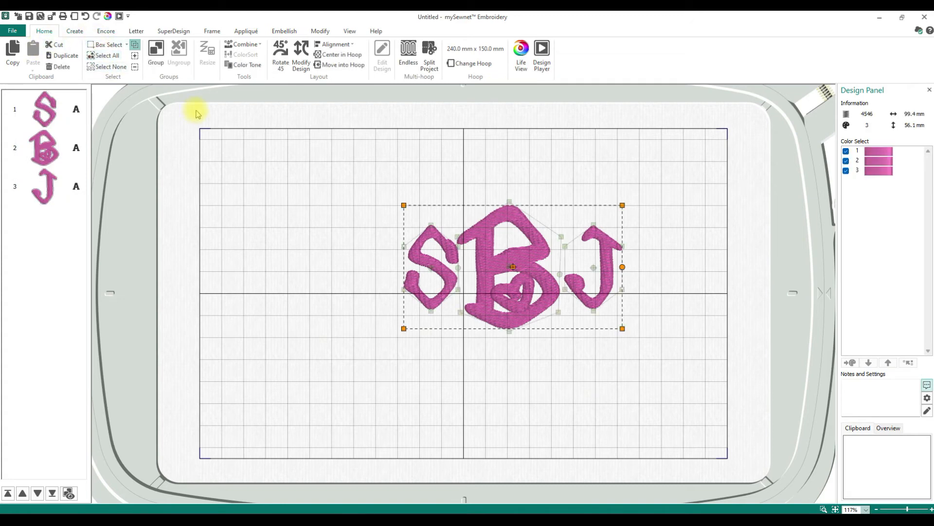
key("Delete")
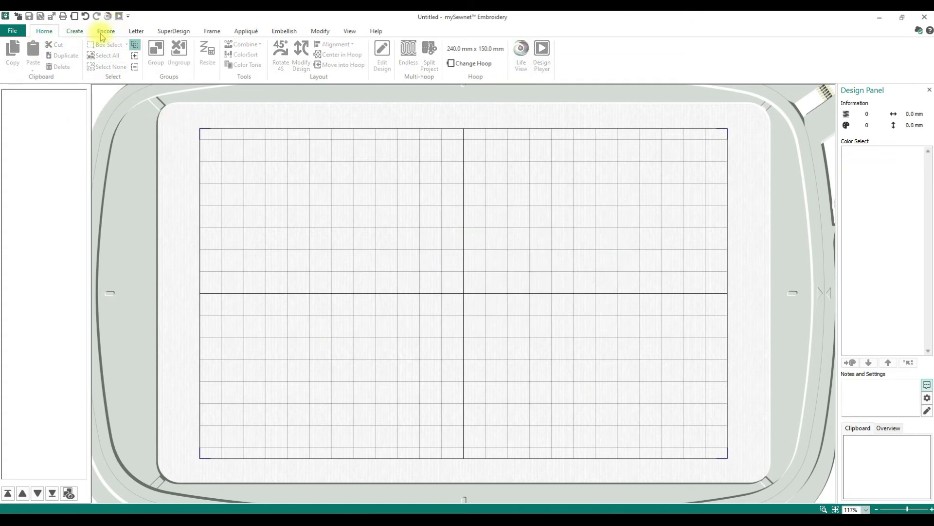
Place the wide octagonal frame from Applique Shields 6 in the hoop and enlarge it to about 108 by 85 mm
left_click(136, 33)
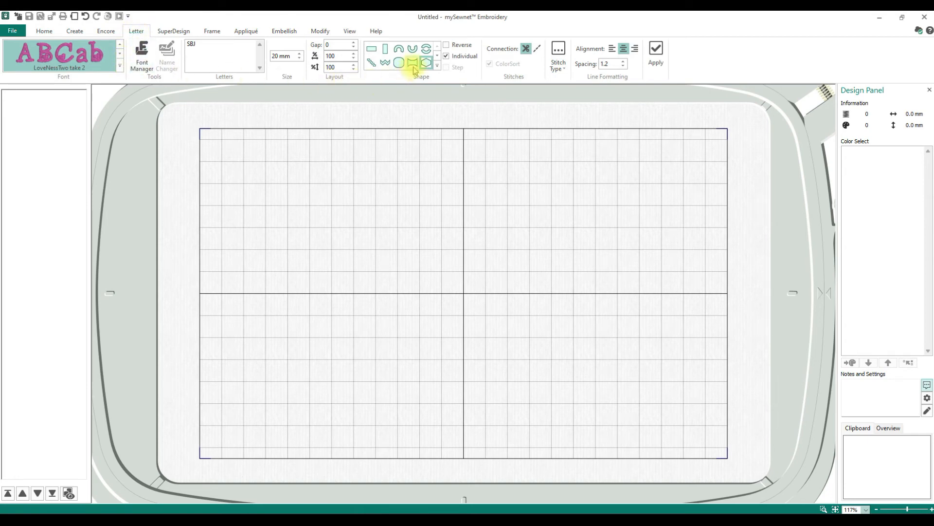
left_click(211, 31)
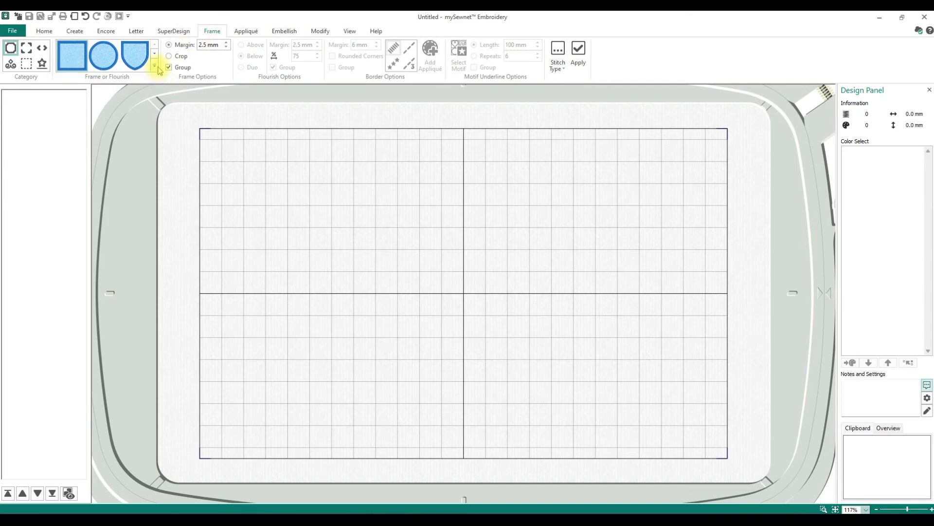
left_click(154, 65)
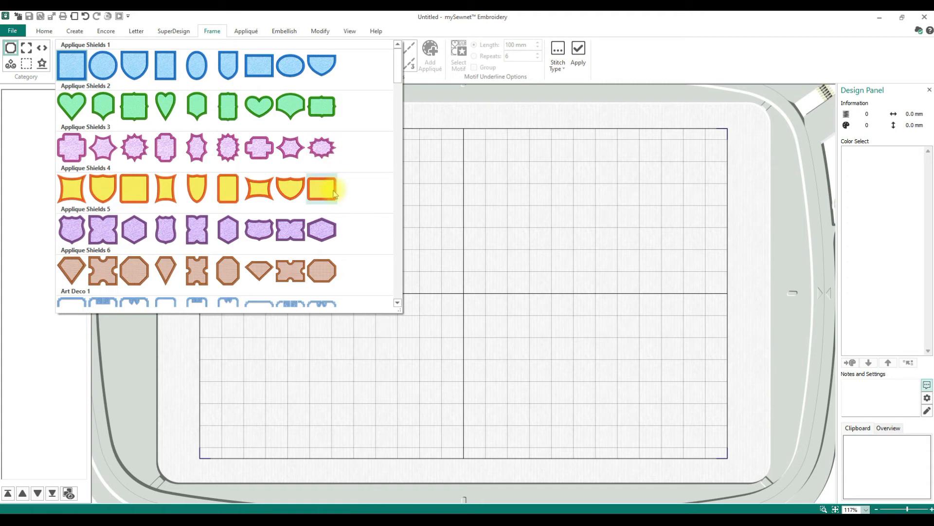
scroll(343, 196, "down", 2)
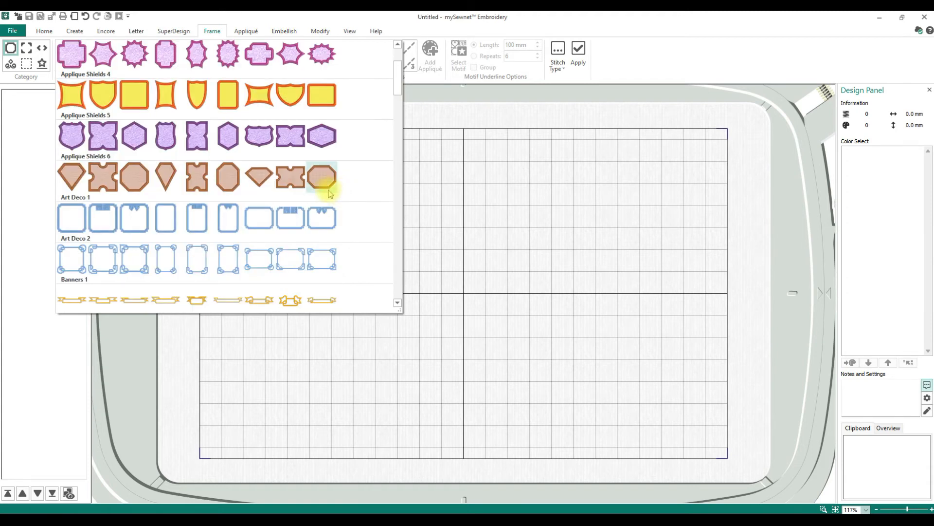
left_click(323, 184)
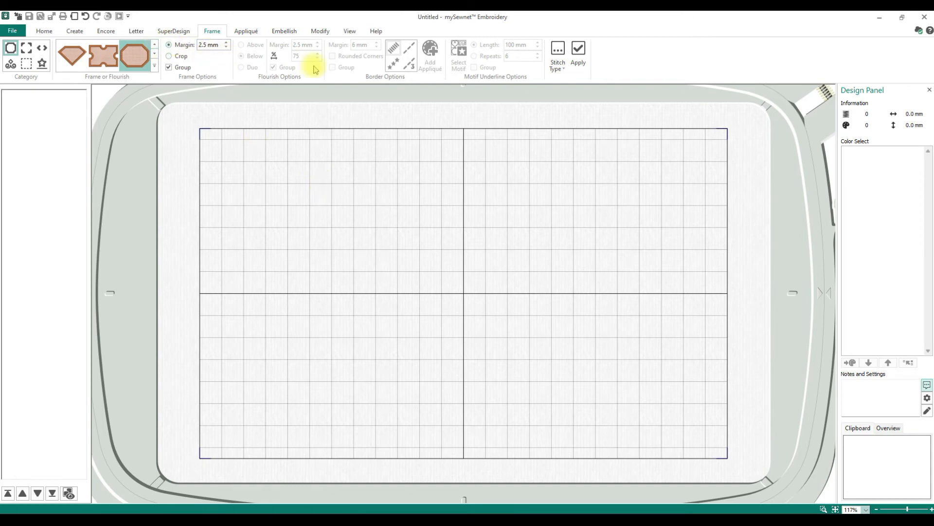
left_click(577, 51)
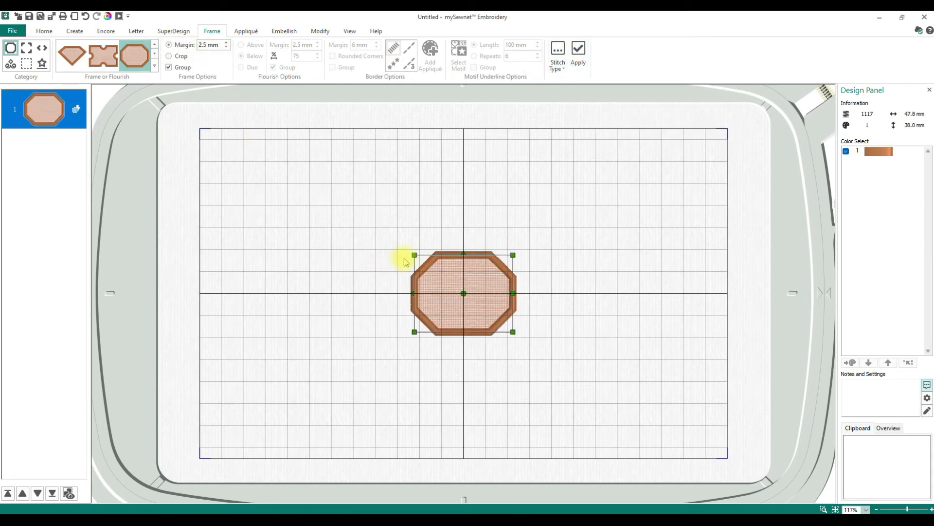
left_click_drag(414, 253, 325, 209)
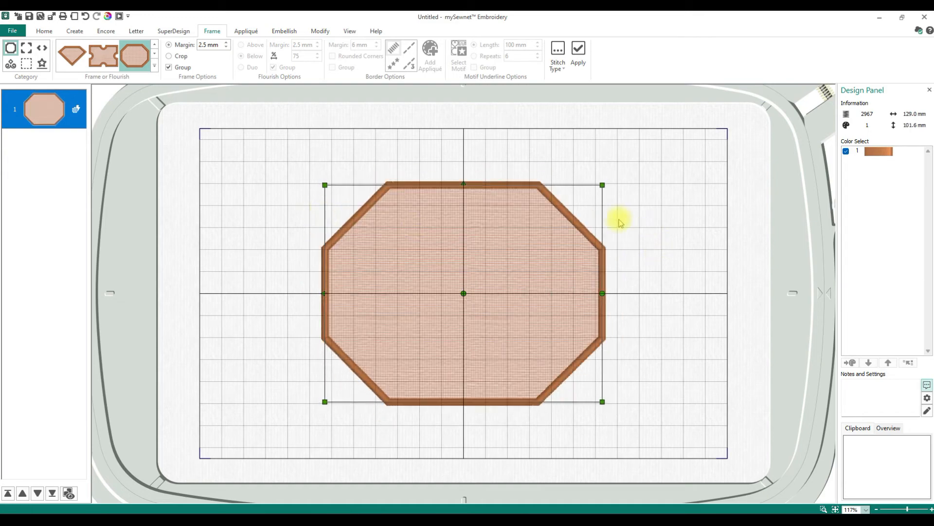
left_click_drag(325, 185, 348, 203)
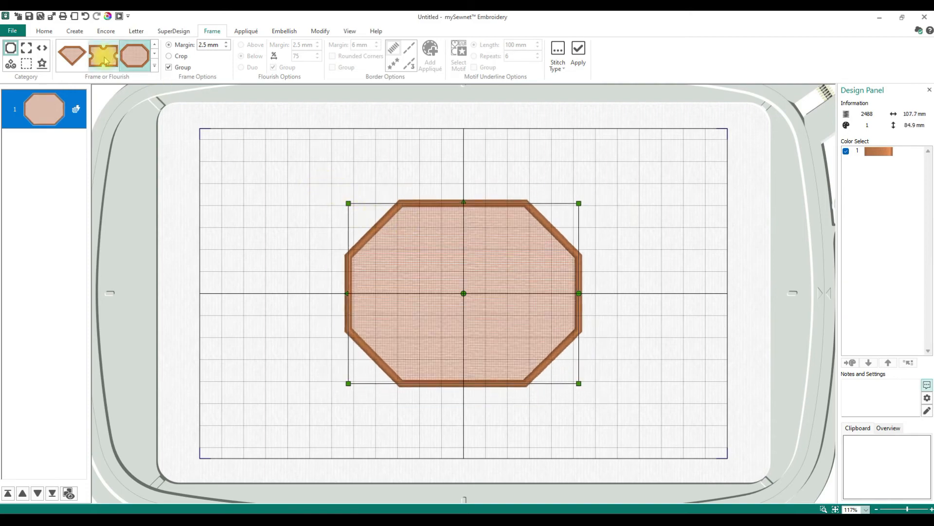
Choose the Georgia 20-40mm font for the lettering
left_click(136, 32)
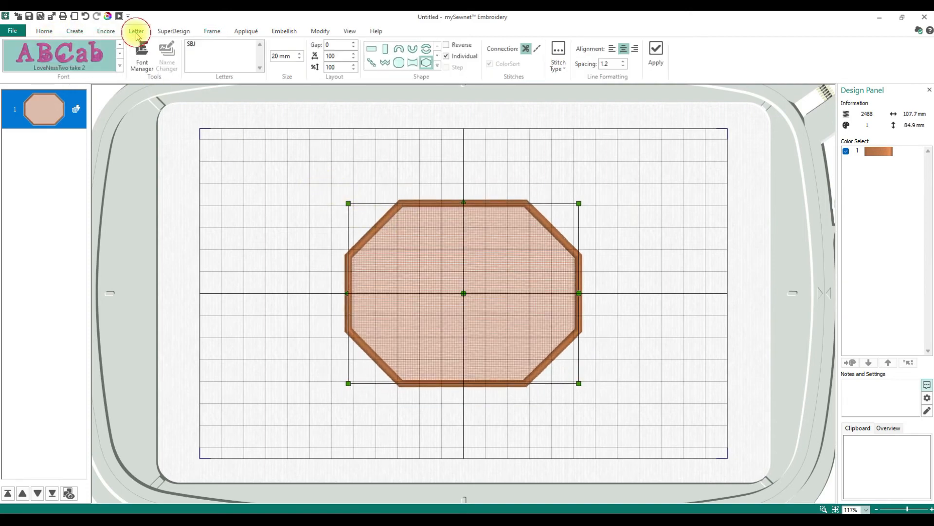
left_click(120, 69)
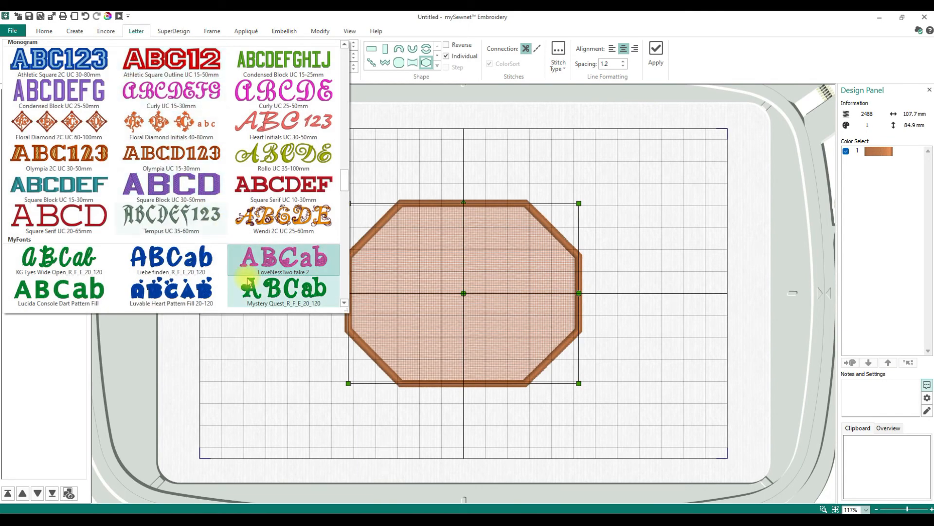
scroll(248, 282, "down", 2)
scroll(248, 281, "down", 5)
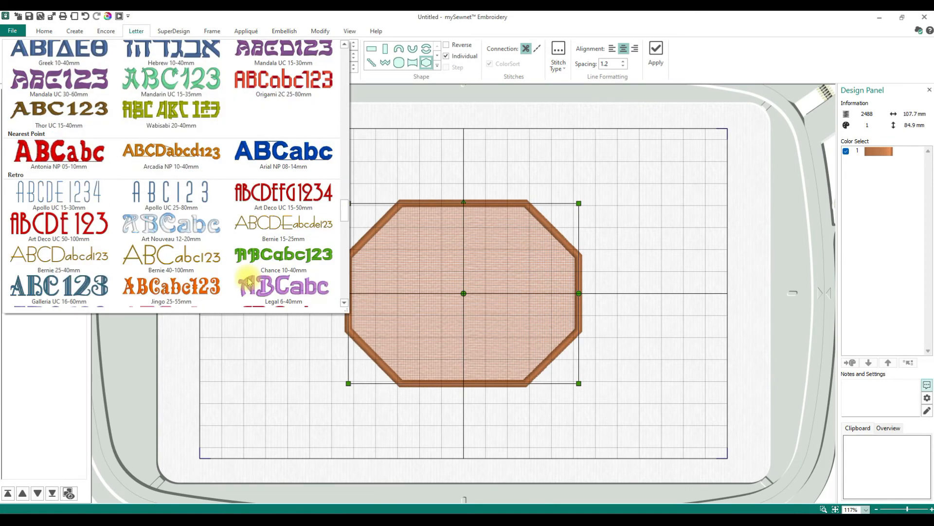
scroll(248, 281, "down", 10)
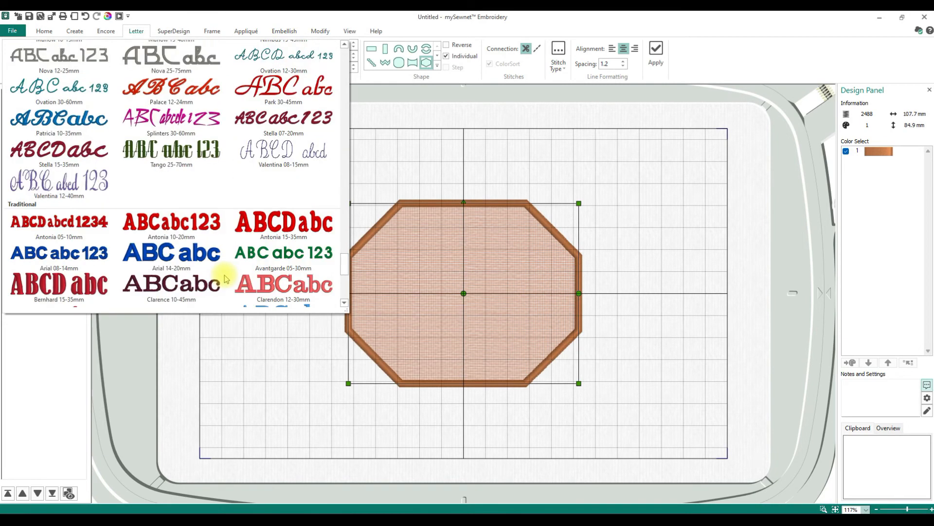
scroll(225, 279, "down", 2)
left_click(170, 218)
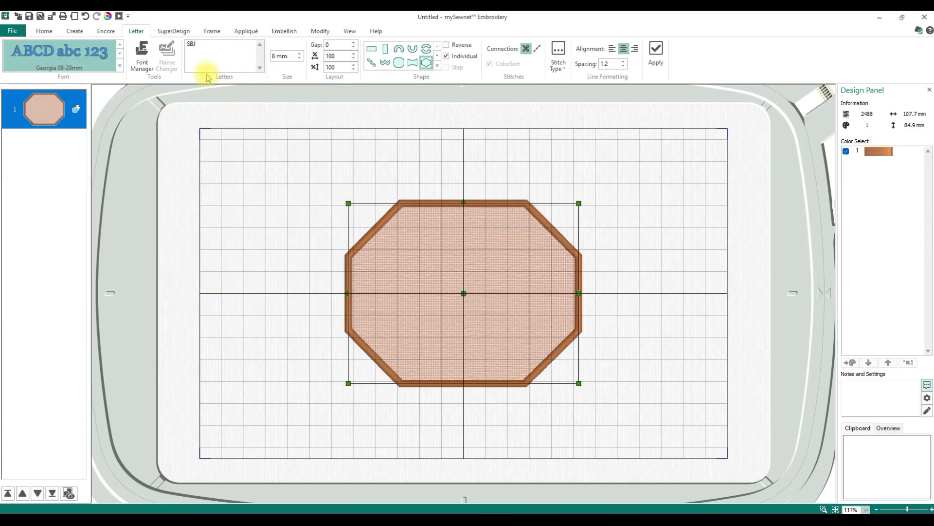
left_click(120, 67)
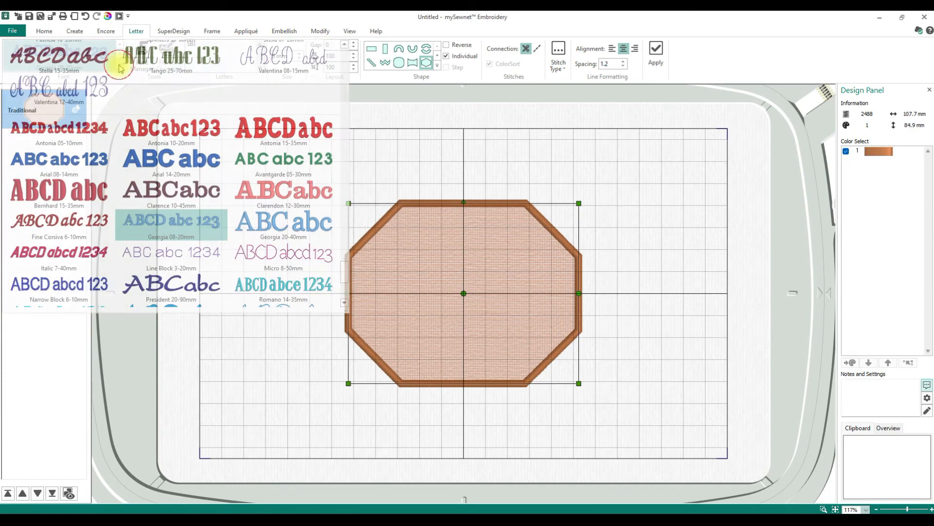
left_click(312, 221)
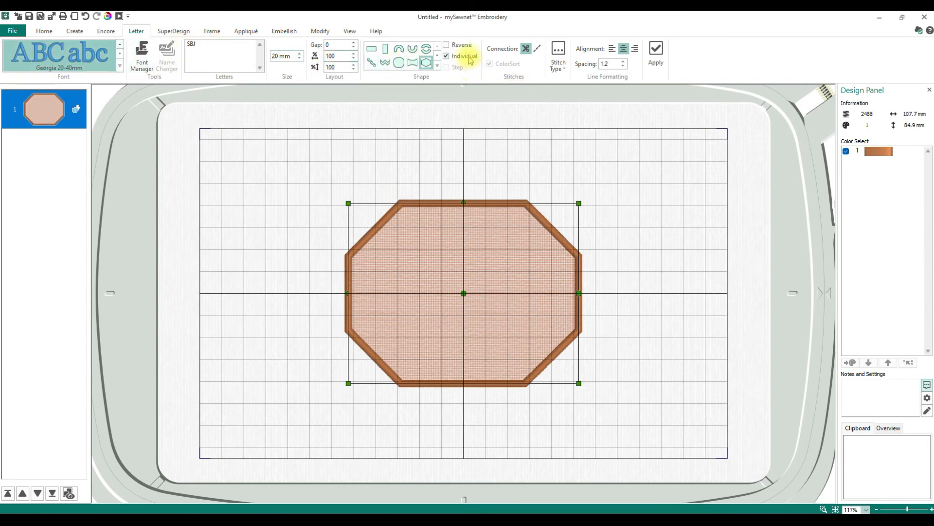
Try the SBJ lettering as individual letters in the hexagonal shape, and delete it from the frame
left_click(660, 55)
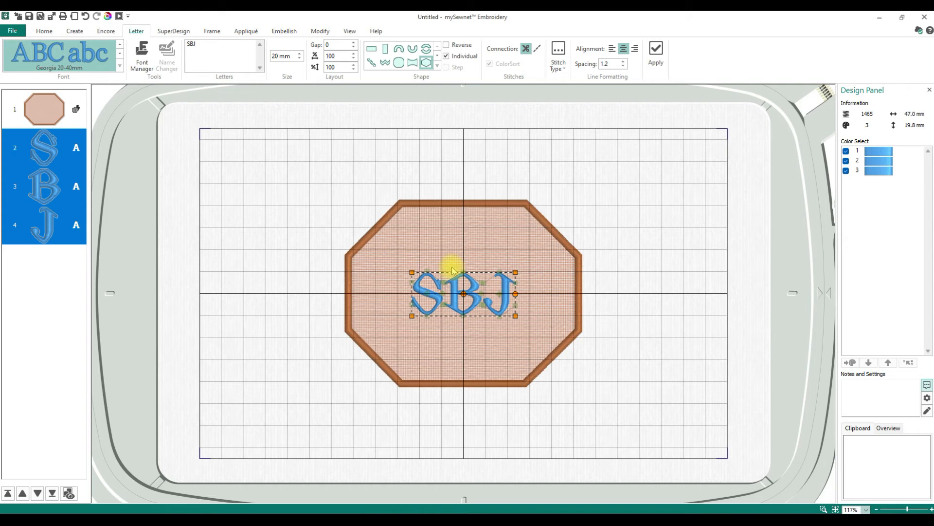
key("Delete")
left_click(371, 50)
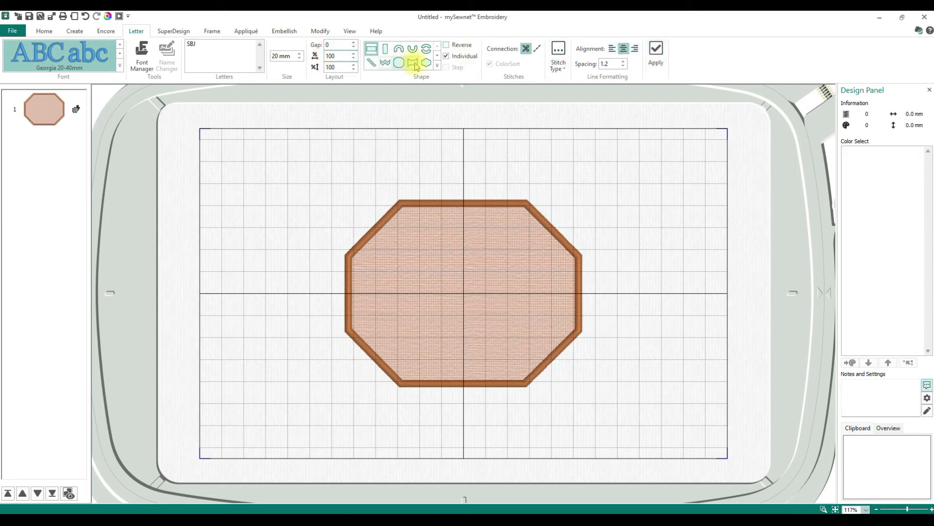
left_click(430, 65)
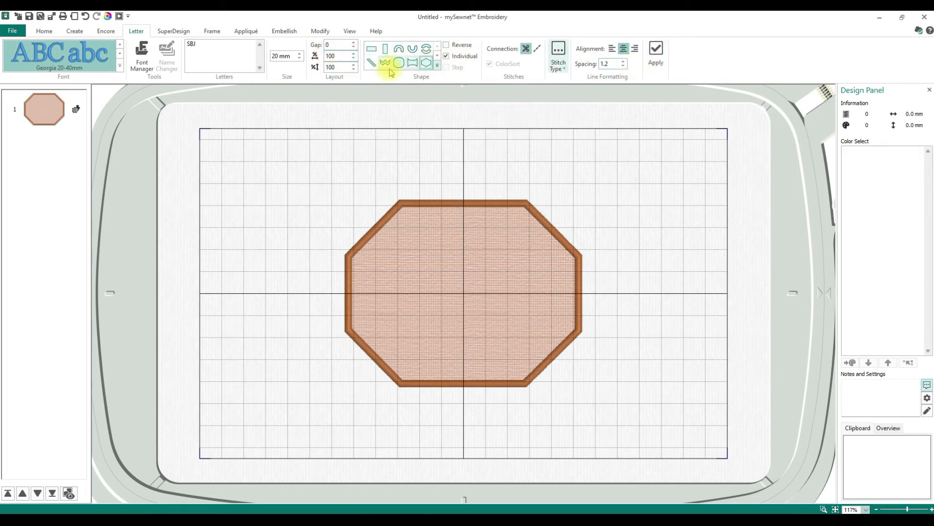
Choose the octagonal envelope shape for the lettering
left_click(437, 66)
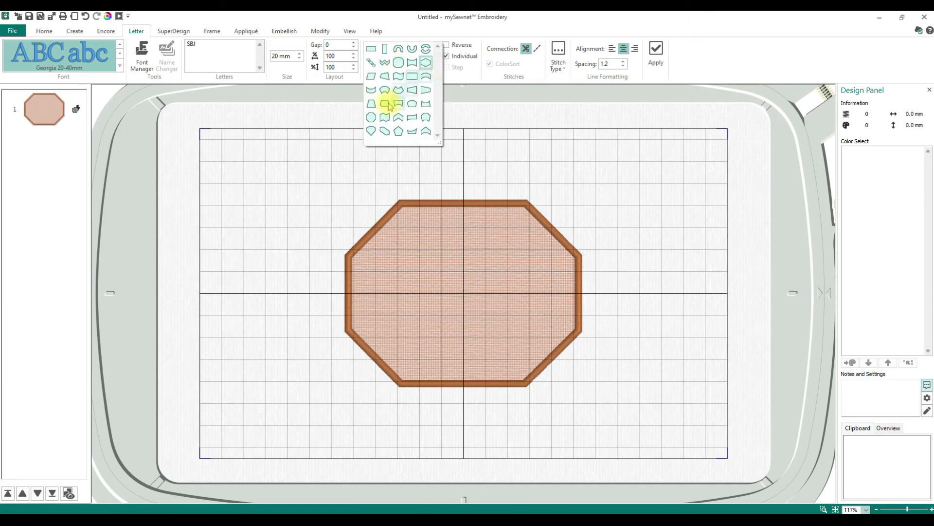
left_click(372, 120)
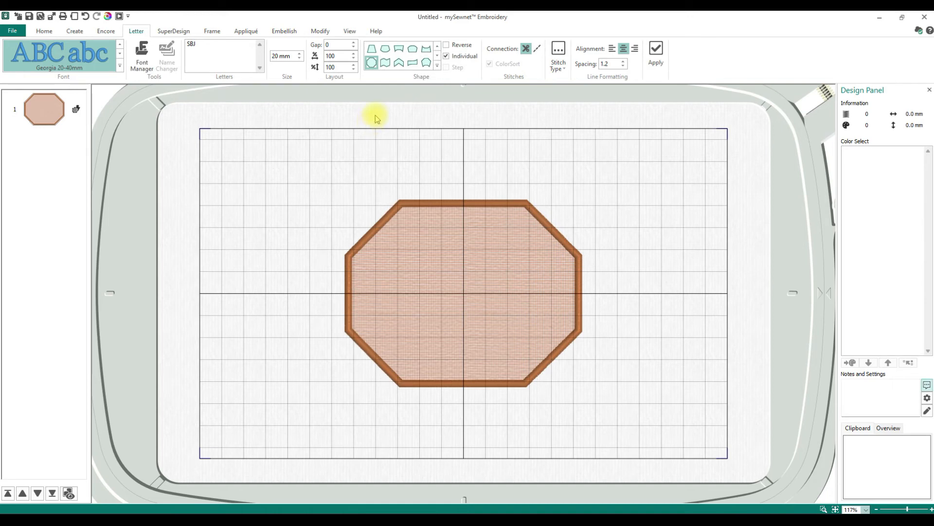
Try the SBJ letters individually in the octagonal shape, enlarged to about 94 by 43 mm, and delete them
left_click(657, 54)
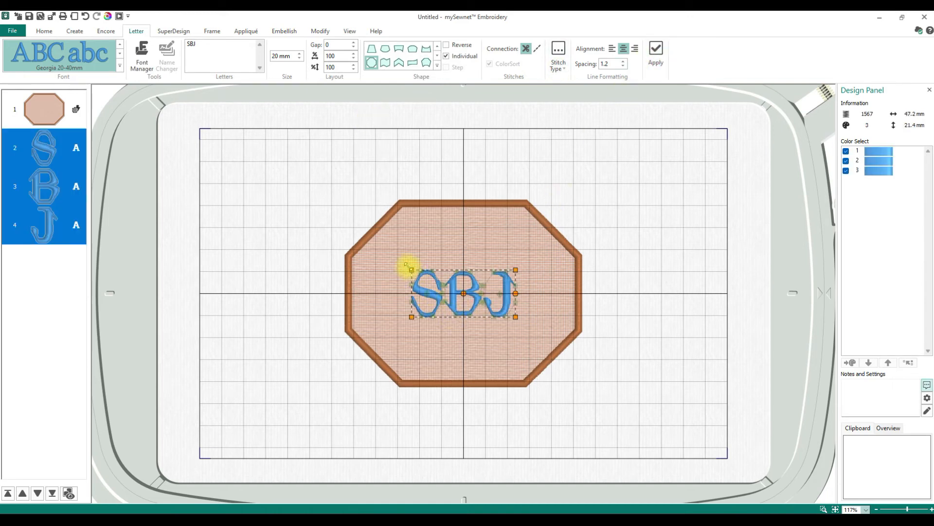
left_click_drag(410, 268, 359, 209)
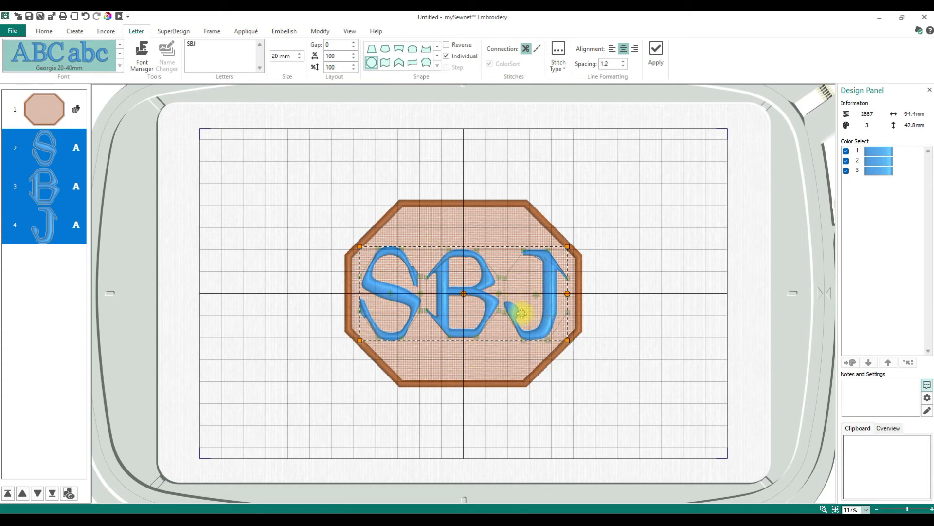
key("Delete")
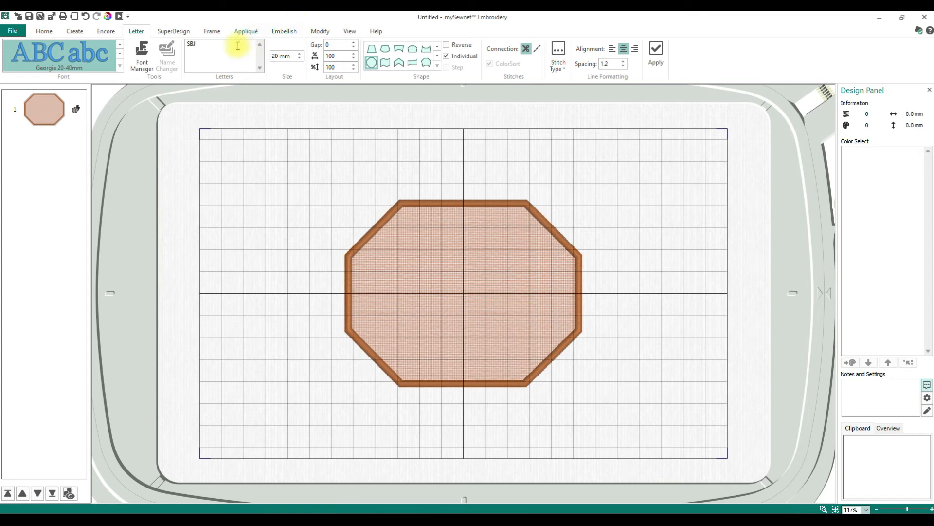
Turn off Individual and place SBJ as a single lettering block in the octagonal shape inside the frame
left_click(447, 56)
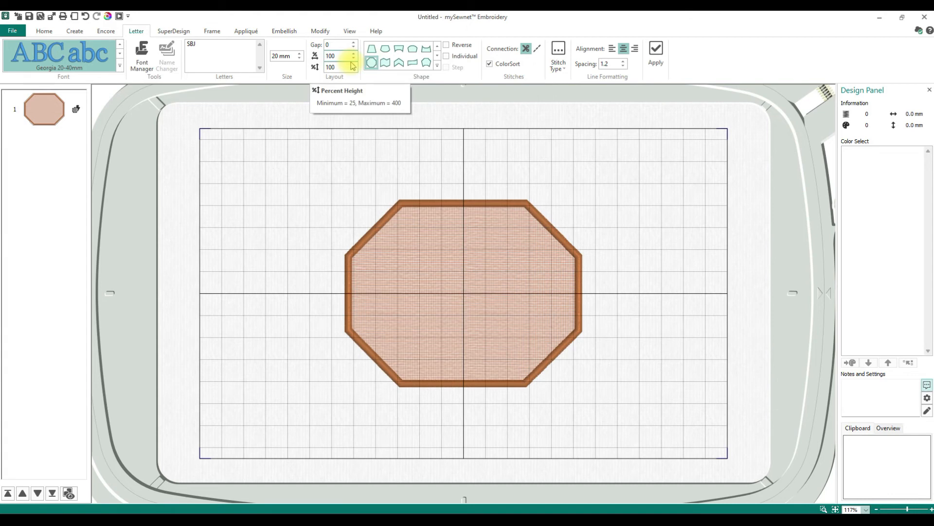
left_click(371, 63)
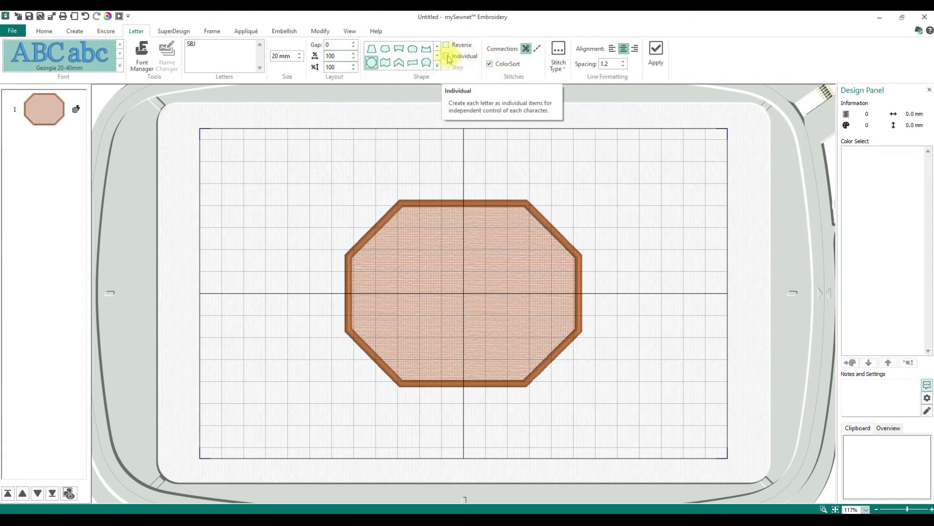
left_click(655, 55)
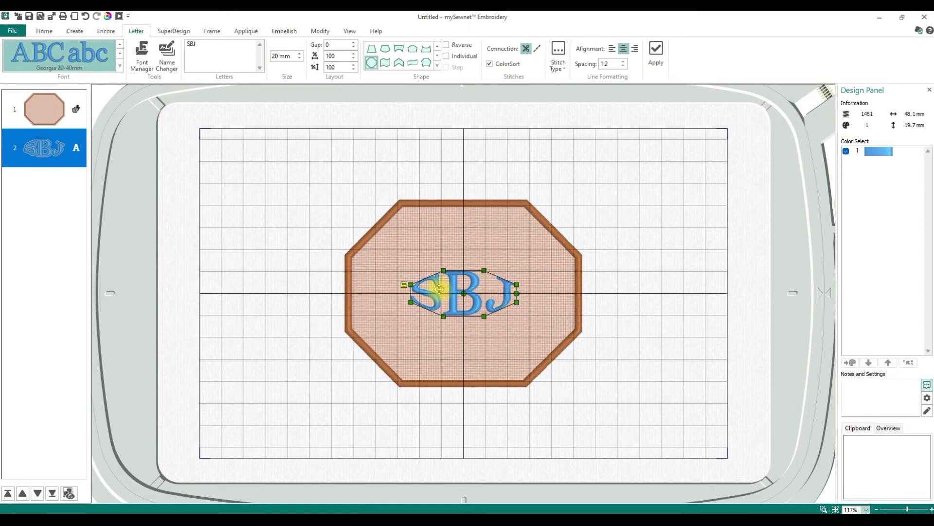
Stretch the SBJ envelope out to the frame's left and right edges, about 104 mm wide
left_click_drag(411, 283, 349, 255)
left_click_drag(350, 302, 353, 327)
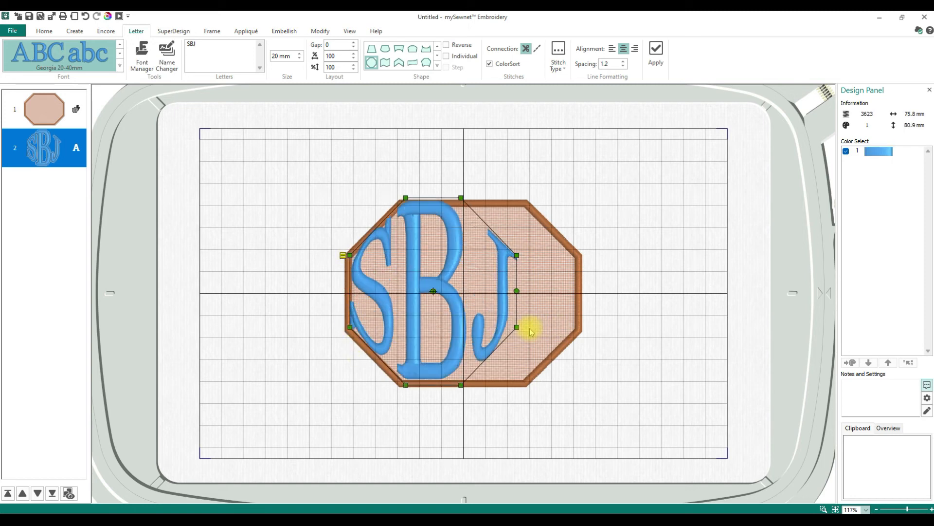
left_click_drag(515, 327, 578, 331)
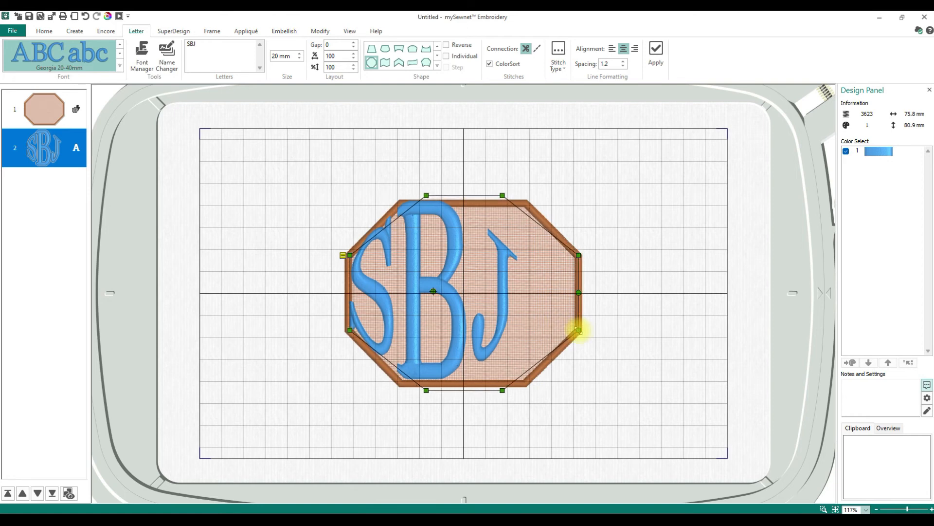
Bring the envelope's upper and lower points inside the frame so the lettering is about 75 mm high
mouse_move(503, 195)
left_mouse_down()
mouse_move(525, 201)
mouse_move(517, 204)
left_mouse_up()
left_click_drag(423, 194, 423, 202)
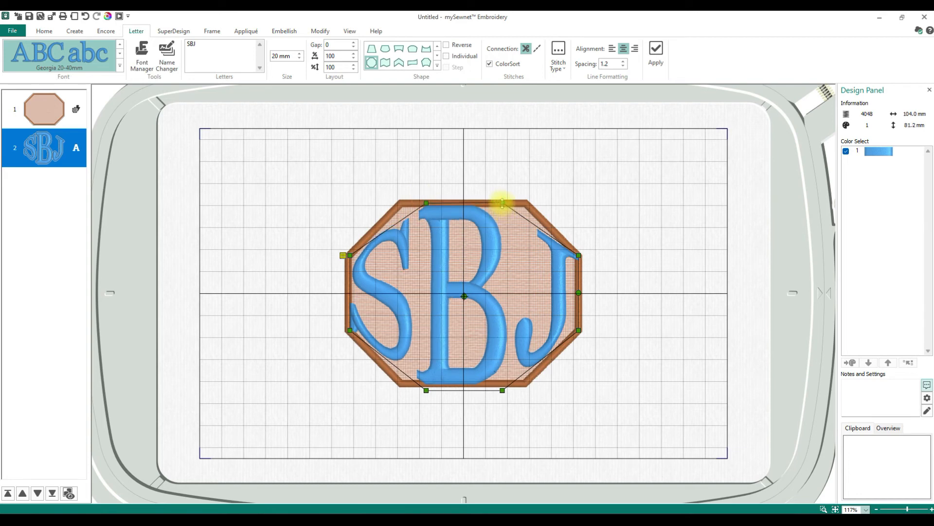
left_click_drag(502, 204, 502, 206)
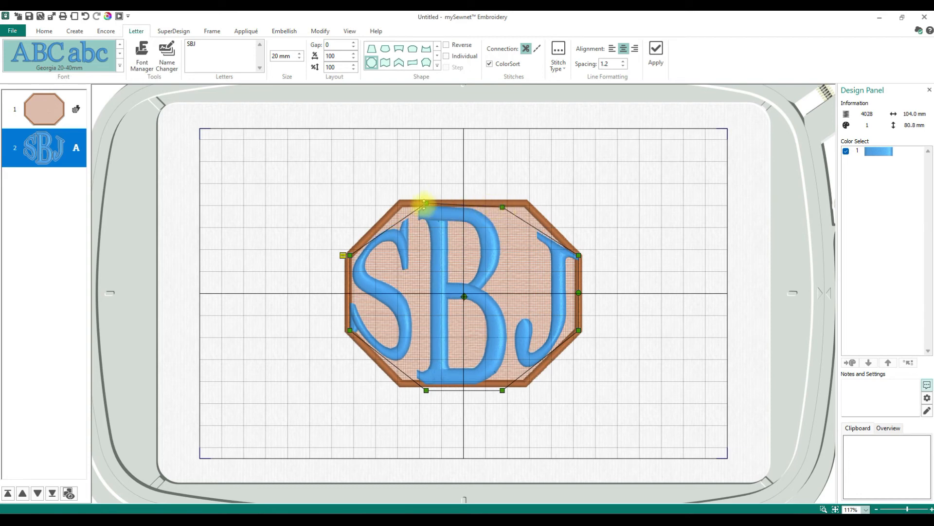
left_click_drag(424, 206, 426, 208)
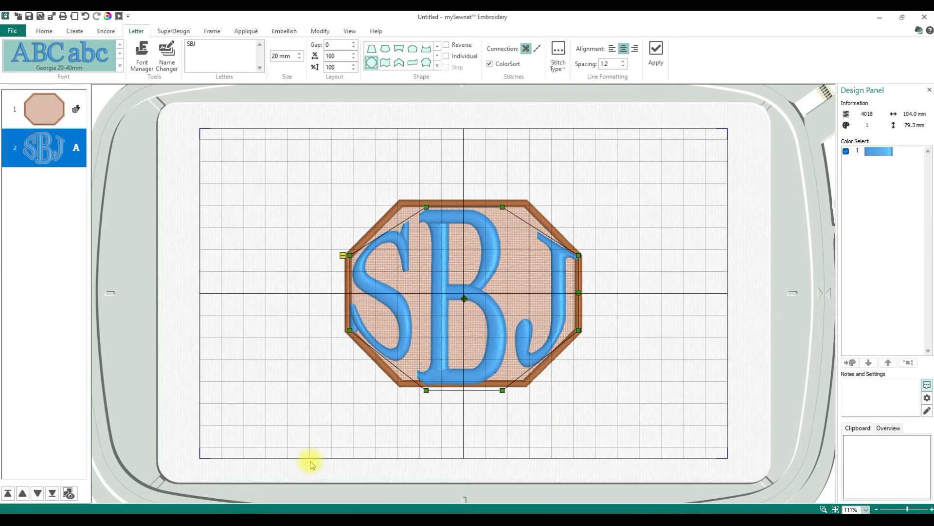
left_click_drag(427, 391, 426, 380)
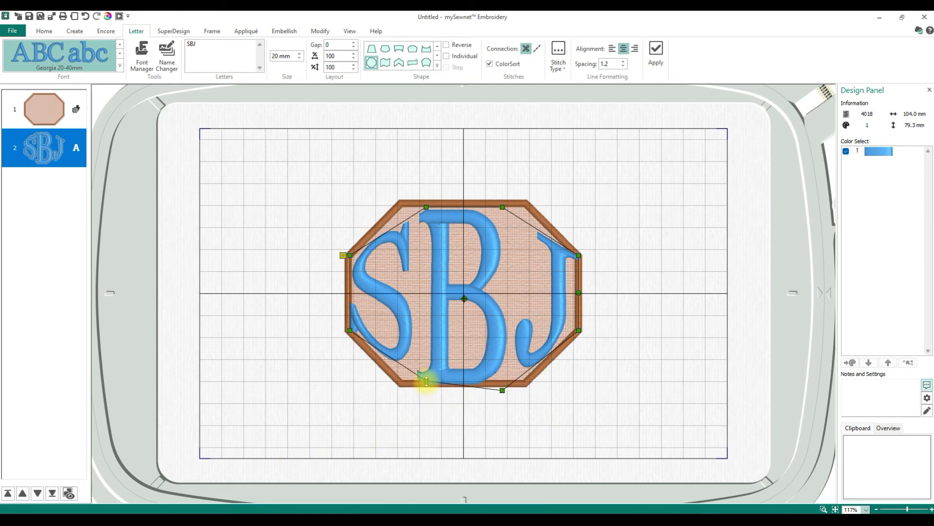
left_click_drag(502, 390, 502, 380)
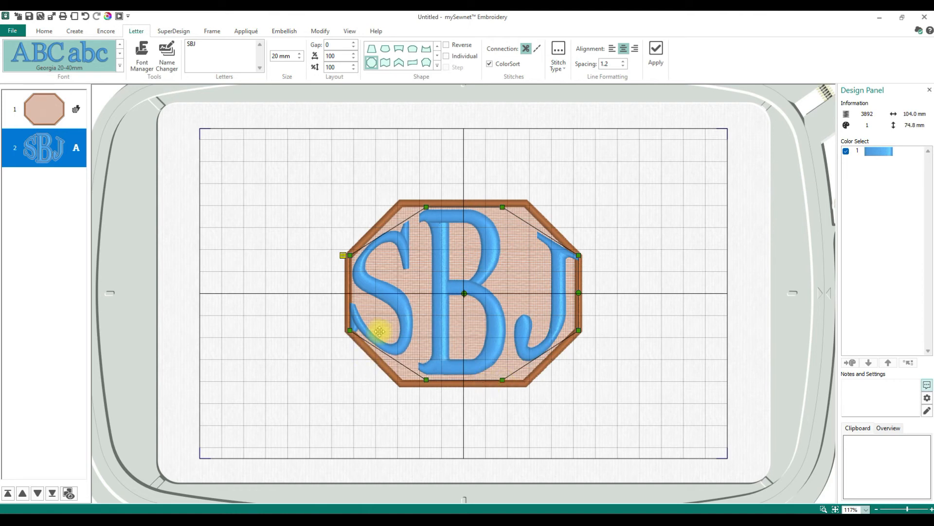
Set the envelope's constraint to Free and turn off Force Even Distribution
right_click(343, 257)
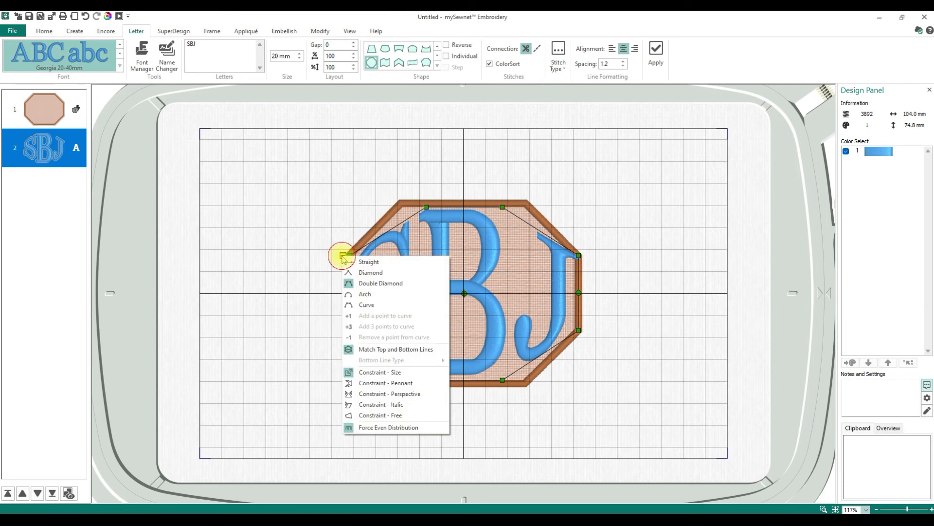
left_click(420, 419)
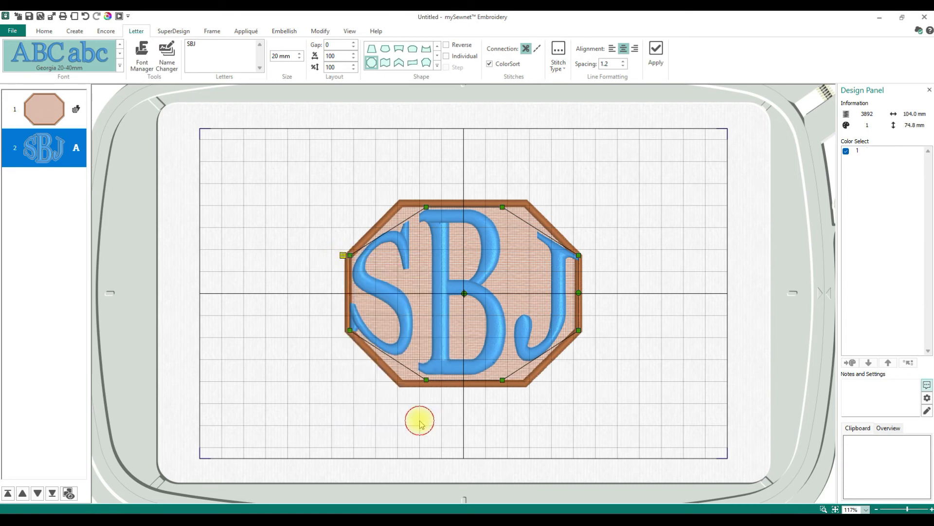
mouse_move(426, 206)
left_mouse_down()
mouse_move(407, 208)
mouse_move(422, 217)
mouse_move(411, 203)
left_mouse_up()
left_click(343, 255)
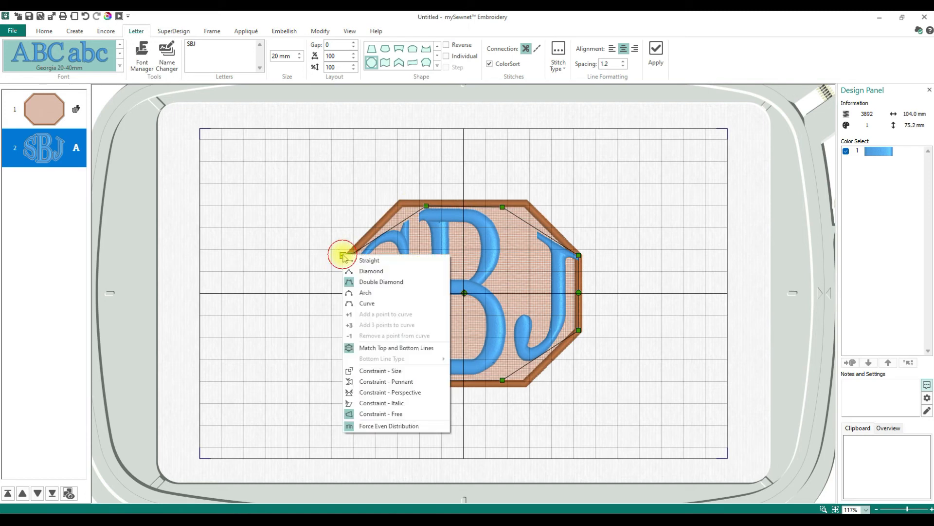
left_click(366, 426)
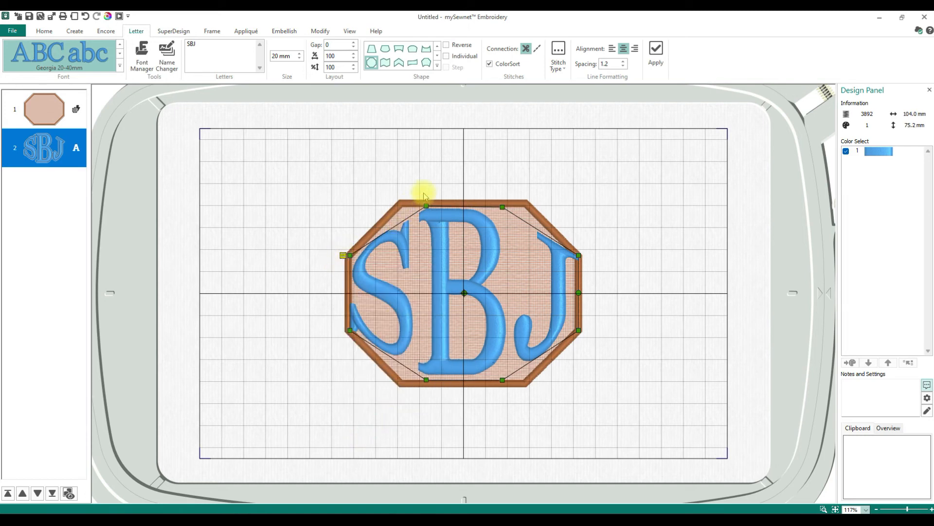
Move the envelope's two upper points outward to the frame's inner top corners
left_click_drag(425, 205, 403, 206)
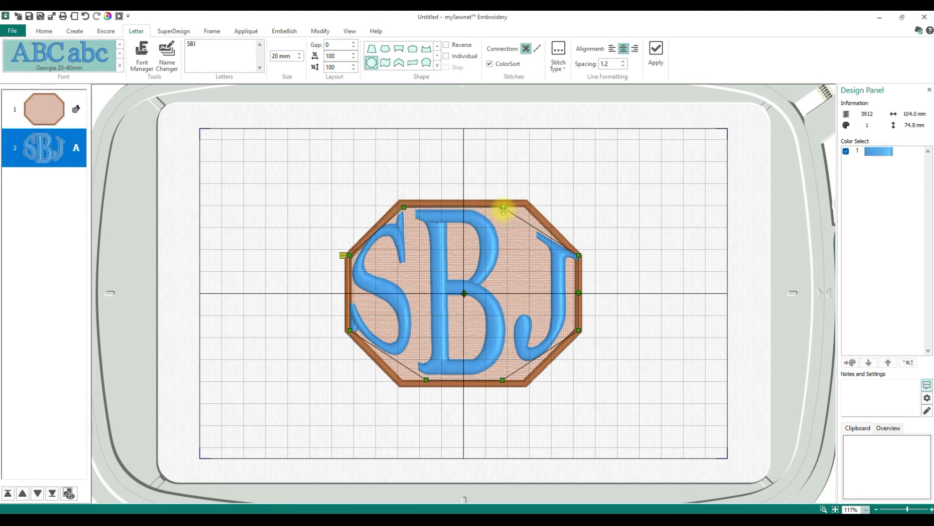
left_click_drag(508, 209, 524, 210)
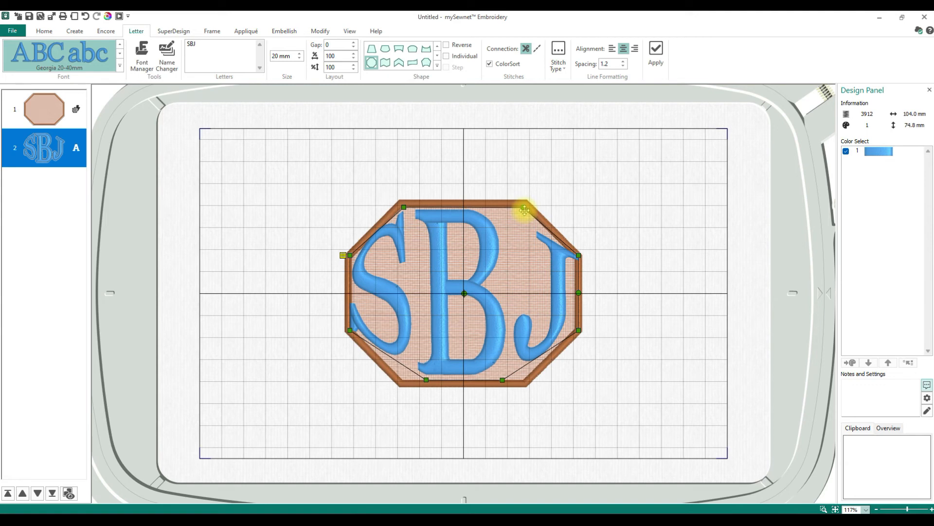
left_click_drag(524, 210, 523, 208)
Pull the envelope's two left-side points slightly inward and move its lower-left point out to the frame's inner corner
left_click_drag(350, 258, 349, 259)
right_click(346, 257)
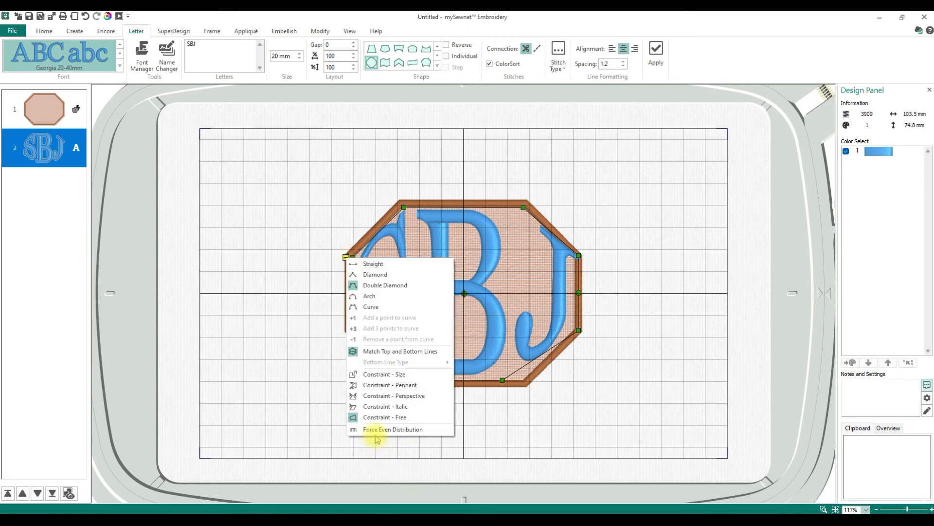
left_click(498, 371)
left_click_drag(426, 379, 402, 379)
left_click_drag(349, 331, 352, 330)
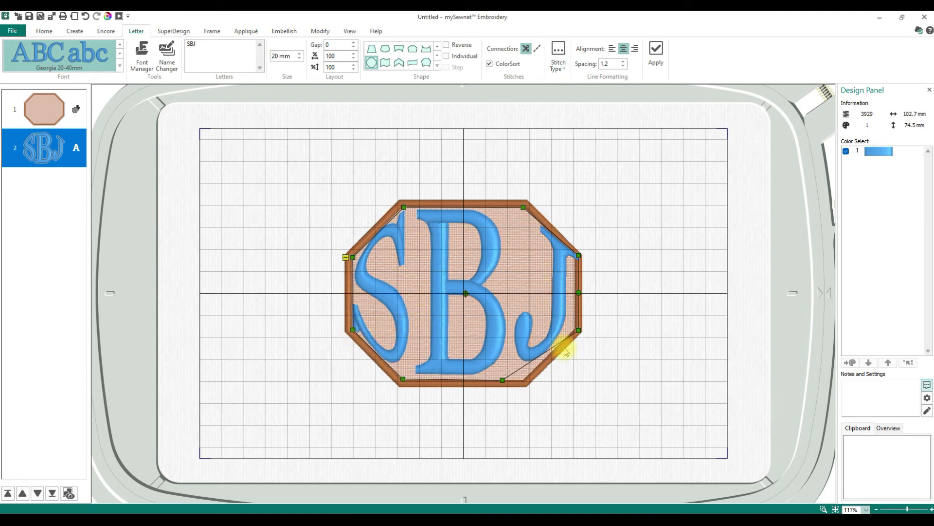
Pull the envelope's two right-side points slightly inward and move its lower-right point out to the frame's inner corner
left_click_drag(578, 331, 574, 331)
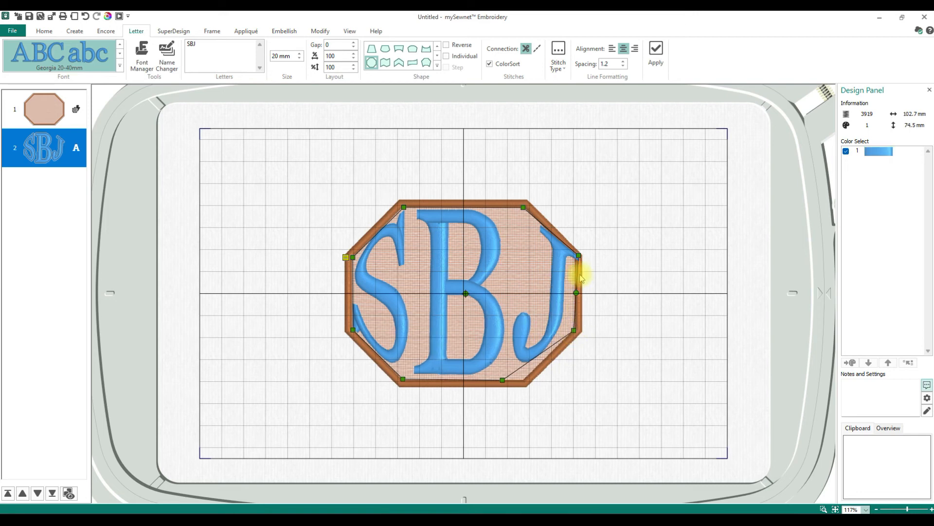
left_click_drag(578, 255, 574, 256)
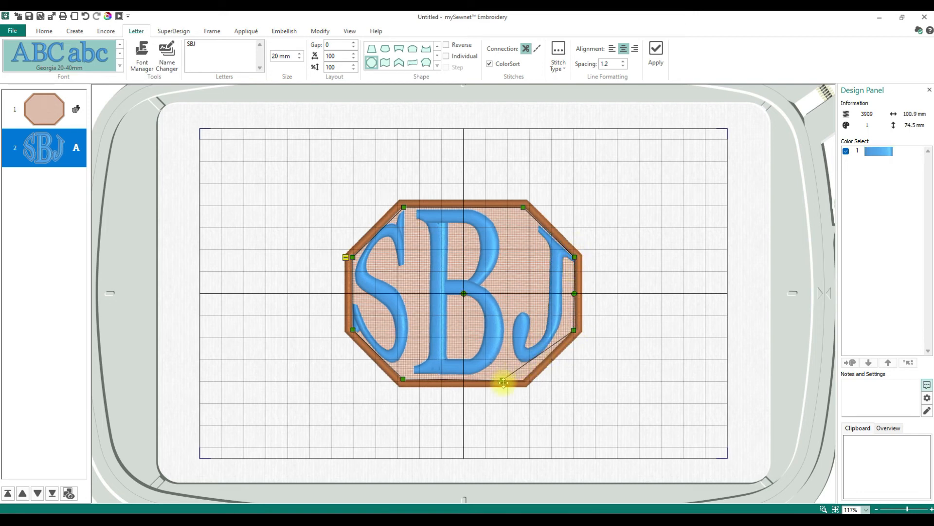
left_click_drag(502, 380, 522, 381)
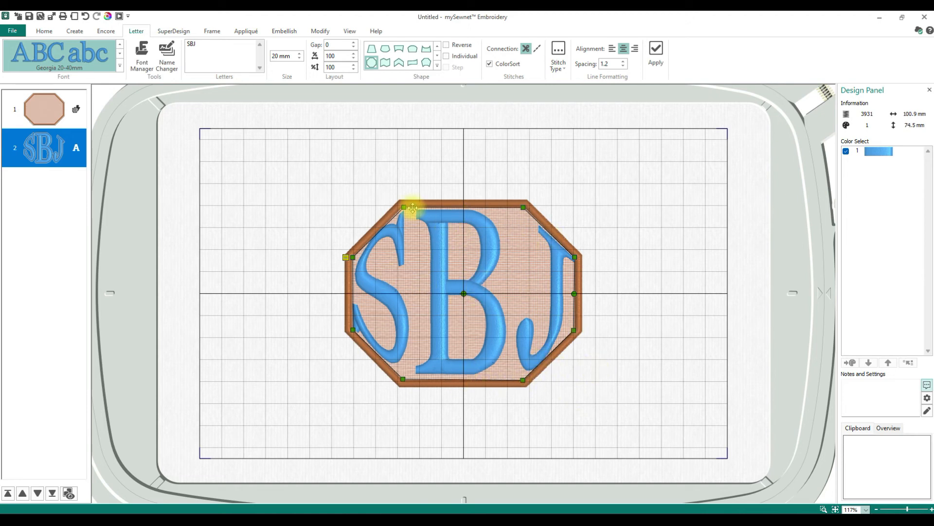
Delete the octagonal frame to view the lettering alone, and undo the deletion
left_click(42, 118)
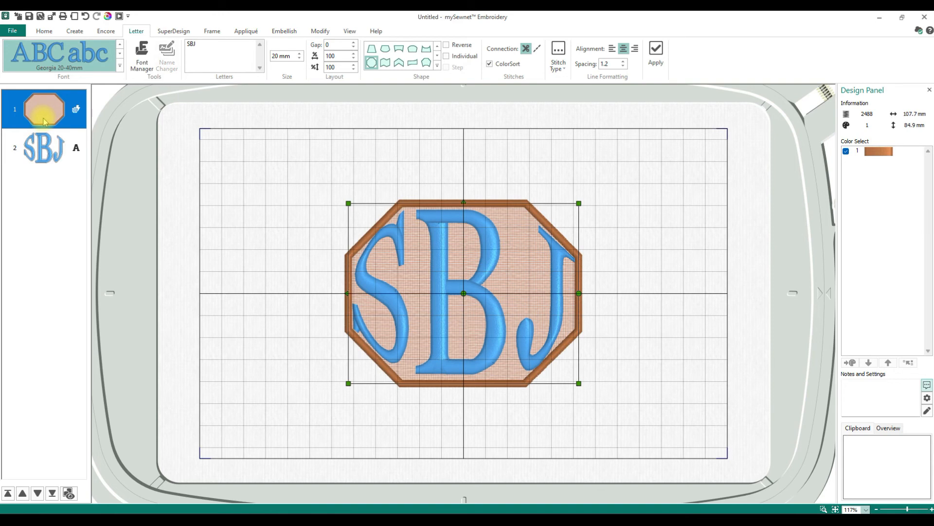
key("Delete")
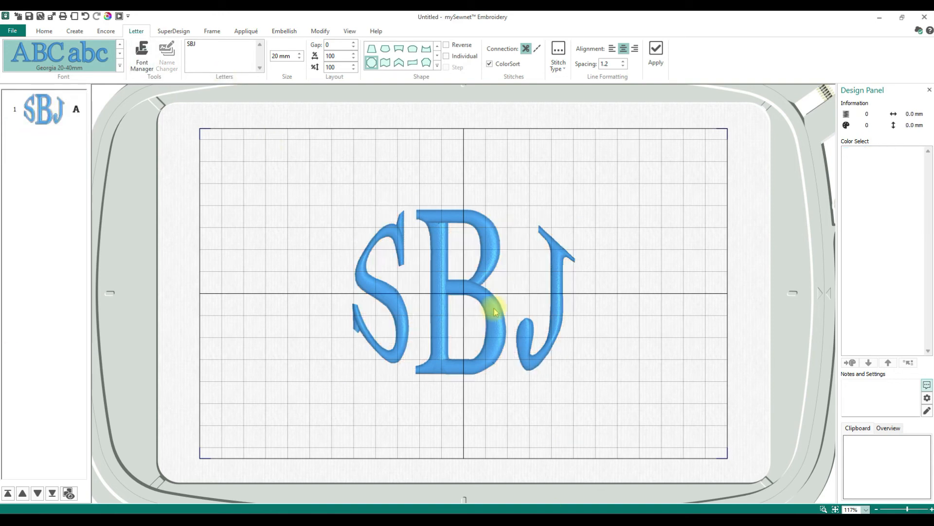
left_click(85, 17)
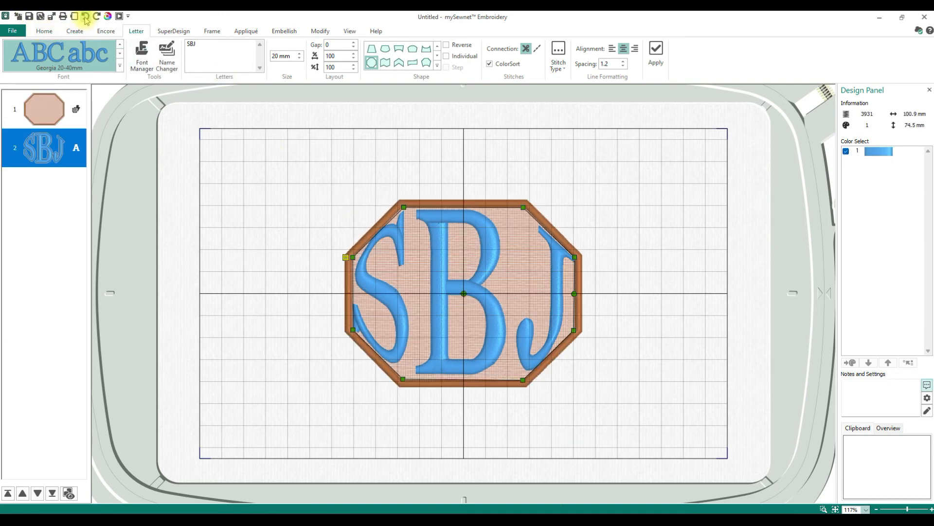
Enlarge the octagonal frame around the lettering to about 111 × 88 mm
left_click(493, 203)
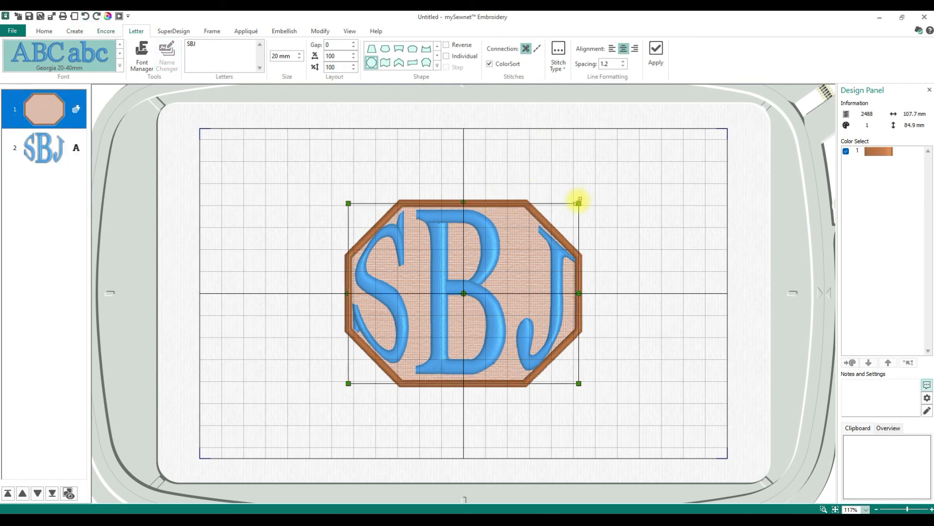
left_click_drag(579, 203, 582, 199)
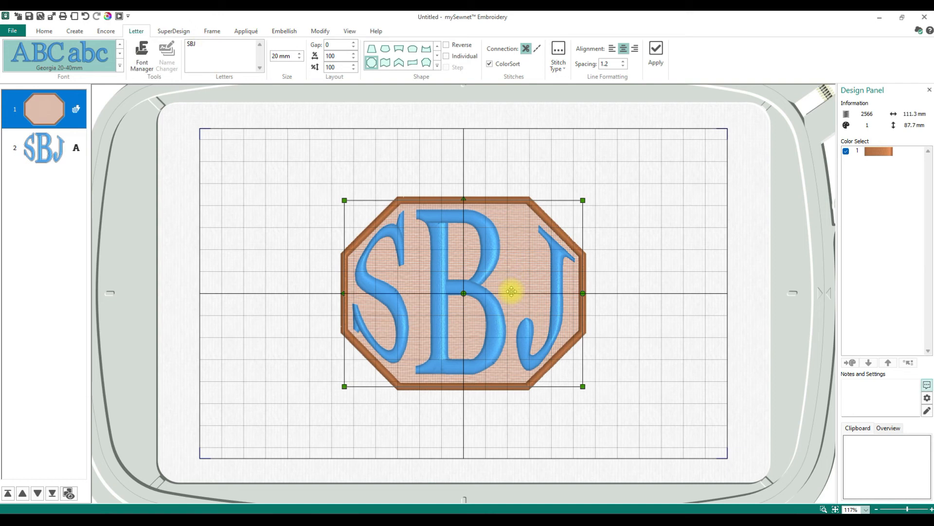
Delete the octagonal frame and the SBJ lettering to clear the hoop
key("Delete")
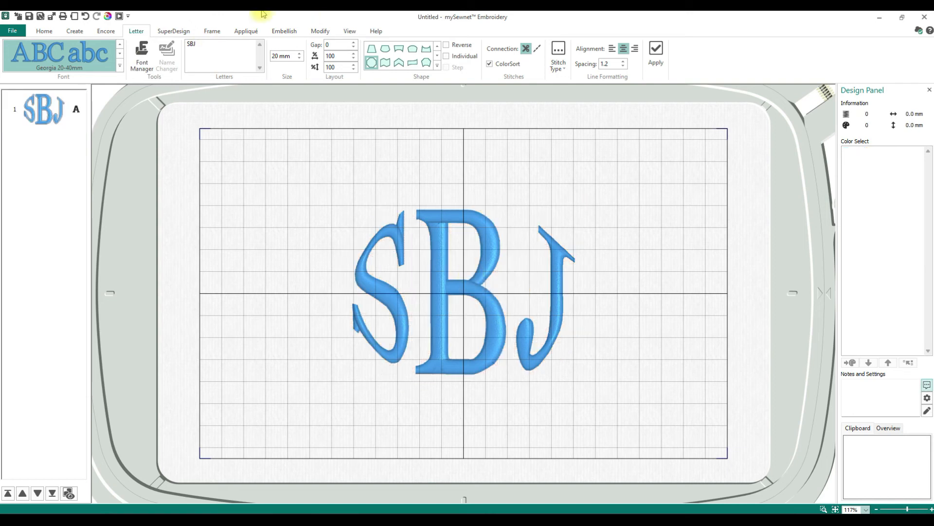
left_click(440, 267)
key("Delete")
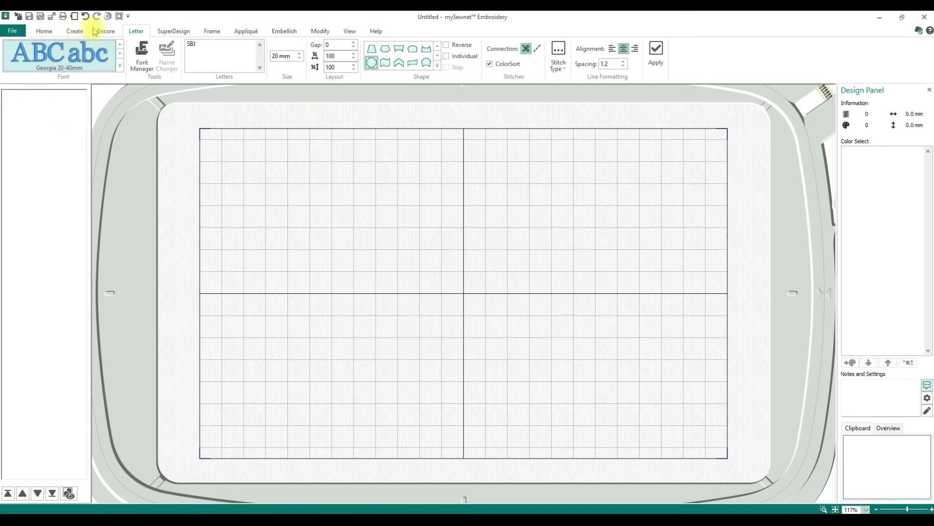
Add the wide hexagonal frame from Applique Shields 5 to the empty hoop
left_click(207, 31)
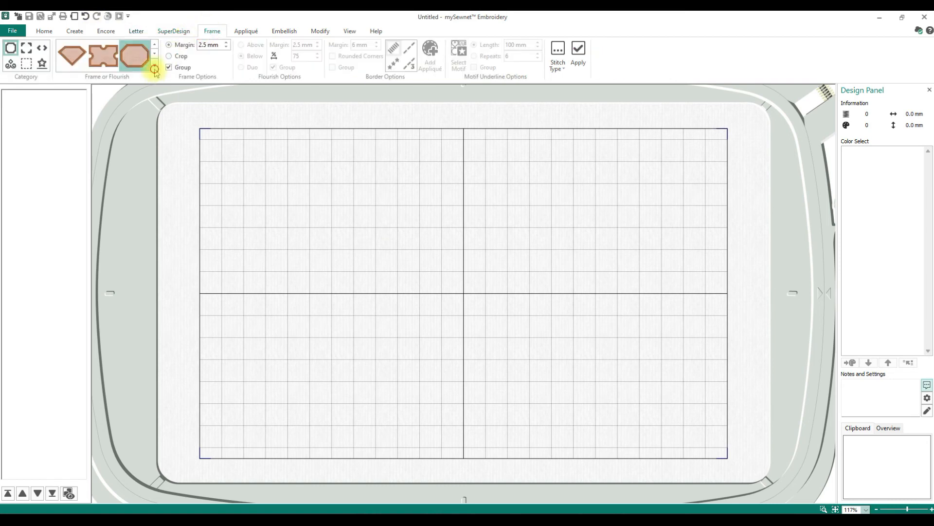
left_click(154, 69)
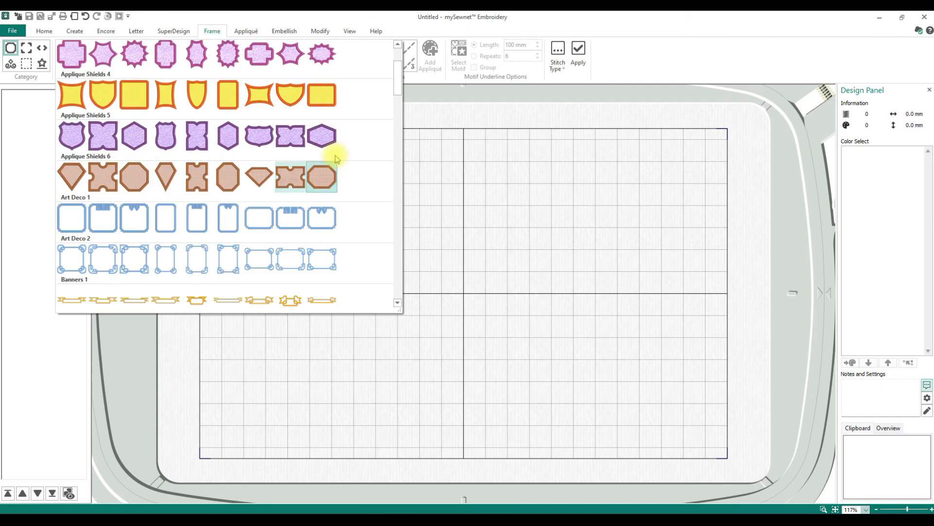
scroll(280, 139, "up", 2)
scroll(281, 137, "down", 2)
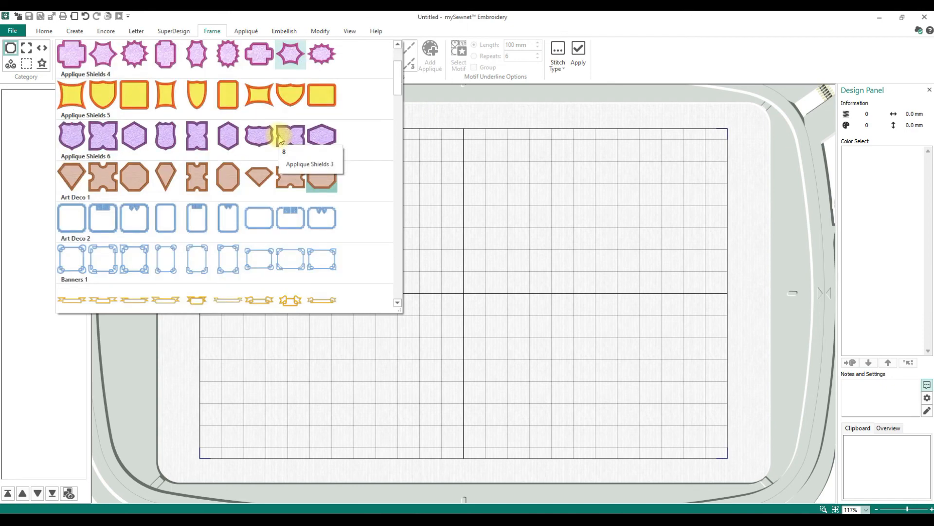
left_click(319, 135)
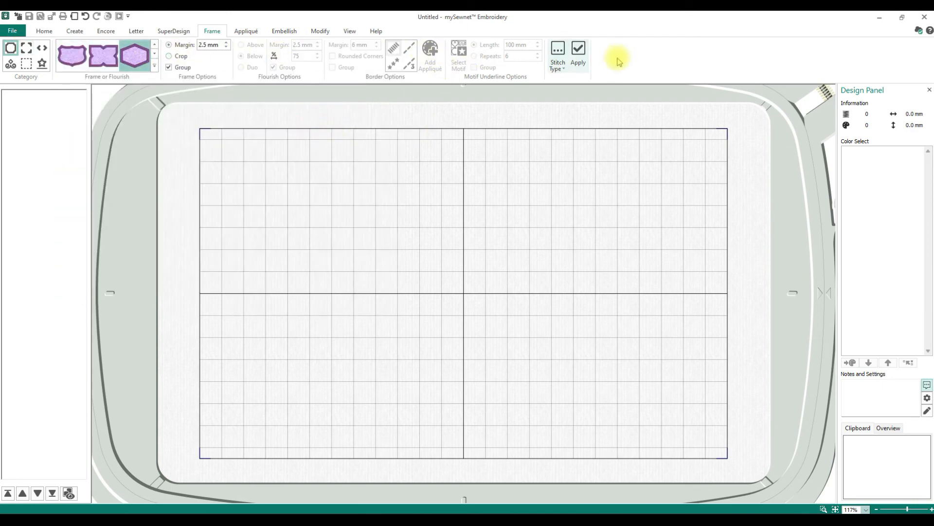
left_click(577, 52)
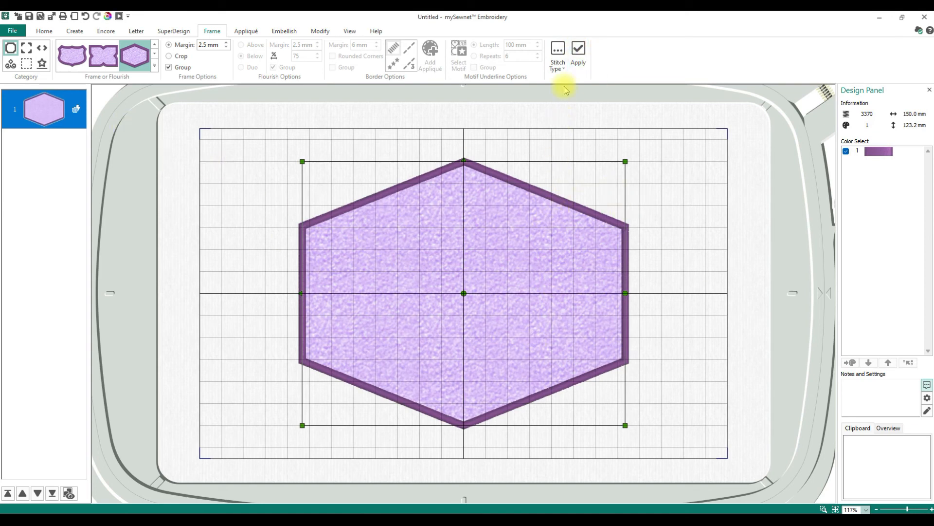
Add the SBJ lettering with the straight horizontal block shape and centre it inside the hexagonal frame
left_click(136, 33)
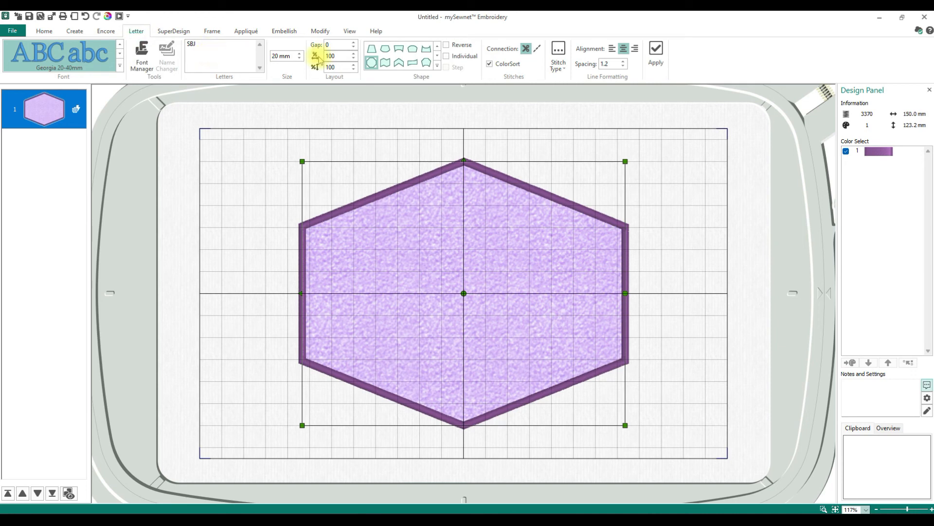
left_click(437, 47)
left_click(439, 49)
left_click(439, 49)
left_click(374, 51)
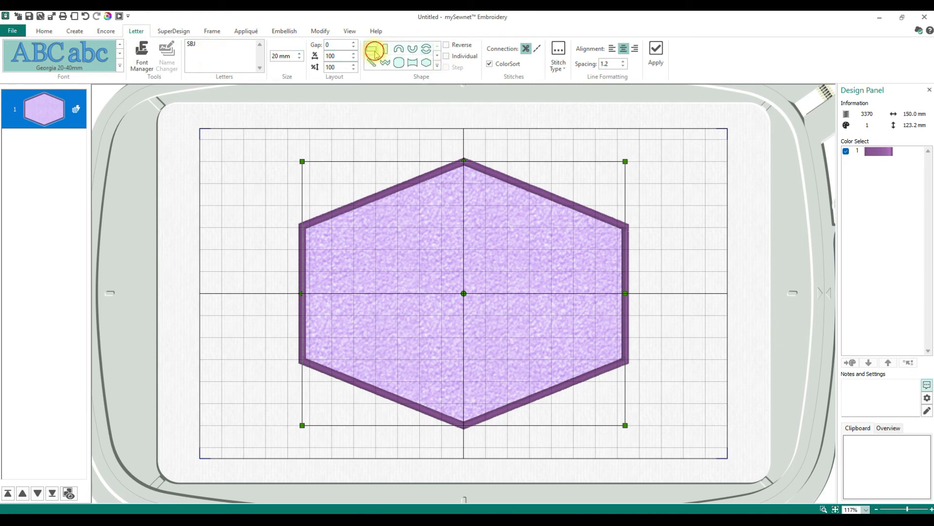
left_click(657, 51)
left_click_drag(480, 463, 476, 303)
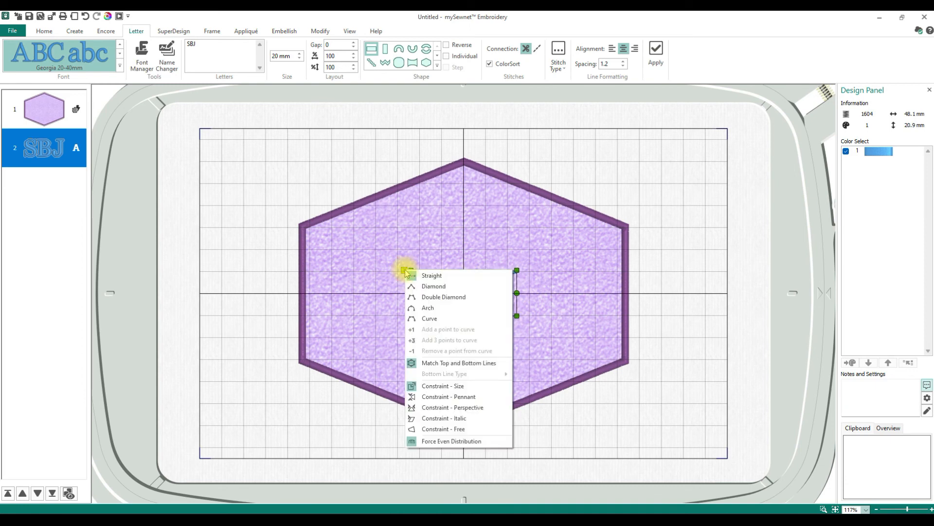
Change the lettering's envelope line to Diamond and its constraint to Free
left_click(438, 287)
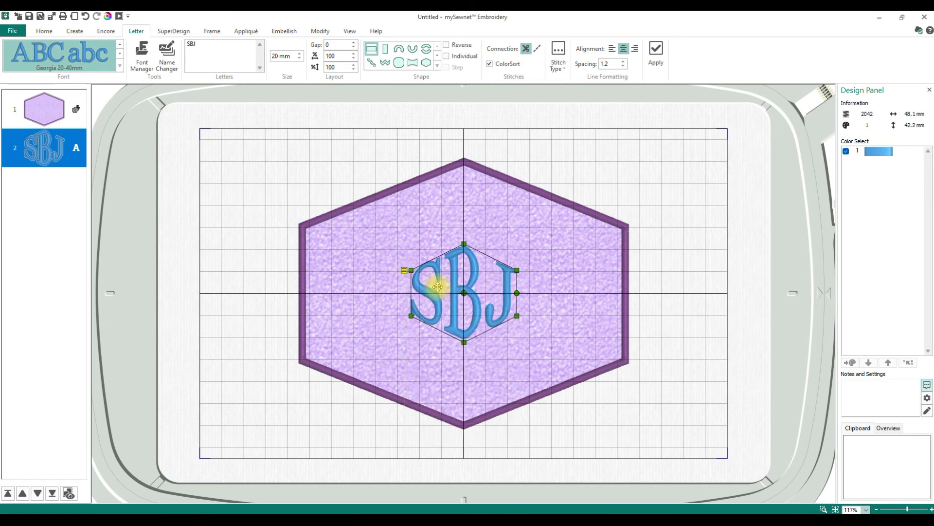
left_click(405, 271)
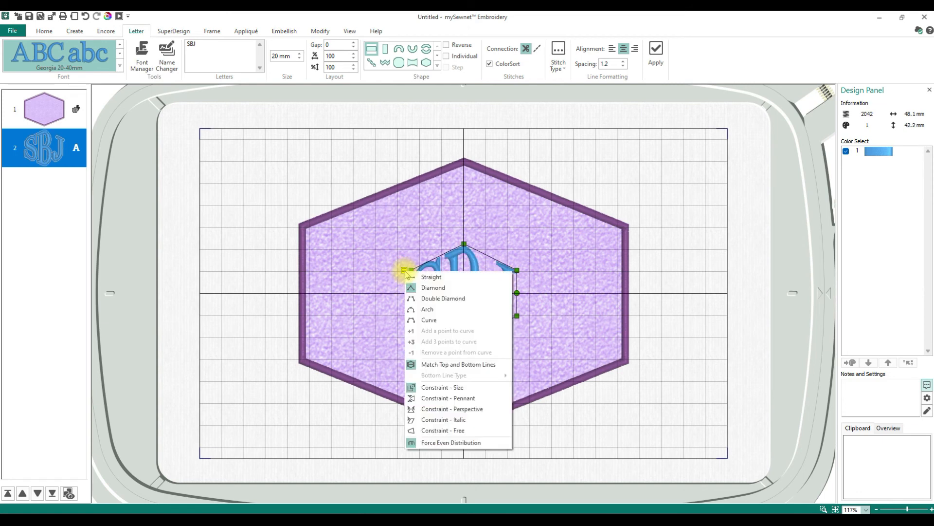
left_click(430, 431)
Try to fit the envelope by moving its left points to the hexagon's left corners and its middle points to the frame's edges
left_click_drag(410, 270, 310, 232)
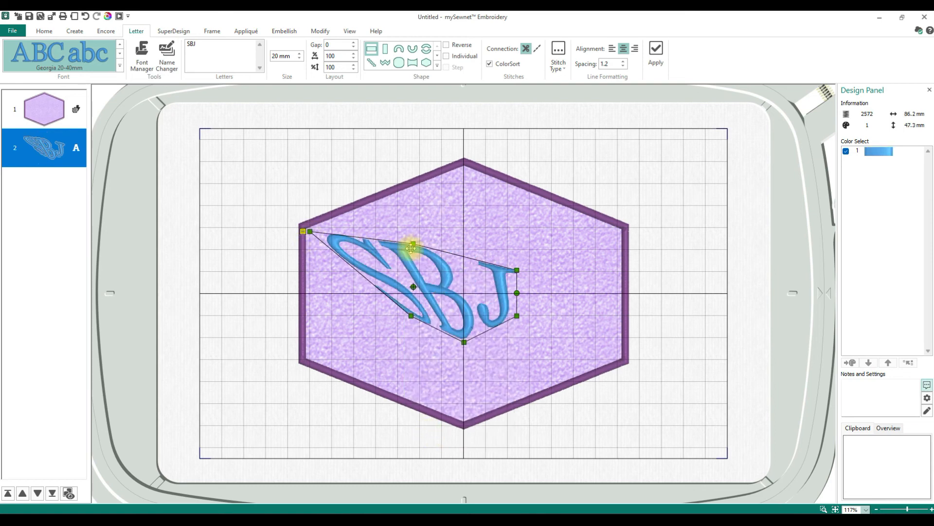
left_click_drag(413, 244, 478, 189)
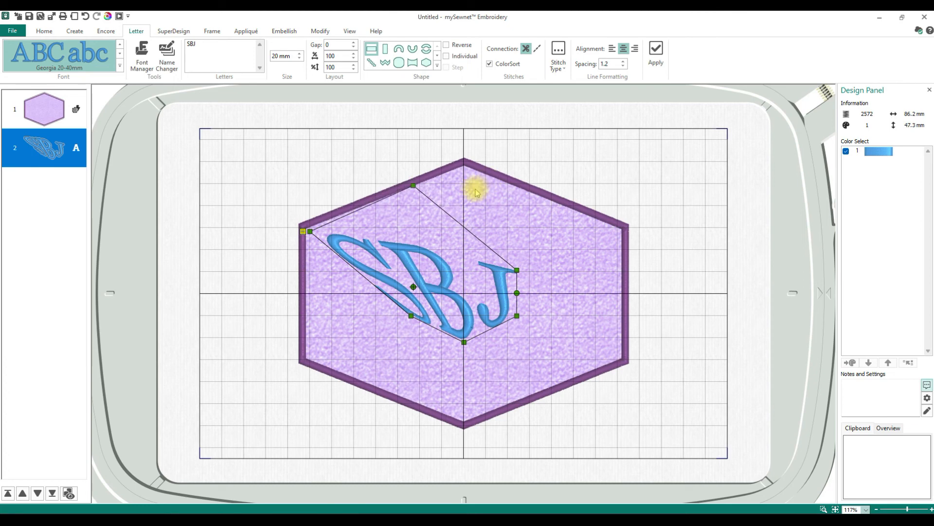
left_click_drag(412, 318, 311, 356)
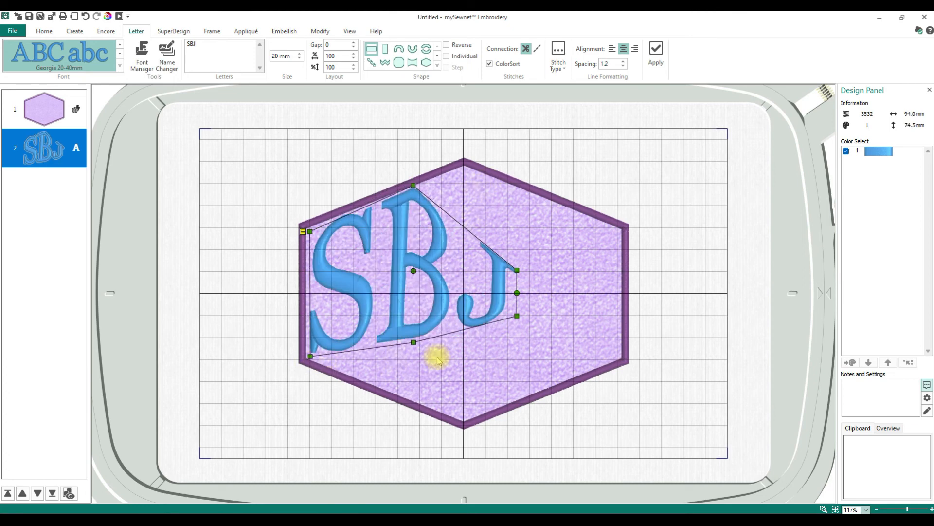
left_click_drag(415, 341, 469, 402)
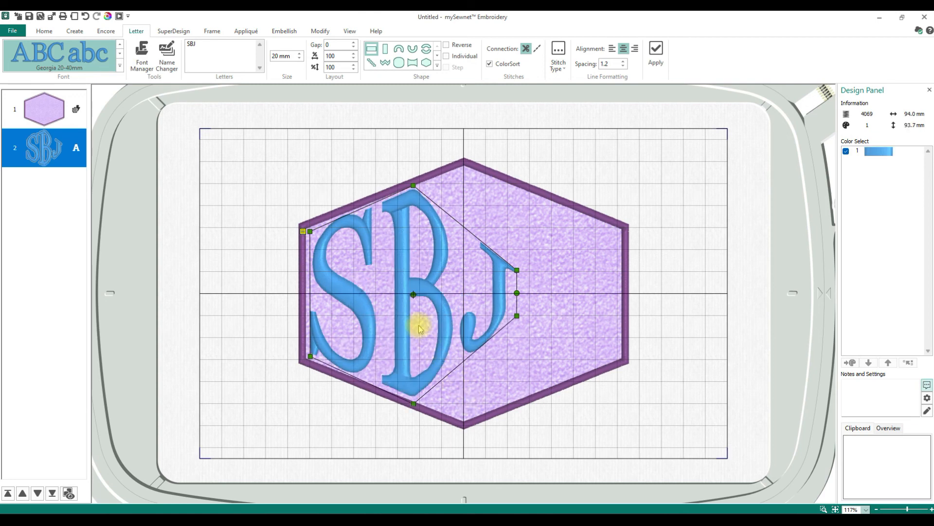
Replace the SBJ lettering with the letters S, B and J as three separate lettering designs
key("Delete")
left_click(216, 49)
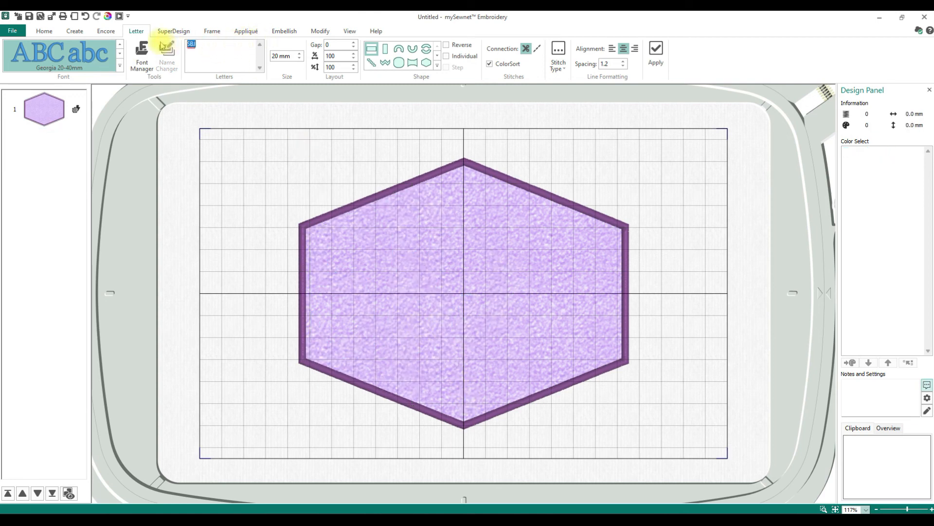
type("S")
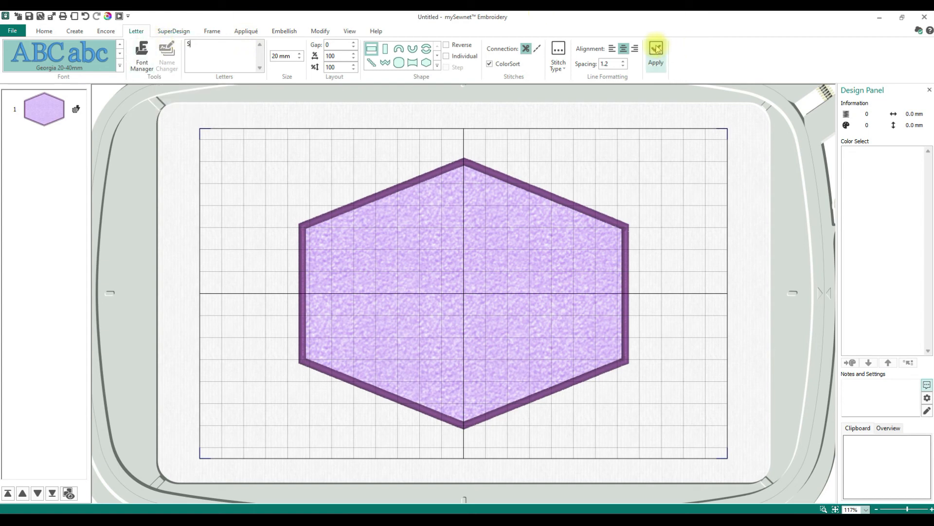
left_click(656, 48)
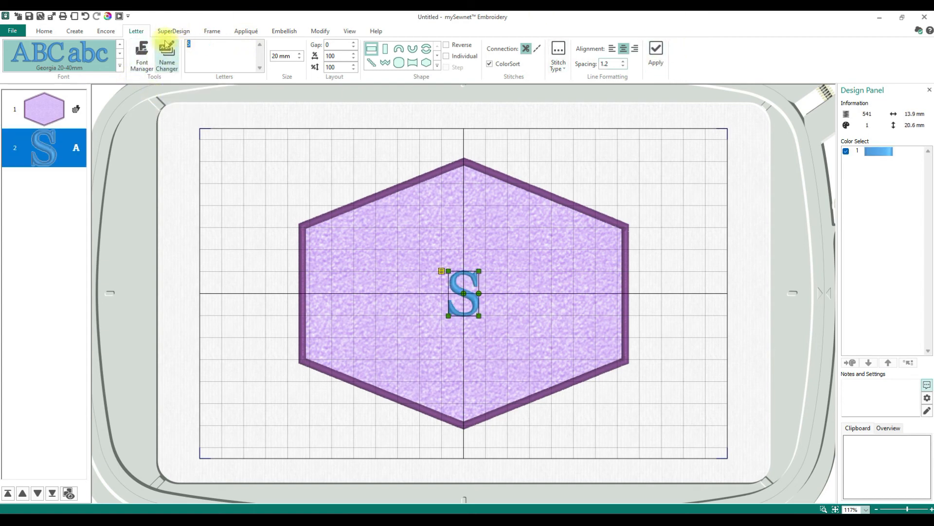
type("B")
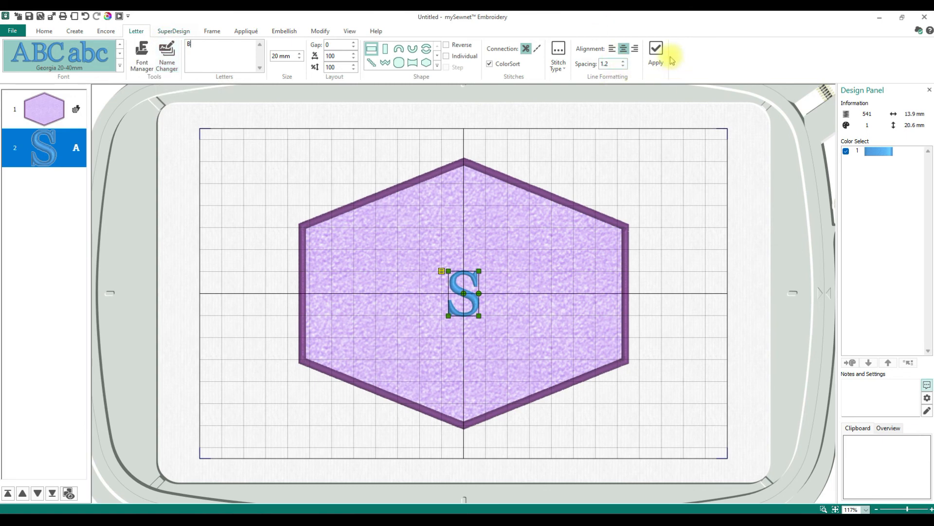
left_click(655, 61)
left_click_drag(193, 45, 169, 44)
type("J")
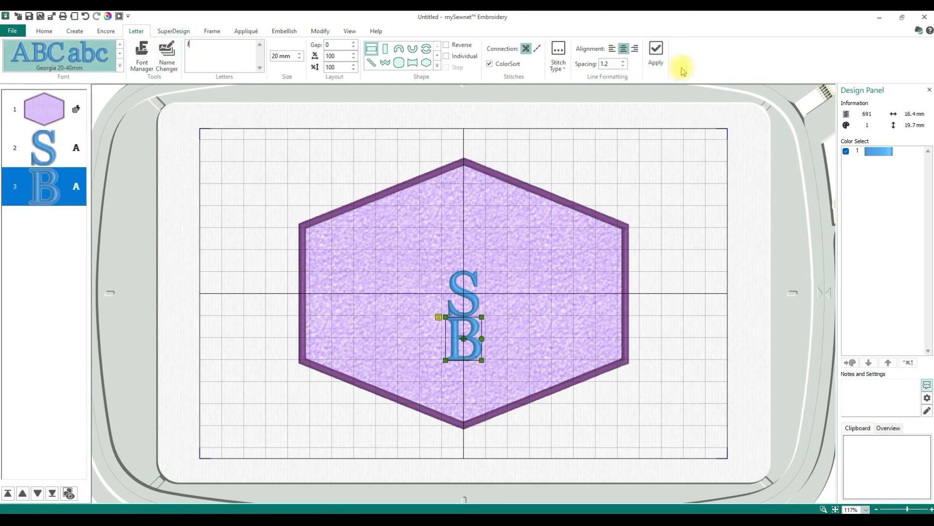
left_click(656, 51)
Enlarge the S to about 33 × 49 mm at the hexagon's left side and the B to about 61 × 74 mm at its centre
left_click(464, 291)
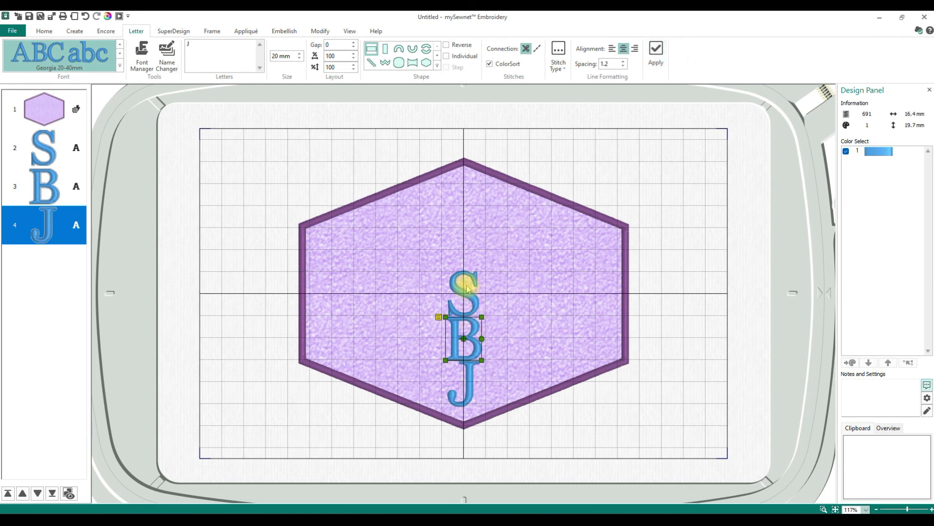
left_click_drag(445, 272, 381, 236)
left_click(471, 338)
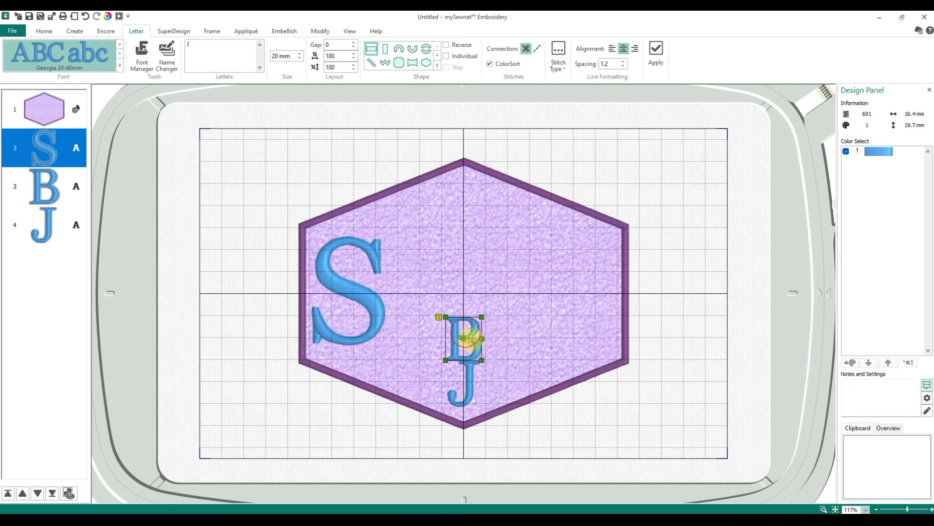
left_click_drag(483, 315, 533, 250)
left_click_drag(452, 319, 457, 271)
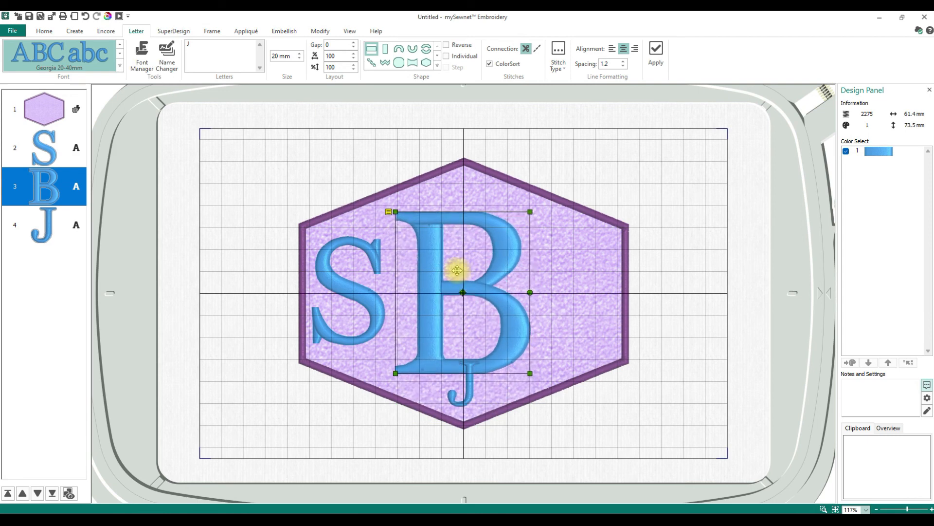
Enlarge the J to about 38 × 55 mm and place it between the B and the hexagon's right side
left_click(468, 387)
left_click_drag(481, 362, 524, 326)
left_click_drag(482, 369, 594, 280)
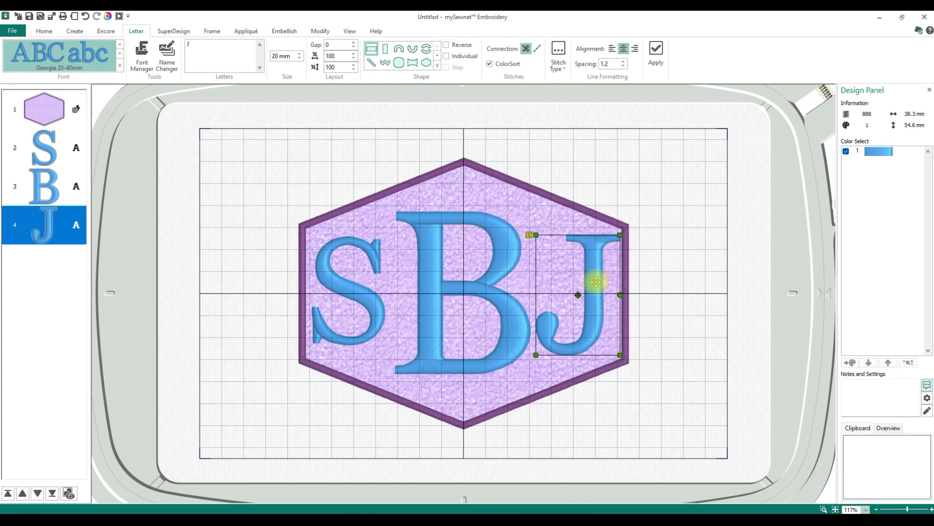
Enlarge the S slightly so it fills the space between the hexagon's left side and the B
left_click(334, 292, "ctrl")
left_click(378, 261)
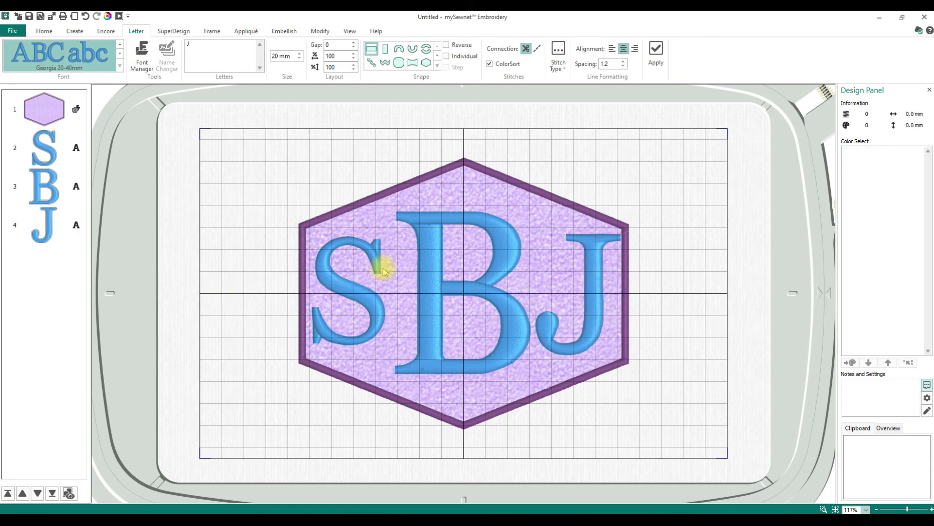
left_click_drag(387, 236, 392, 228)
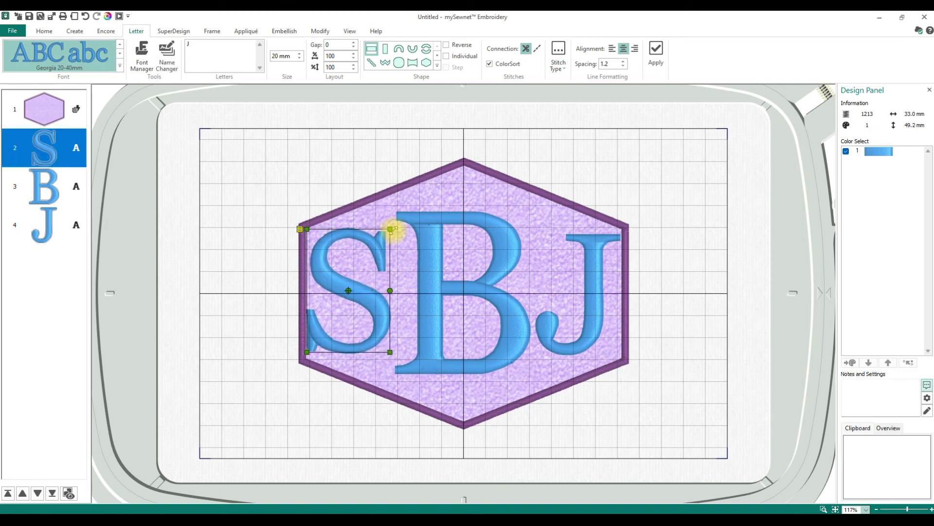
Enlarge the S to about 38 × 57 mm and position it close beside the B at the horizontal centre line
left_click_drag(391, 228, 391, 229)
left_click_drag(366, 294, 367, 295)
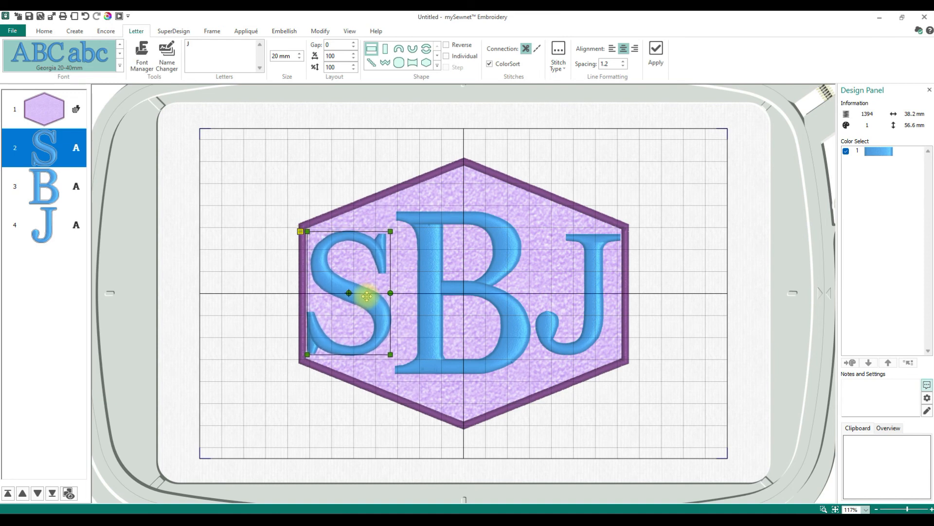
left_click(464, 299)
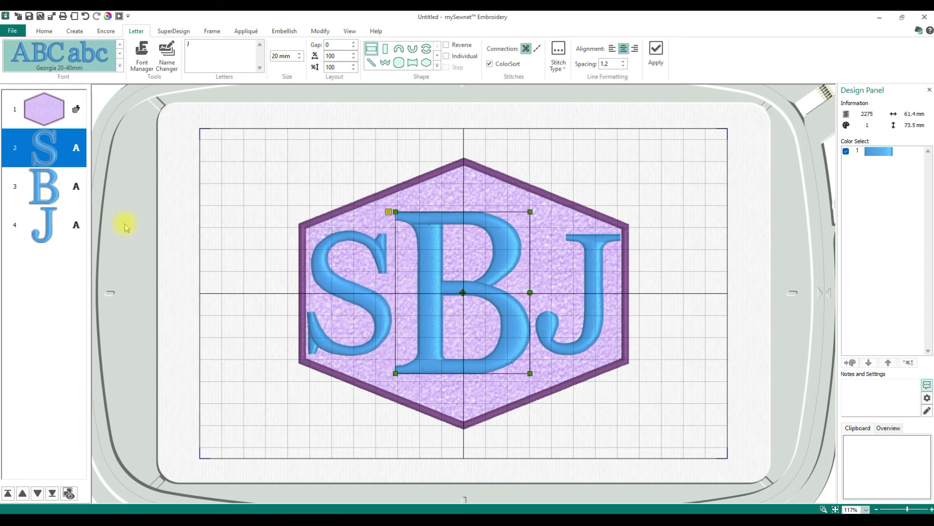
left_click(63, 185)
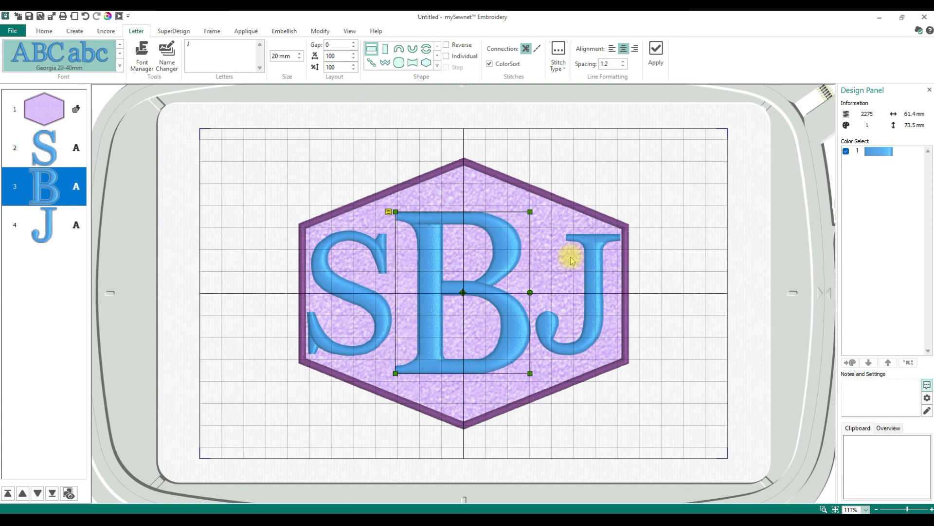
left_click(370, 334)
left_click_drag(371, 335, 377, 335)
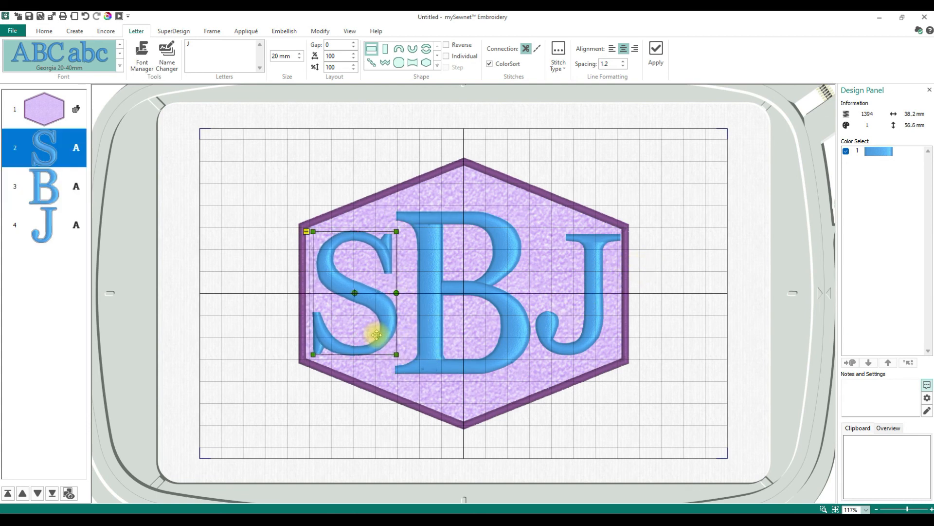
left_click_drag(377, 335, 377, 335)
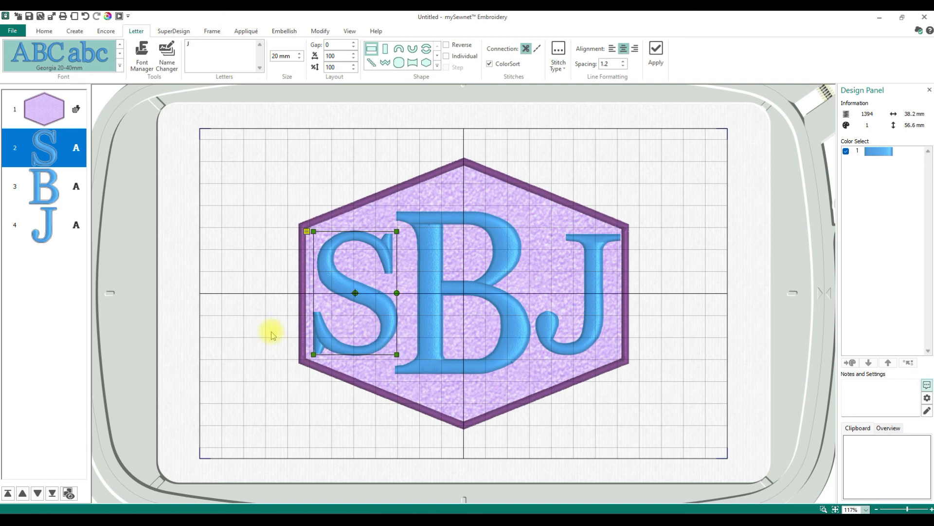
Align the S, B and J vertically by their middles
left_click(55, 164)
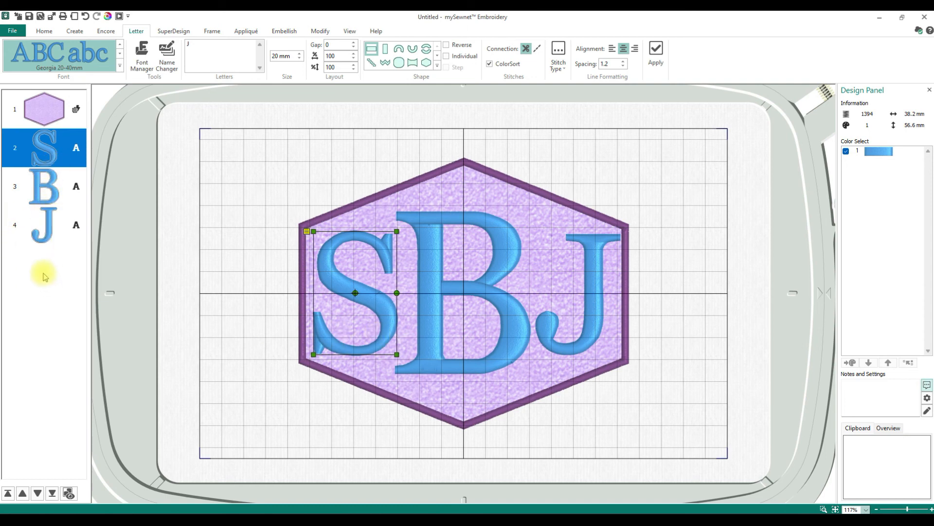
left_click(51, 227, "ctrl")
left_click(49, 192, "ctrl")
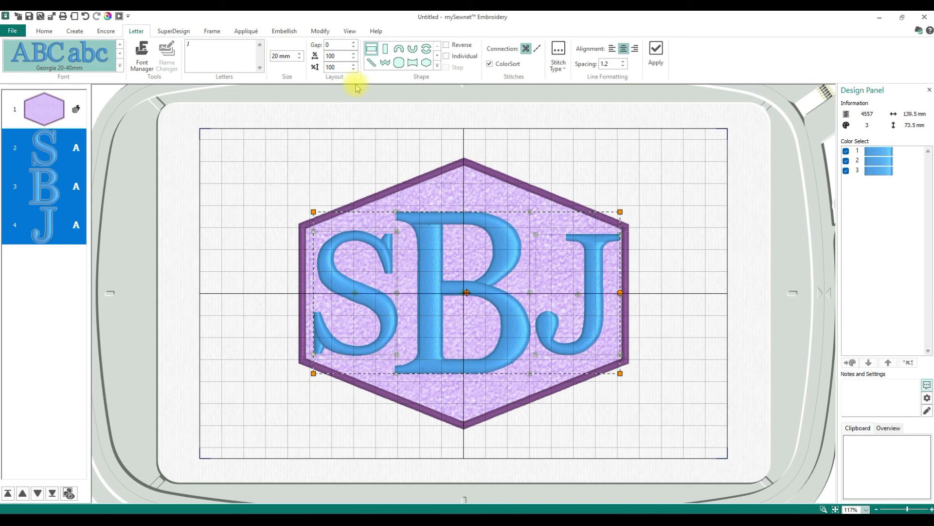
left_click(55, 32)
left_click(353, 48)
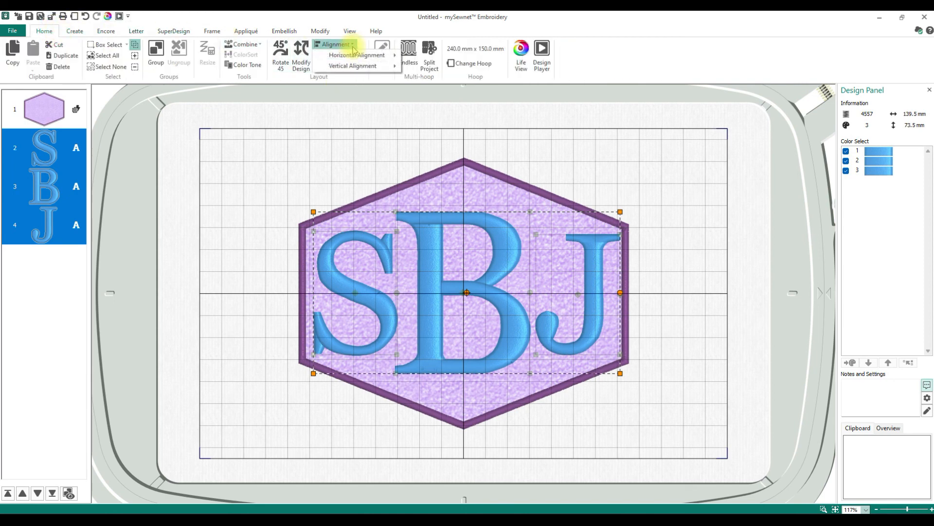
mouse_move(355, 66)
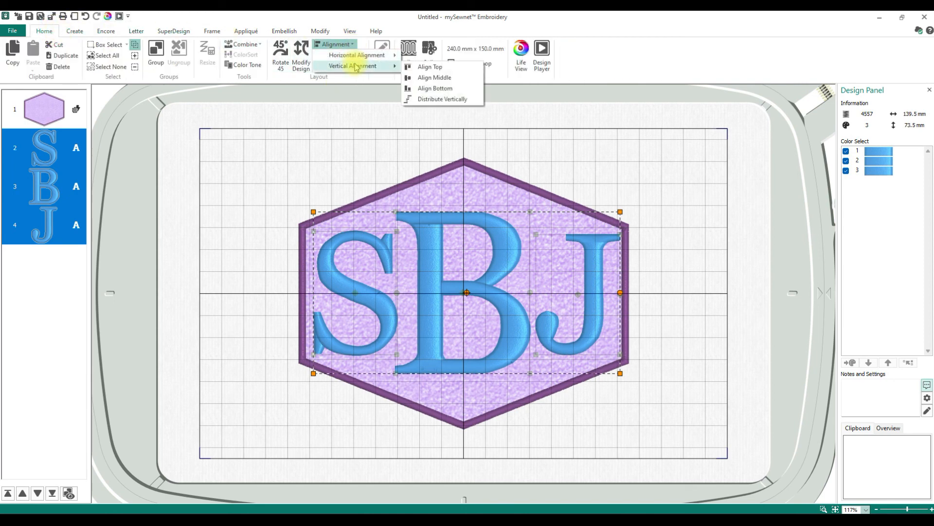
left_click(444, 77)
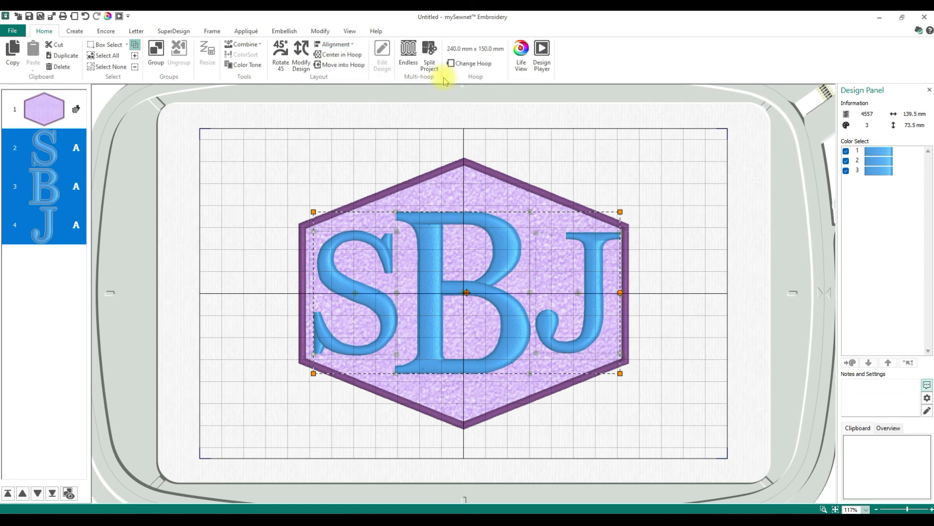
Nudge the three letters together slightly left and down to centre them in the hexagon, and deselect them
left_click_drag(478, 326, 477, 324)
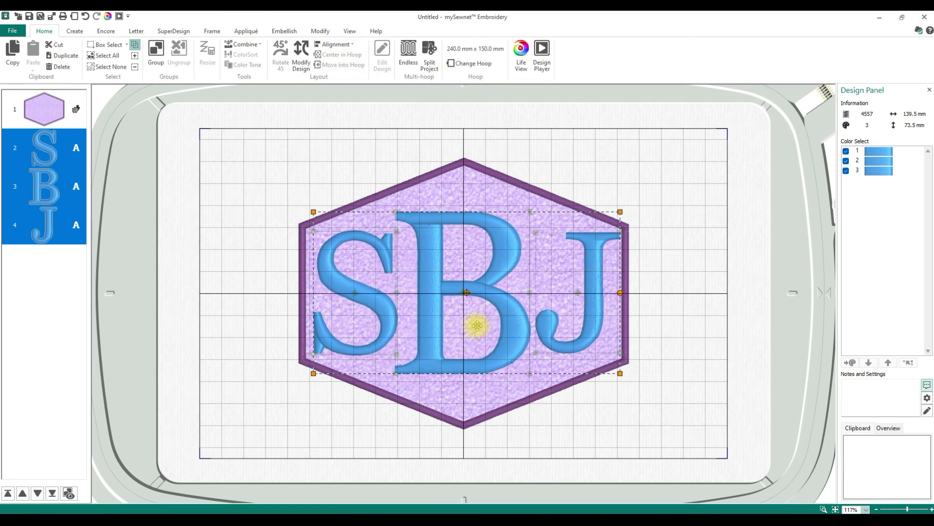
key("Left")
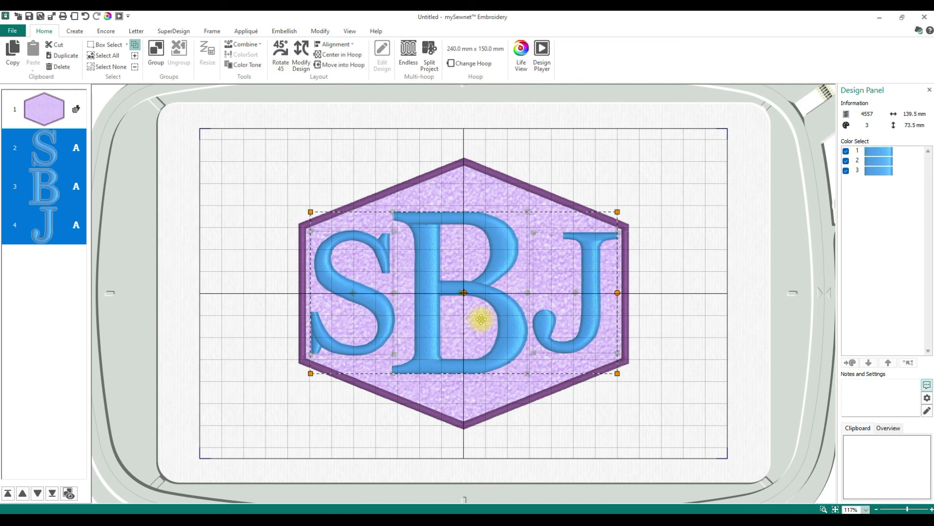
key("Down")
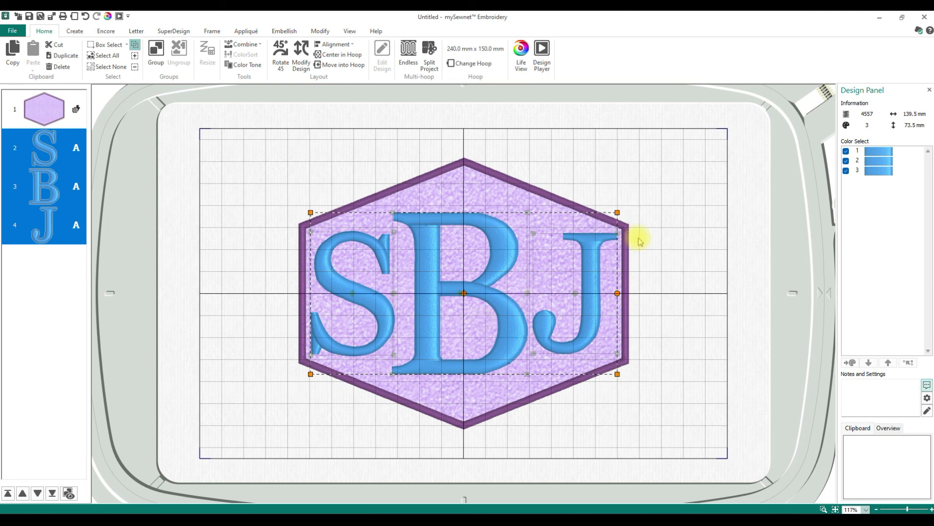
left_click(673, 177)
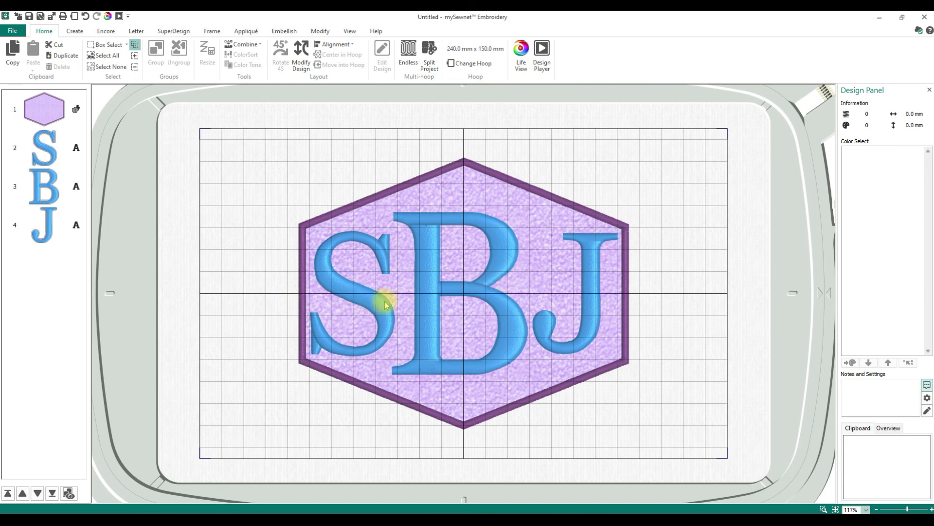
Try aligning the S, B and J by their left edges
left_click(43, 148)
left_click(43, 234, "shift")
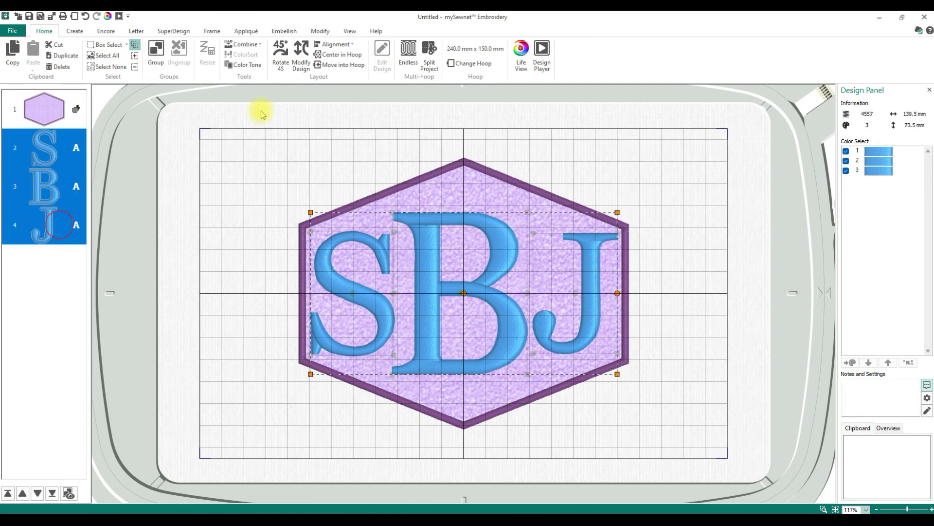
left_click(343, 44)
mouse_move(348, 56)
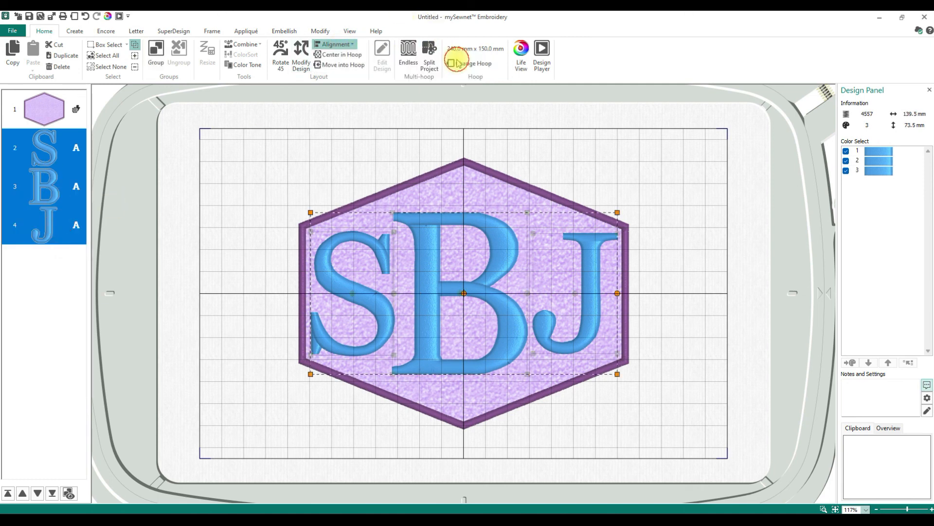
left_click(457, 58)
Try centring the three overlapping letters horizontally and distributing them vertically
left_click(335, 44)
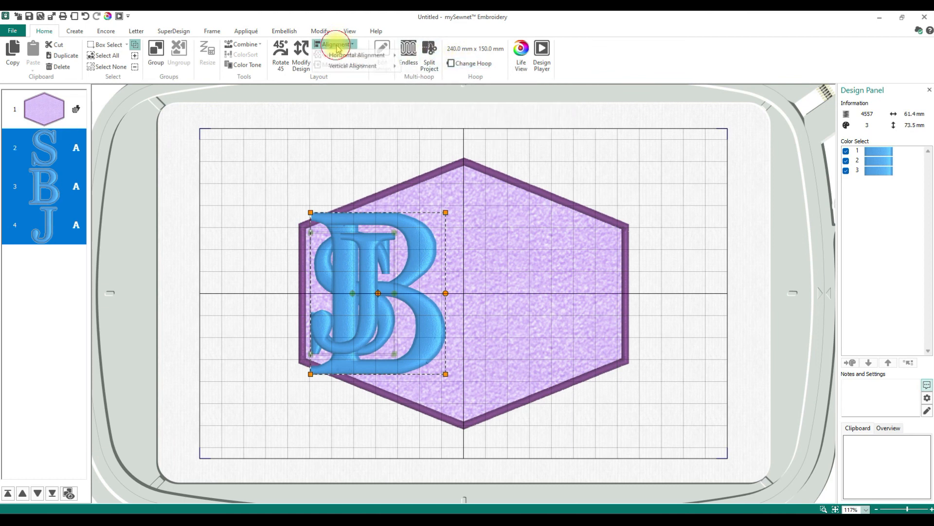
mouse_move(380, 55)
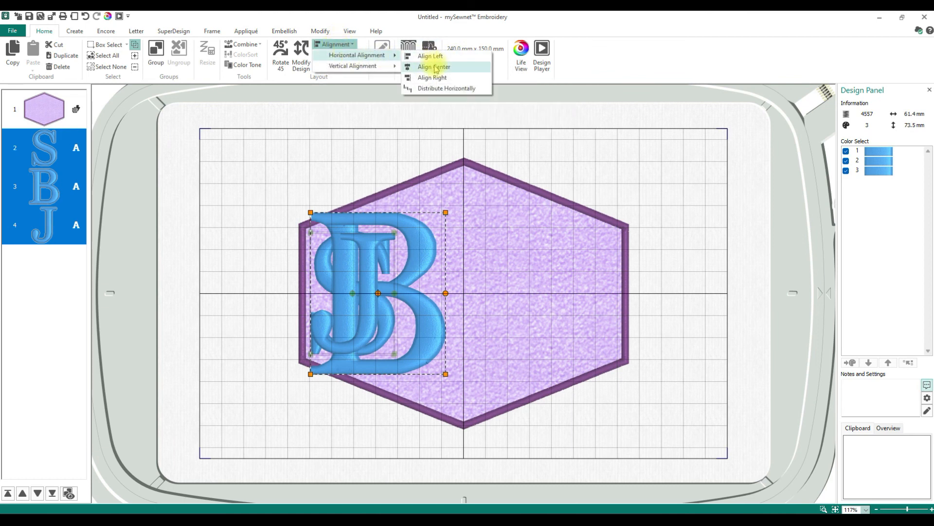
left_click(434, 68)
left_click(338, 45)
mouse_move(382, 66)
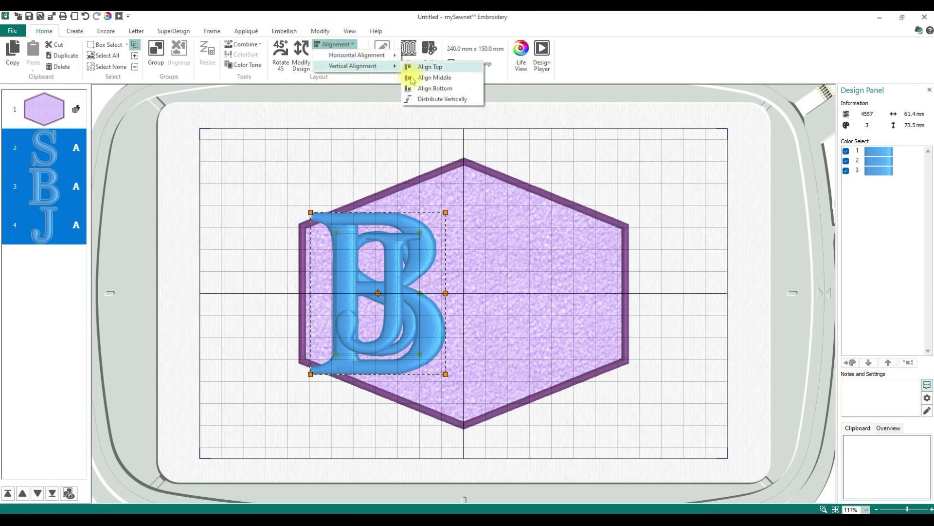
left_click(432, 98)
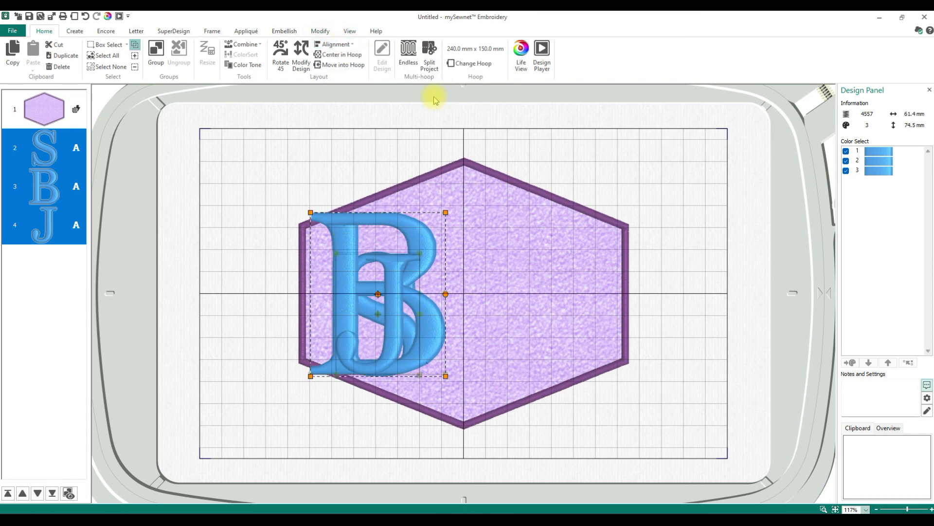
Undo the horizontal alignments and the vertical distribution of the three letters
left_click(86, 16)
left_click(85, 16)
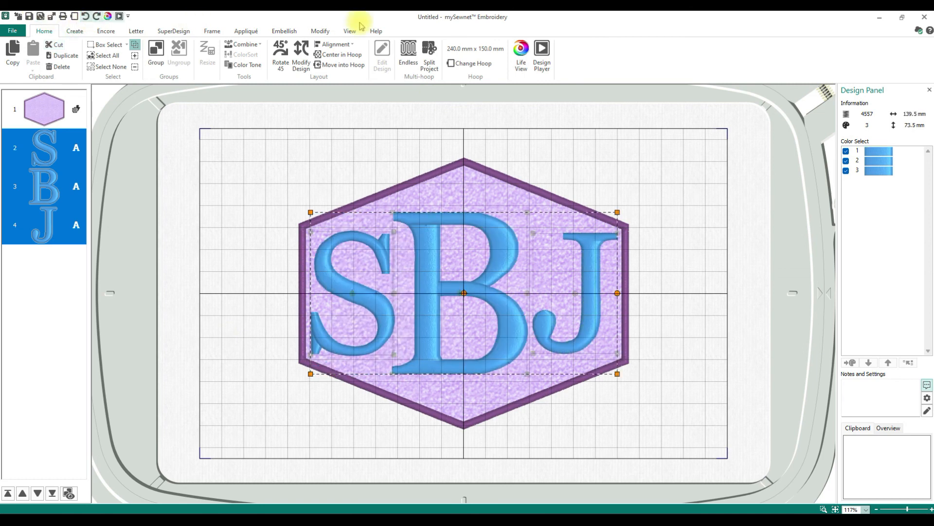
Distribute the side-by-side S, B and J vertically twice in a row
left_click(344, 46)
mouse_move(380, 64)
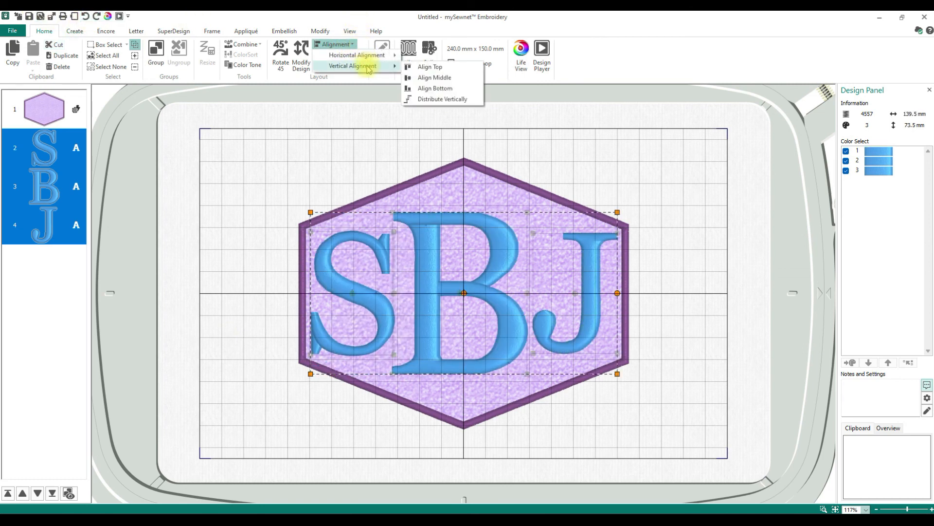
left_click(443, 98)
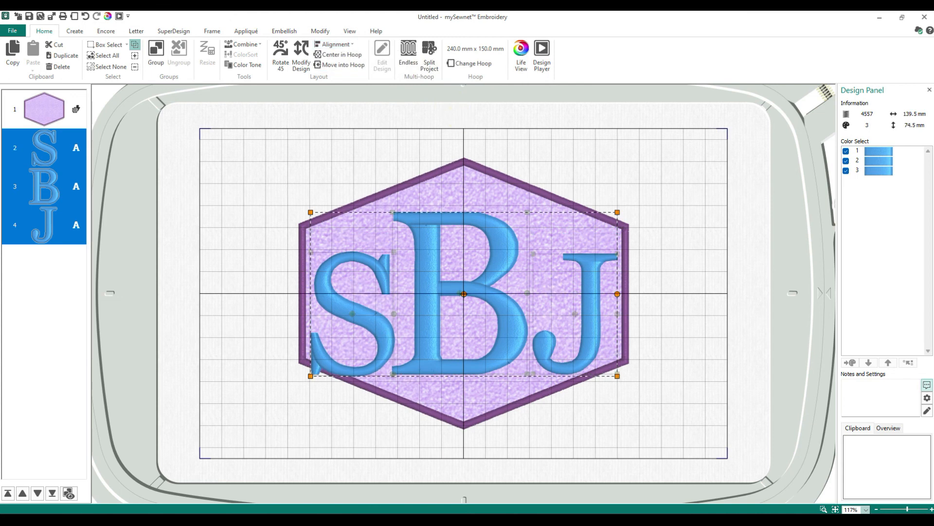
left_click(347, 46)
mouse_move(354, 73)
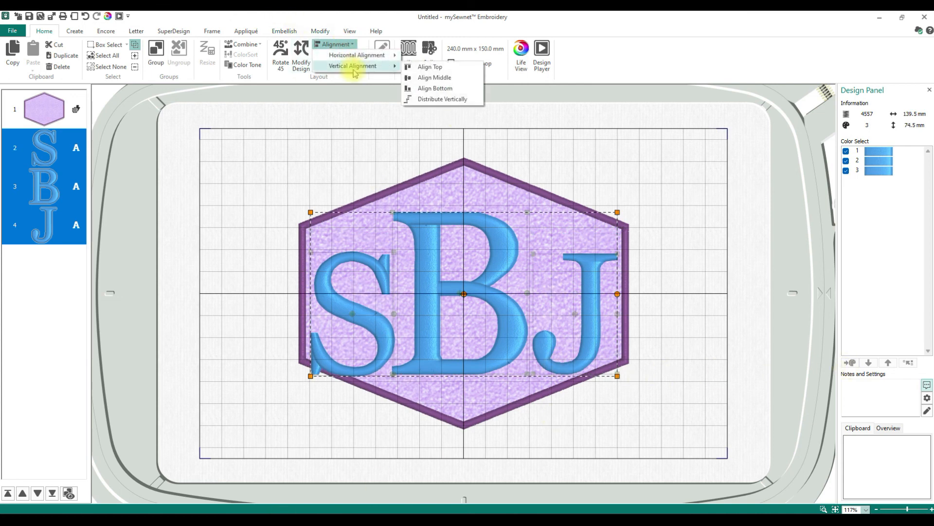
left_click(429, 99)
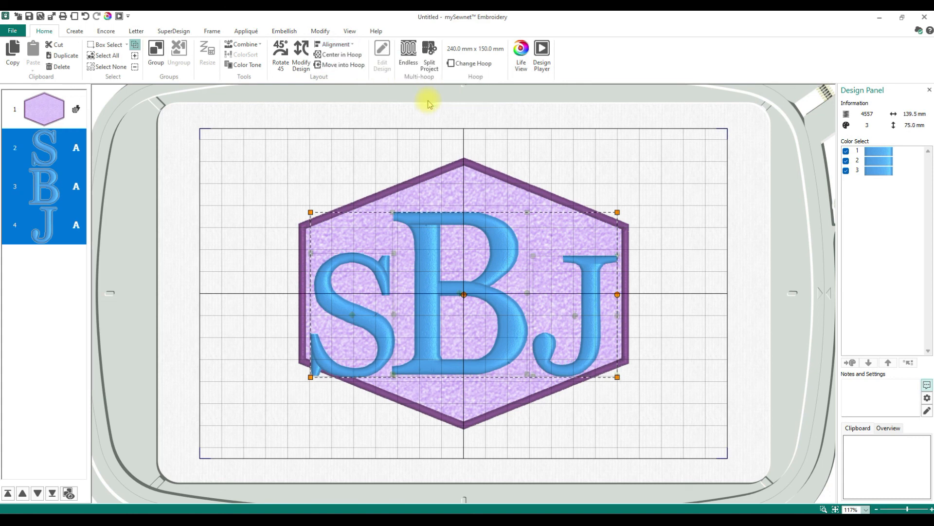
Move the J up over the hexagon's upper-right edge and the S down over its lower-left edge
left_click(667, 220)
left_click(603, 295)
left_click_drag(592, 313, 606, 226)
left_click(365, 348)
left_click_drag(365, 349, 341, 407)
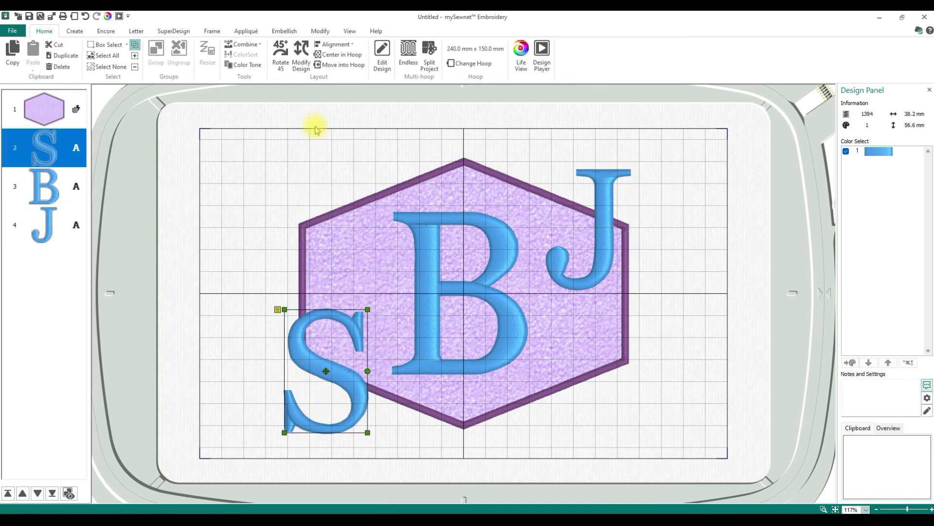
Distribute the staggered S, B and J vertically so the B sits evenly between the other two letters
left_click(44, 187, "ctrl")
left_click(43, 225, "ctrl")
left_click(335, 44)
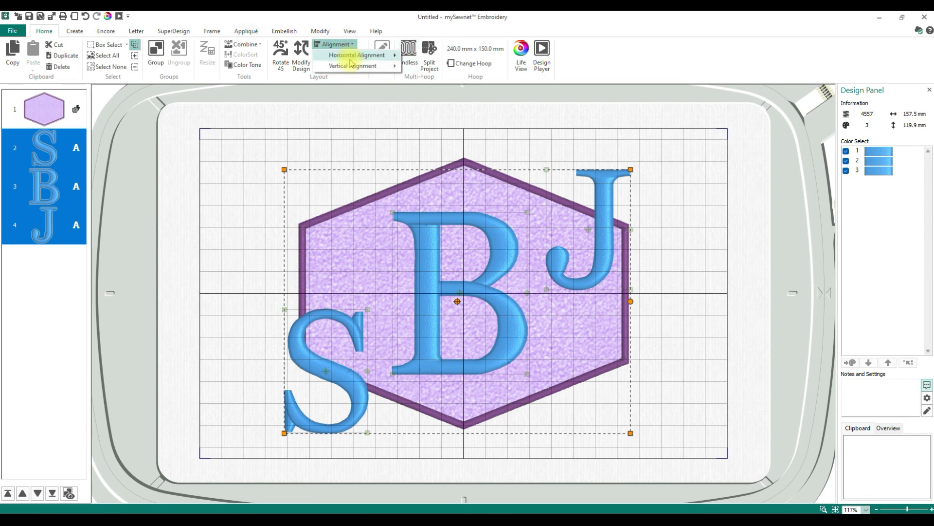
mouse_move(357, 66)
left_click(435, 100)
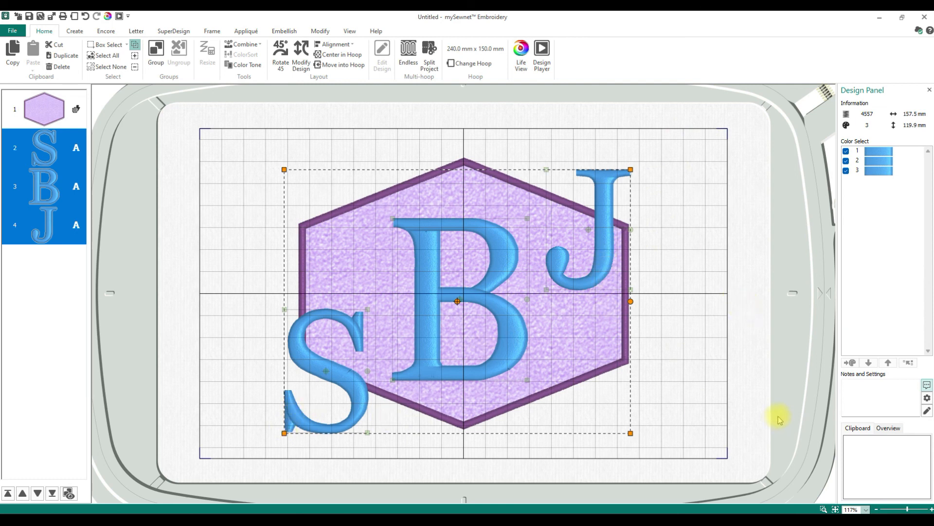
Delete the hexagonal appliqué shield from behind the letters
left_click(535, 394)
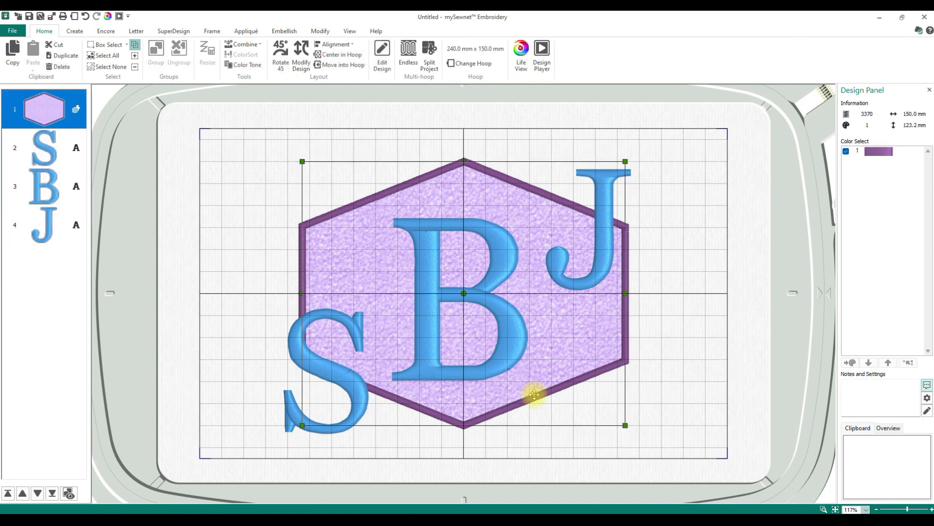
key("Delete")
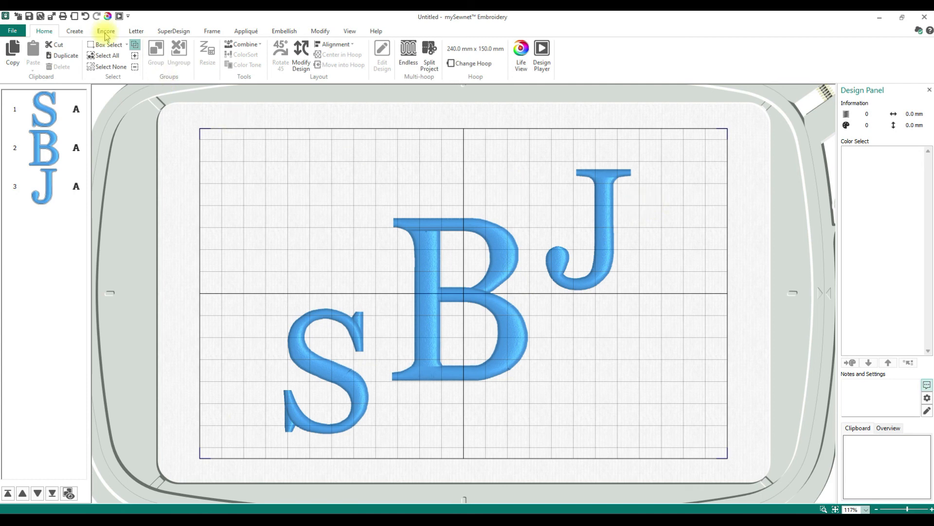
left_click(73, 32)
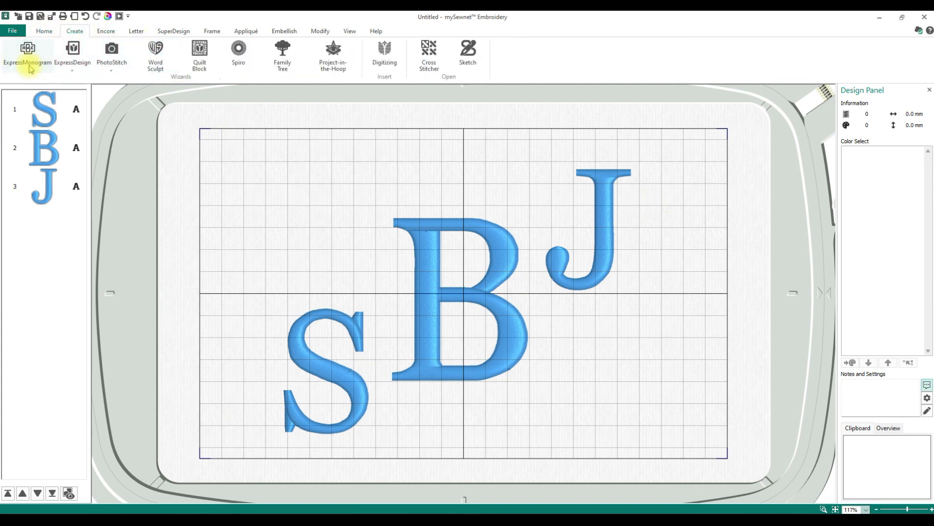
left_click(141, 33)
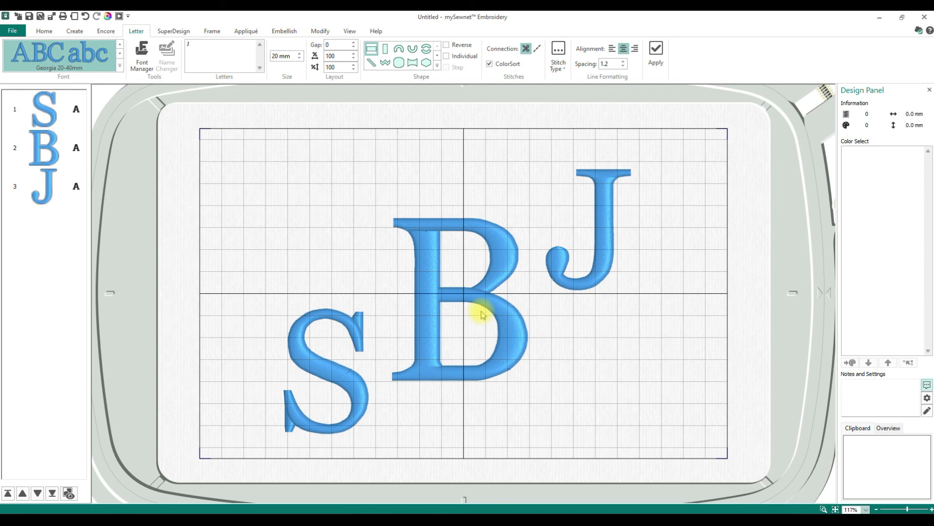
left_click(75, 31)
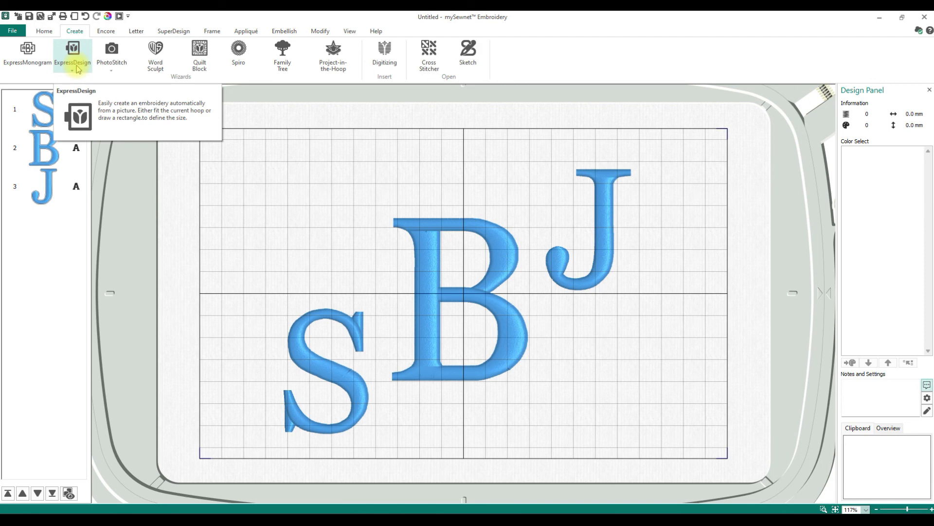
left_click(72, 72)
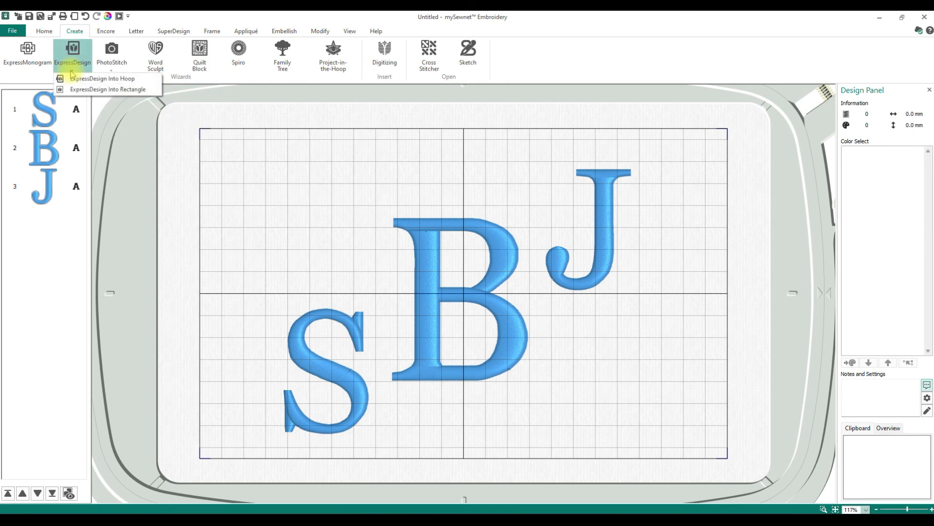
left_click(73, 72)
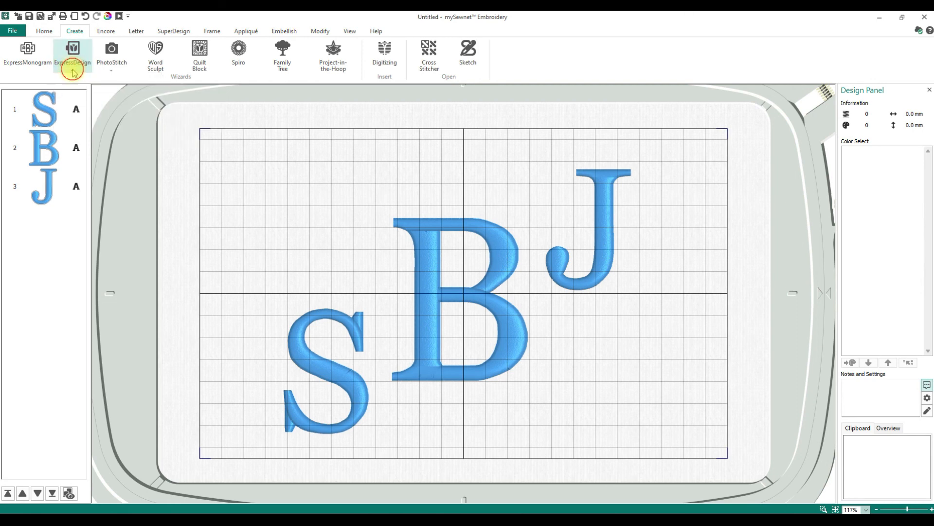